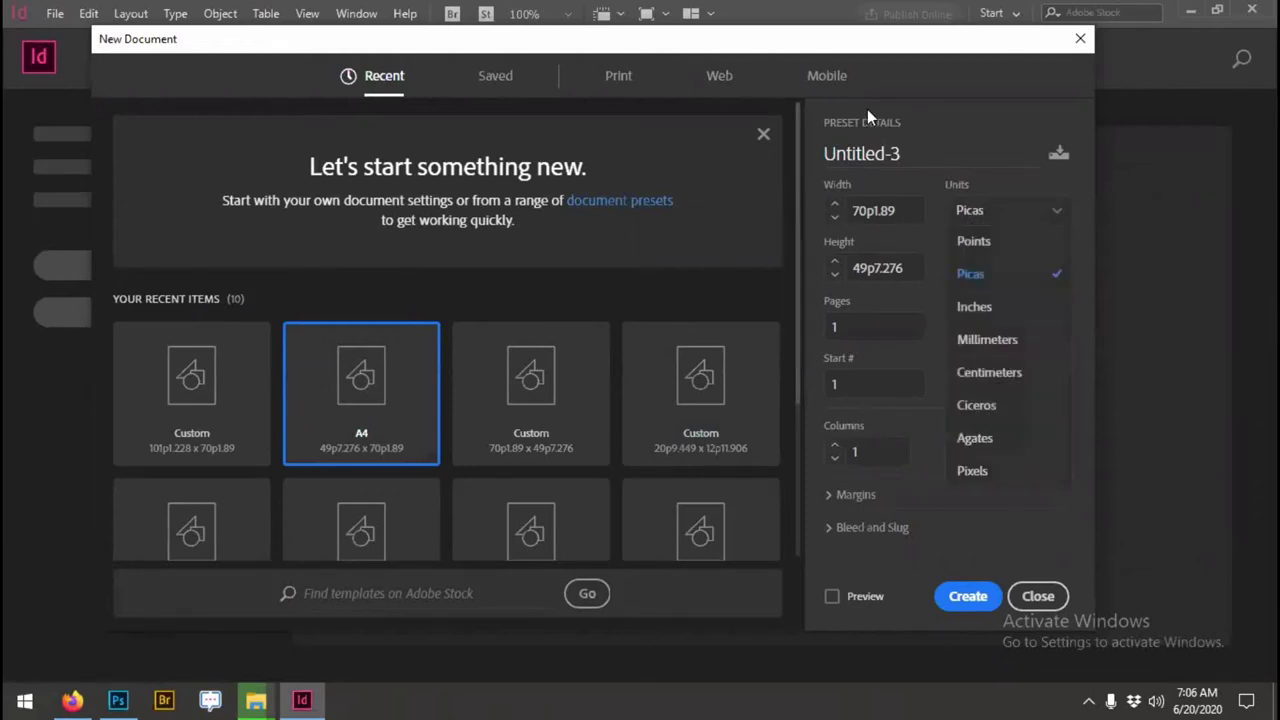
# Step: Create a landscape 297 × 210 mm millimetre document with the default 12.7 mm margins
pyautogui.click(978, 339)
pyautogui.click(910, 207)
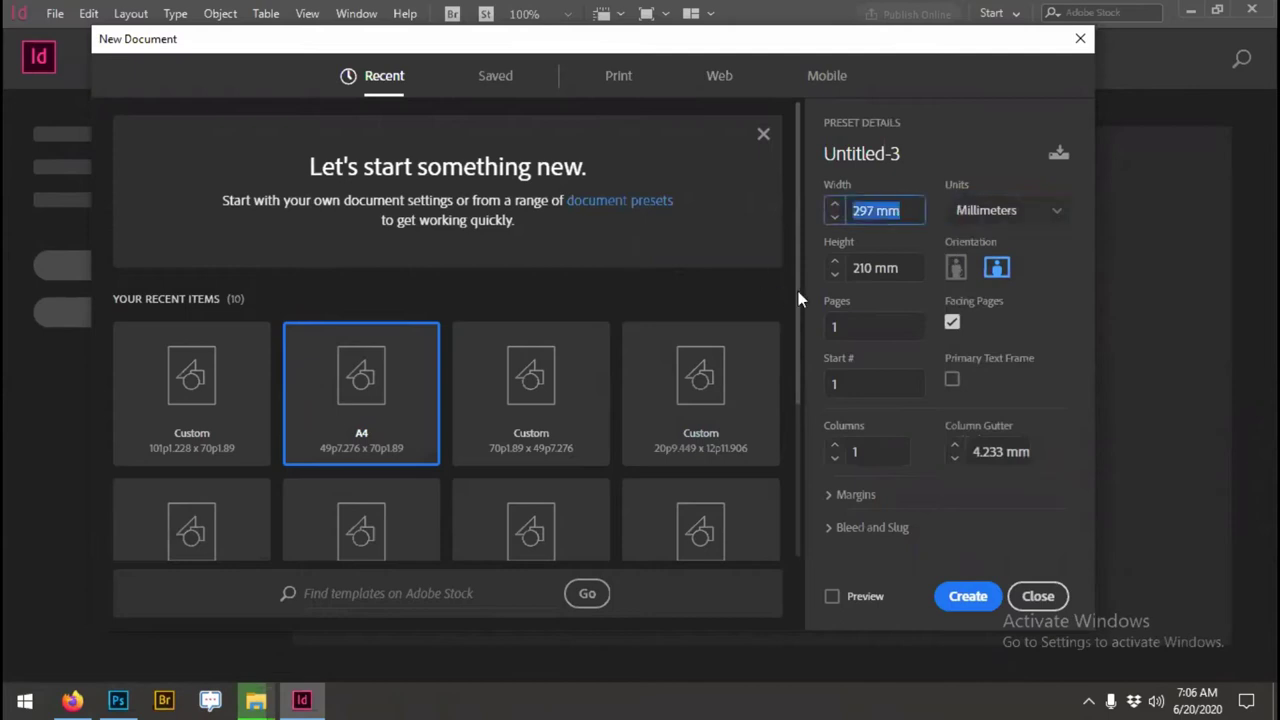
pyautogui.click(997, 267)
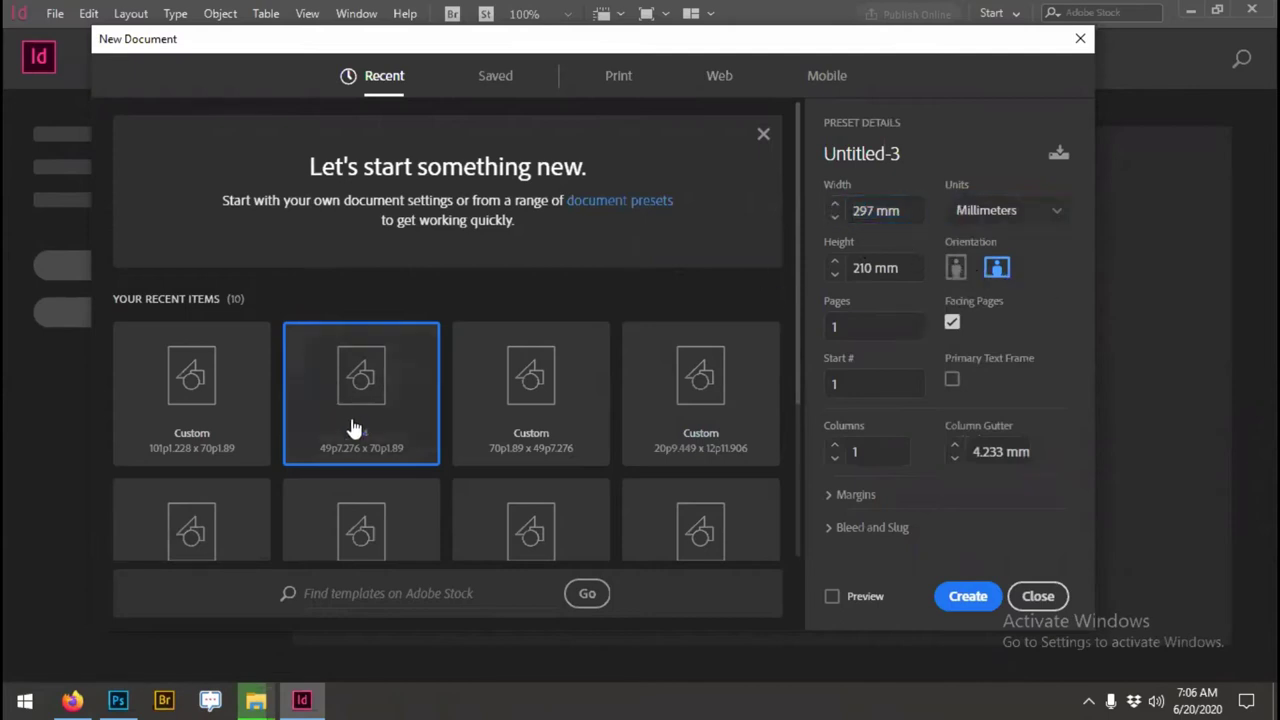
pyautogui.click(908, 210)
pyautogui.press('Tab')
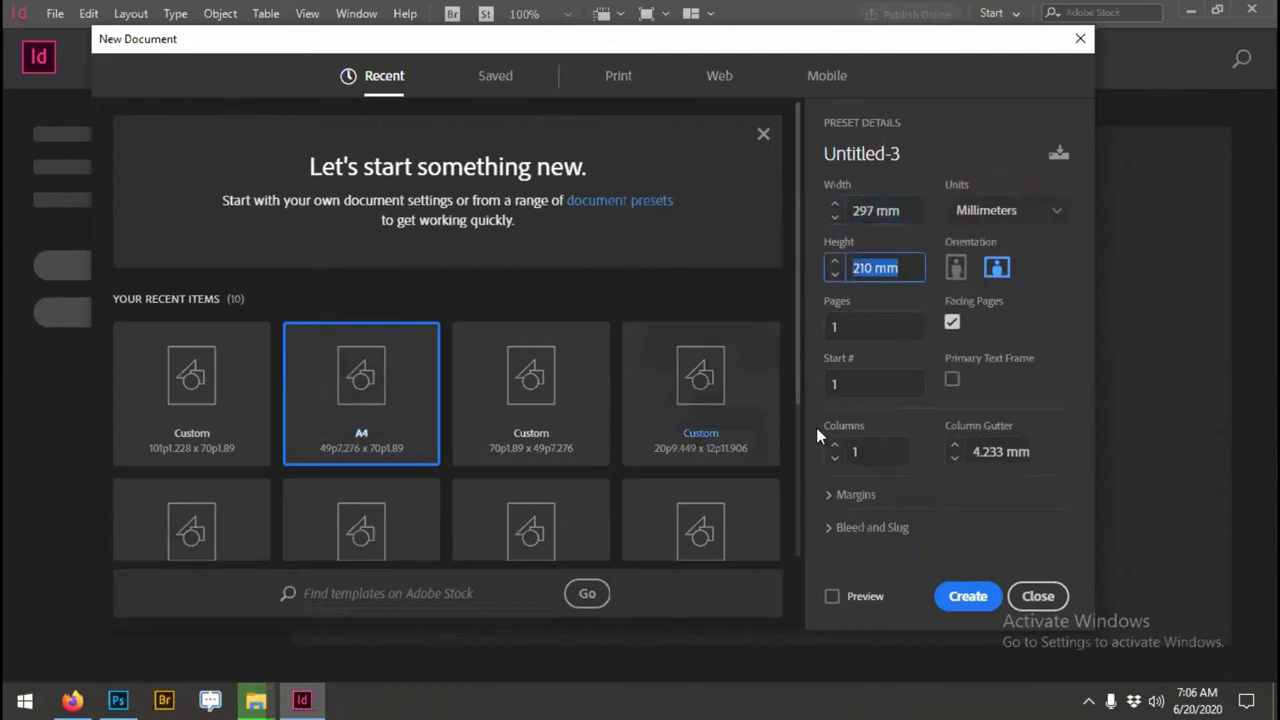
pyautogui.click(950, 606)
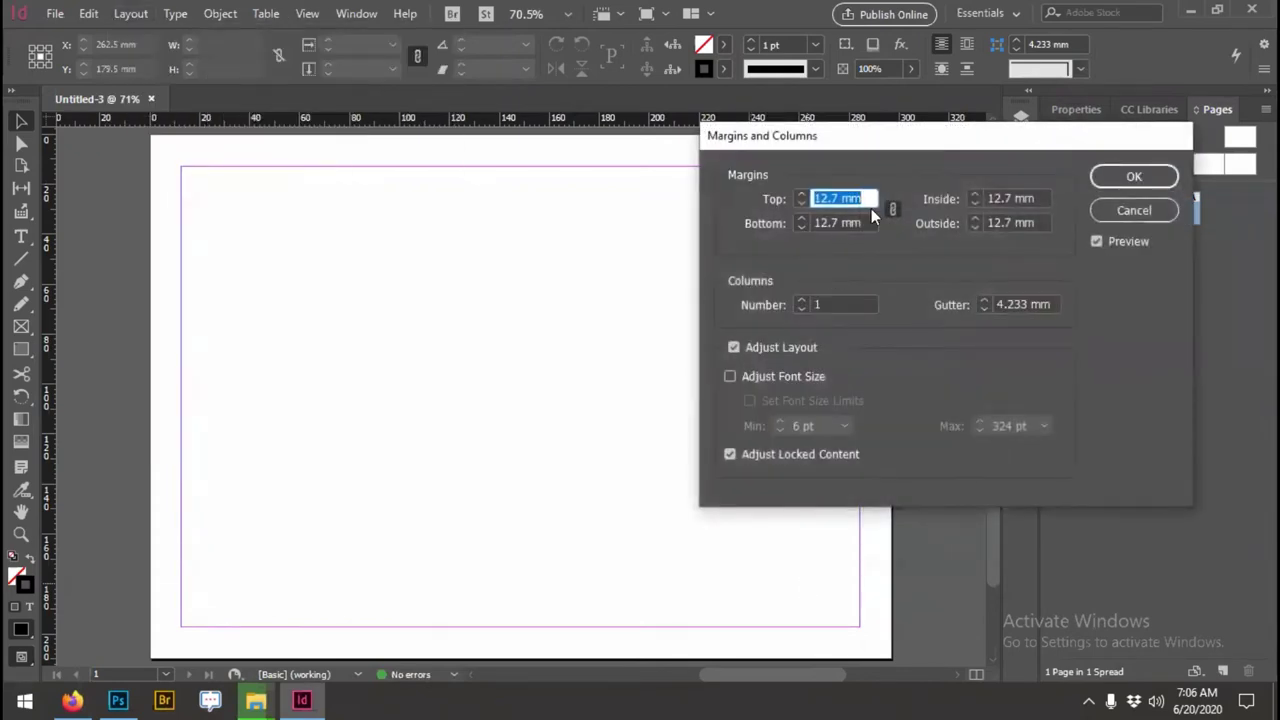
pyautogui.click(1122, 178)
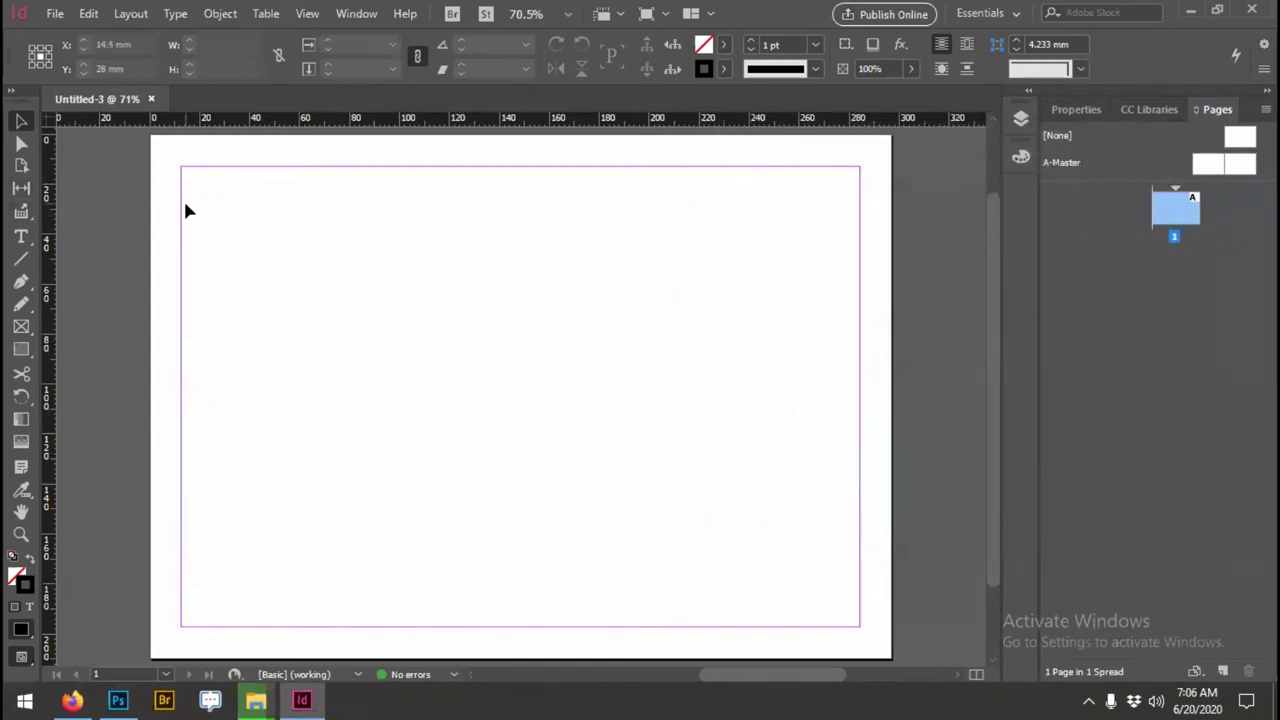
pyautogui.press('m')
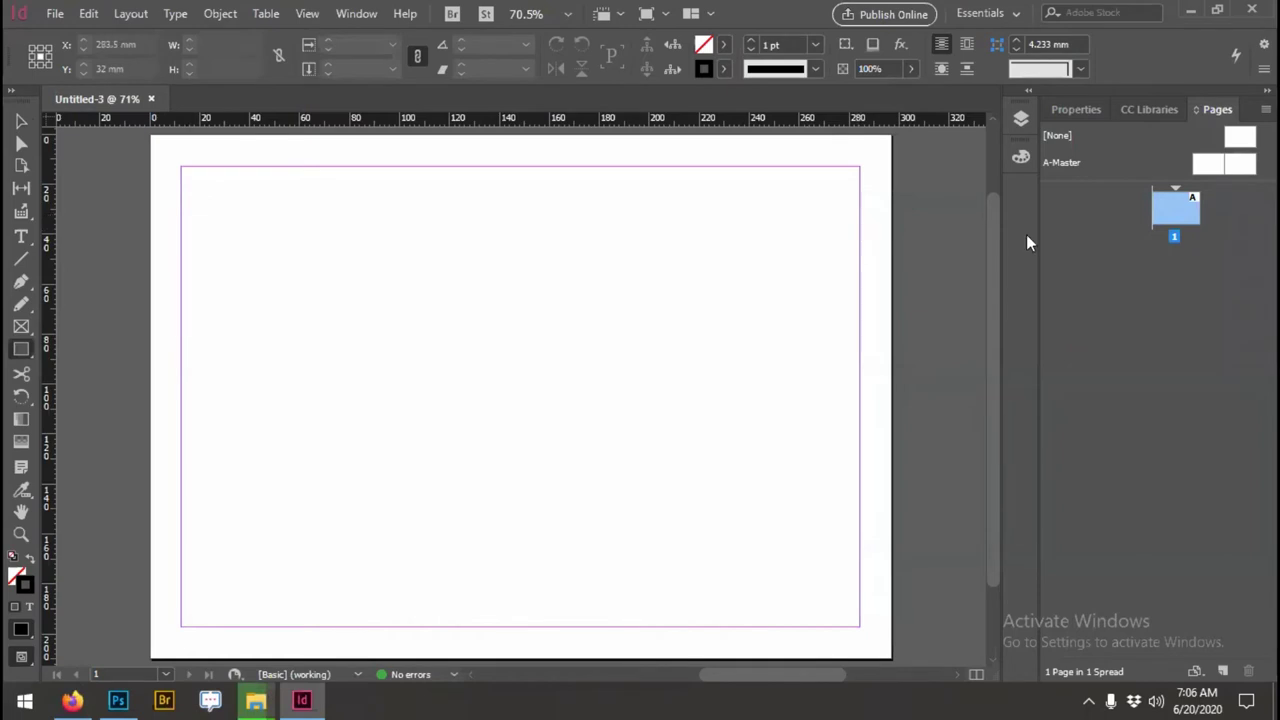
pyautogui.scroll(3, 830, 240)
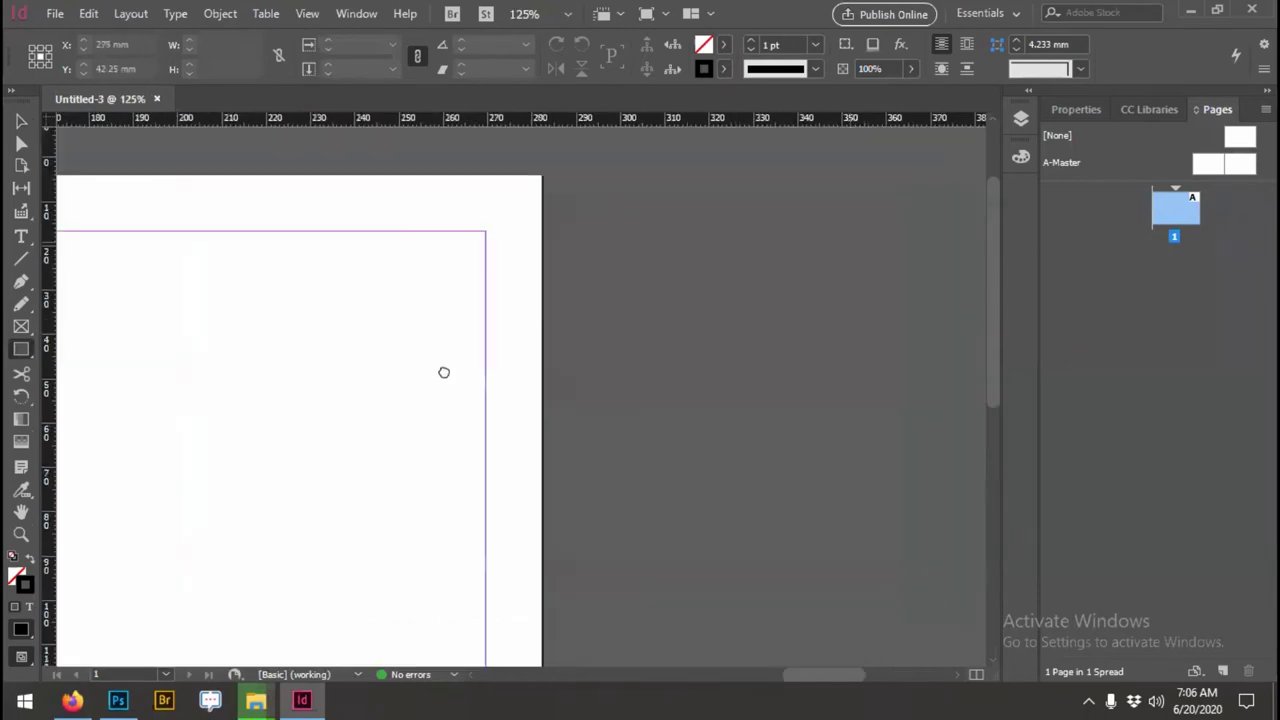
pyautogui.rightClick(24, 358)
pyautogui.click(91, 371)
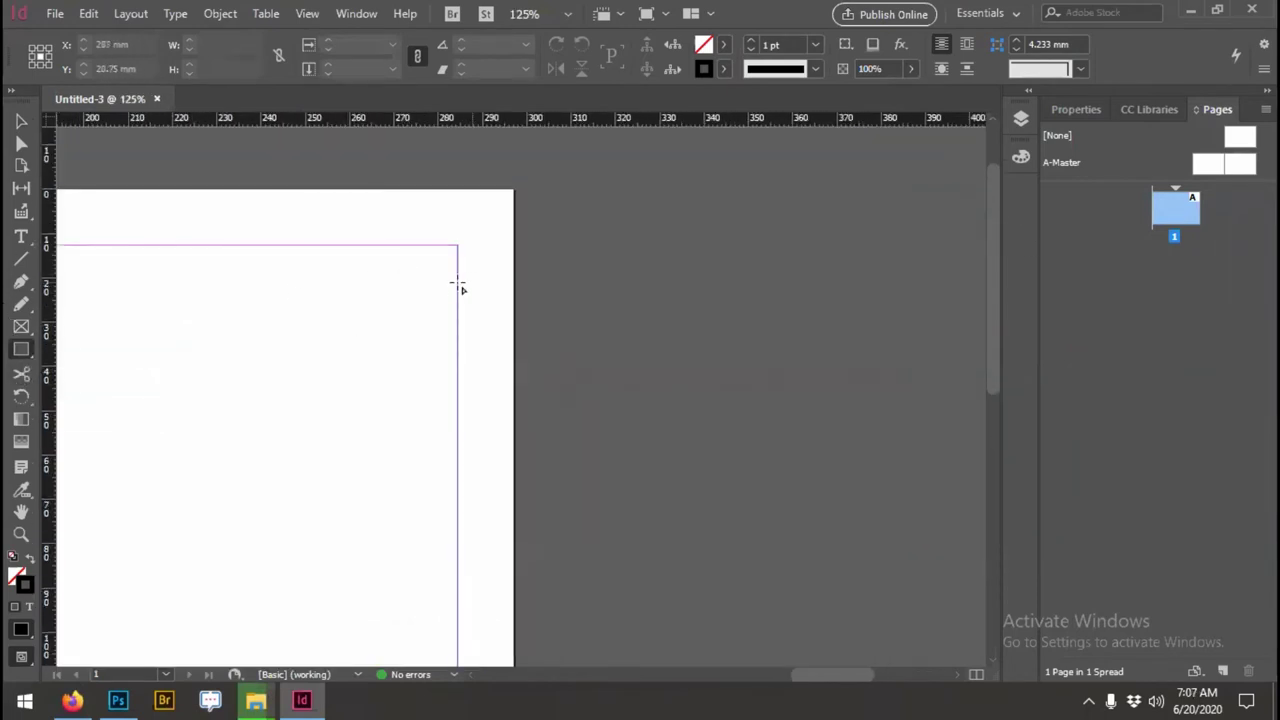
pyautogui.moveTo(458, 281); pyautogui.dragTo(515, 328)
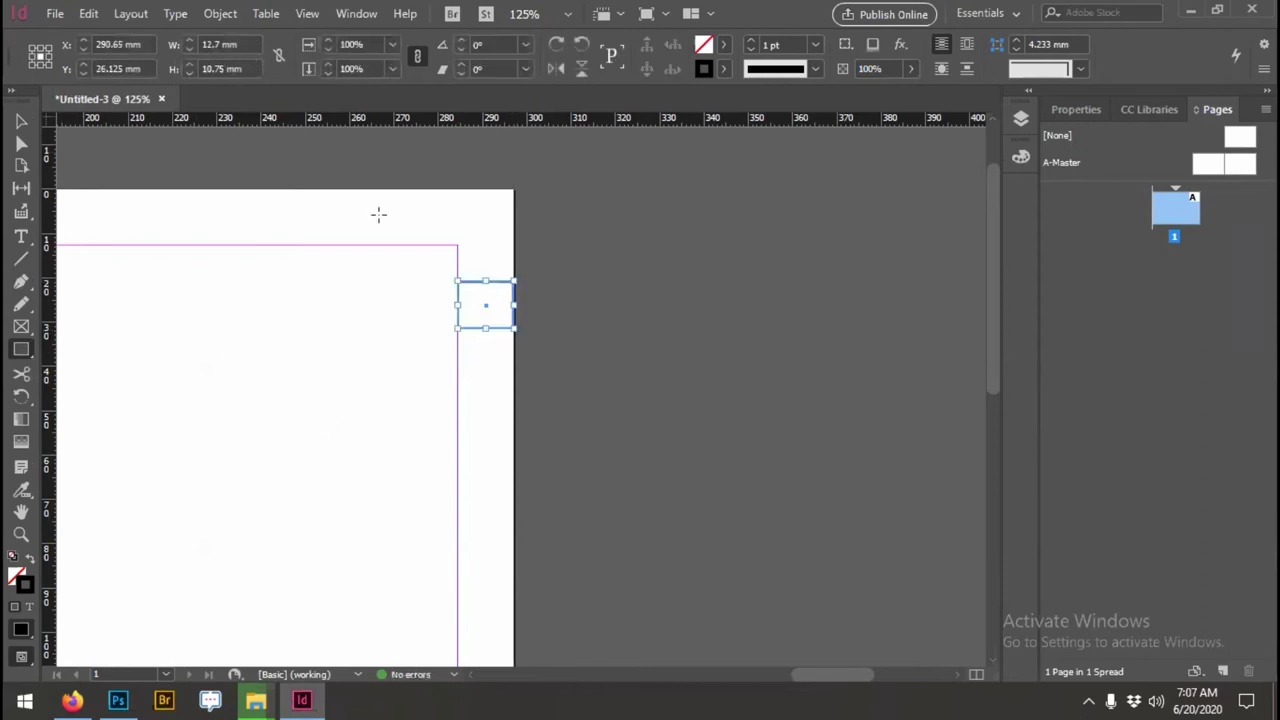
pyautogui.click(230, 44)
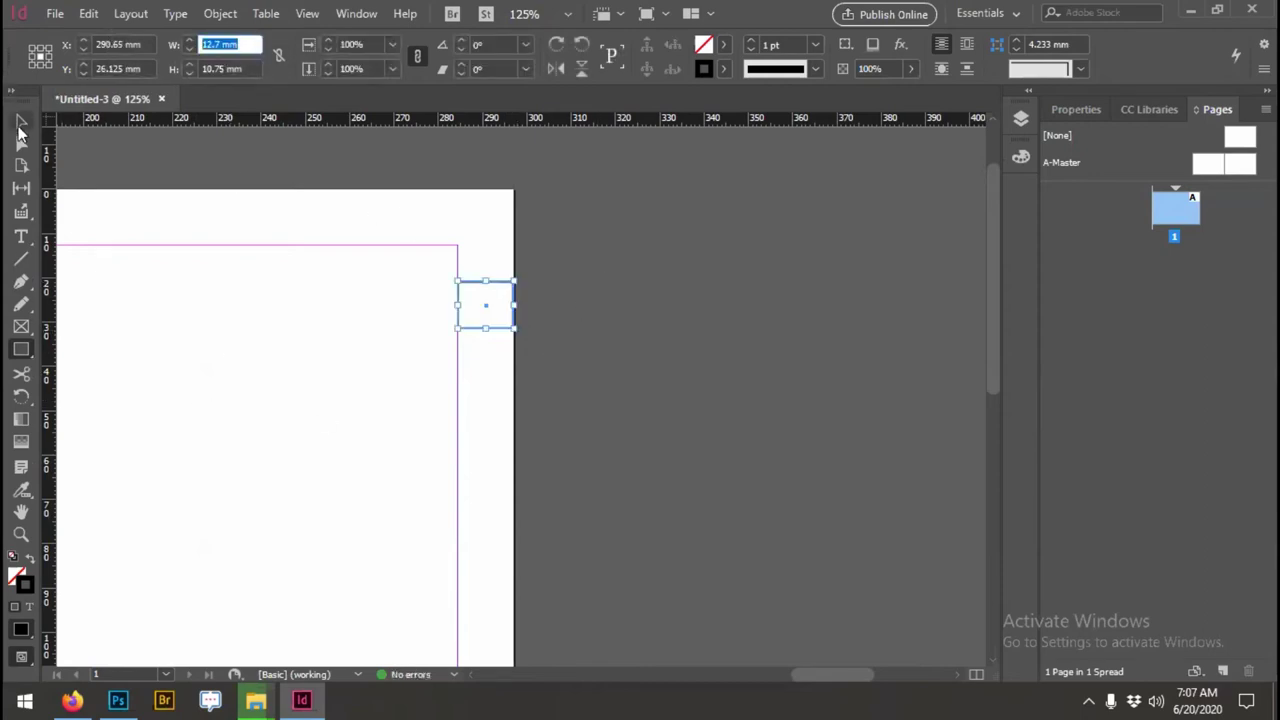
pyautogui.click(21, 121)
pyautogui.press('Delete')
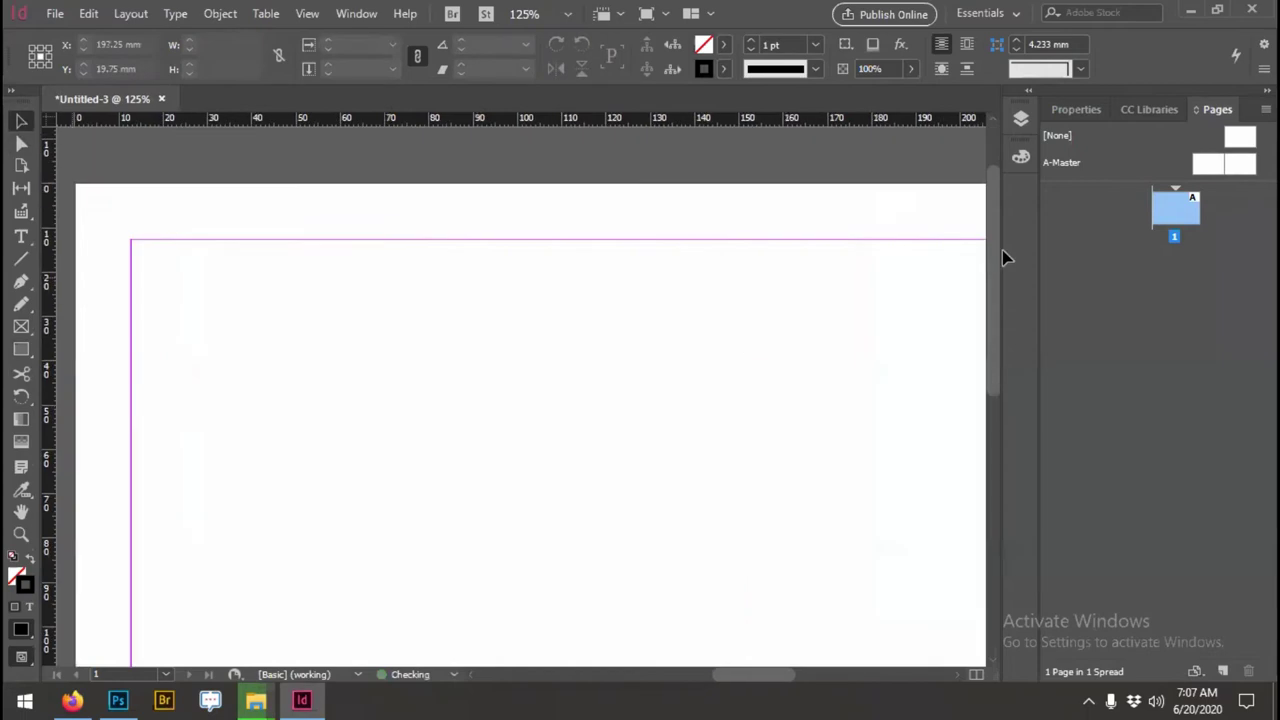
pyautogui.scroll(-3, 860, 337)
pyautogui.hscroll(2, 605, 372)
pyautogui.scroll(1, 410, 391)
pyautogui.moveTo(390, 418); pyautogui.dragTo(381, 383)
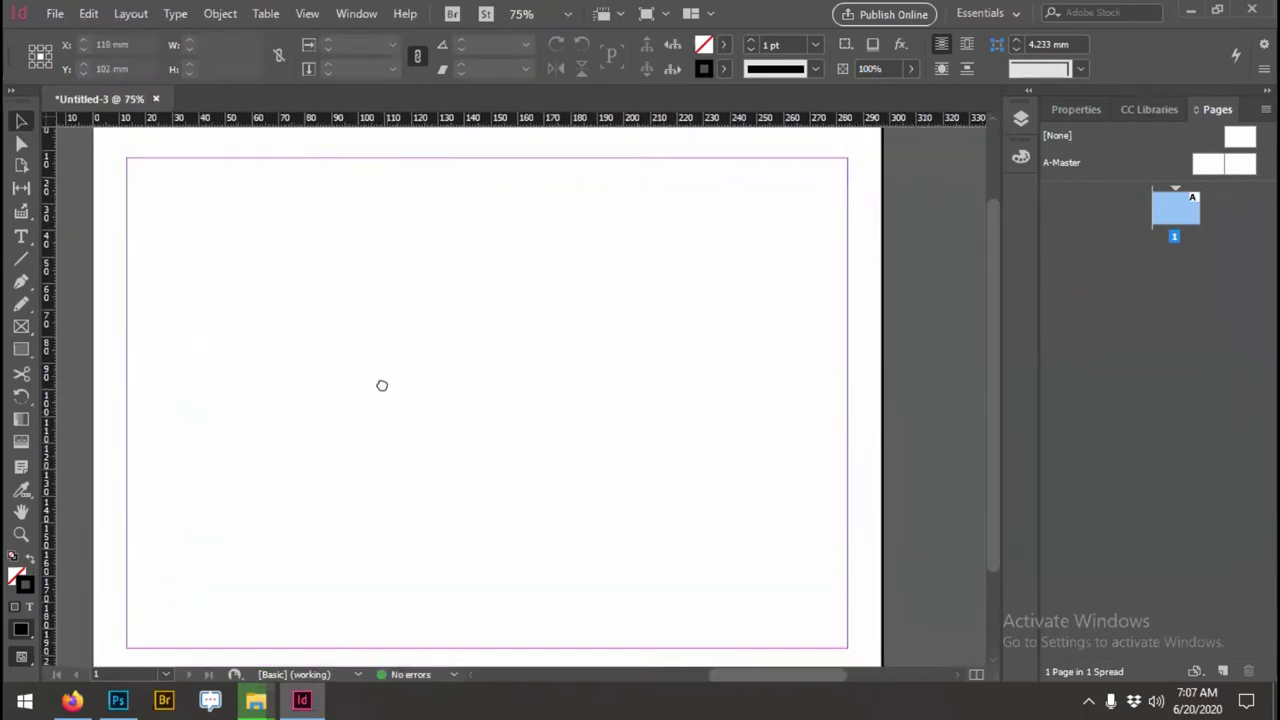
pyautogui.press('m')
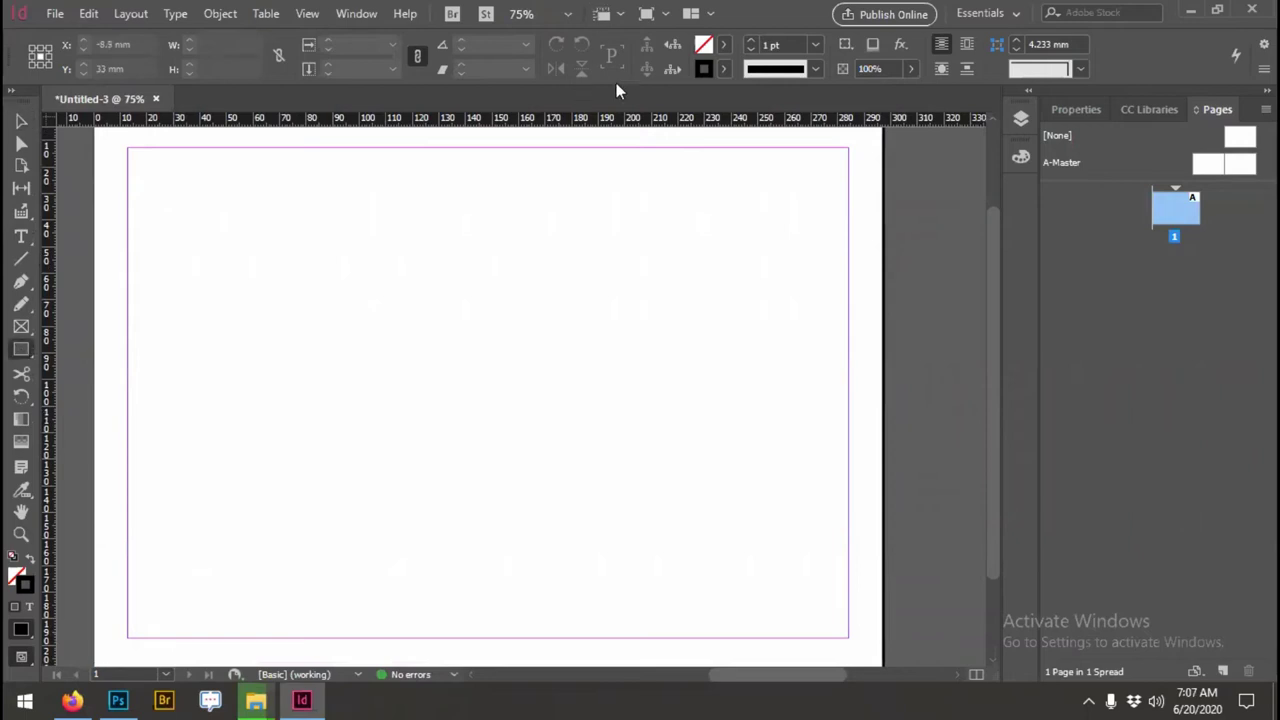
# Step: Draw a strokeless frame along the margin guides, about 271.6 × 184.6 mm
pyautogui.click(723, 68)
pyautogui.click(556, 126)
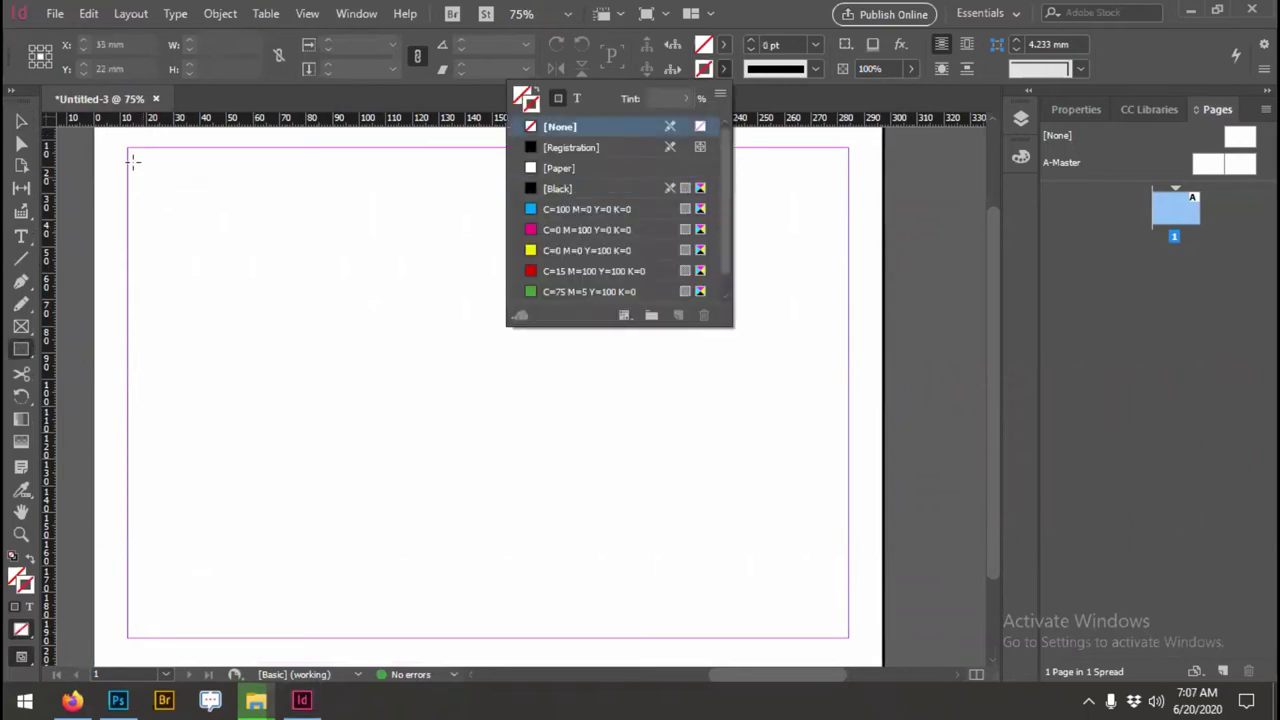
pyautogui.moveTo(129, 150)
pyautogui.mouseDown()
pyautogui.moveTo(608, 612)
pyautogui.moveTo(835, 650)
pyautogui.moveTo(848, 637)
pyautogui.mouseUp()
pyautogui.click(15, 125)
pyautogui.moveTo(487, 151); pyautogui.dragTo(487, 147)
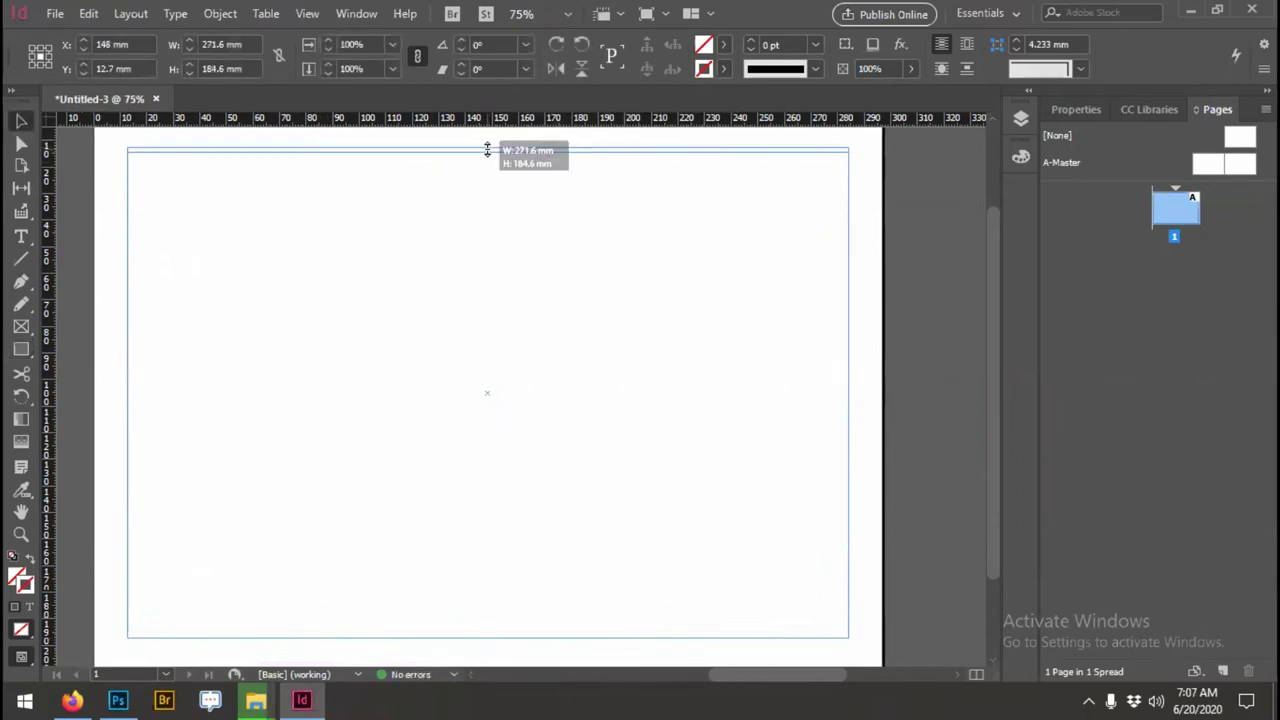
pyautogui.click(248, 44)
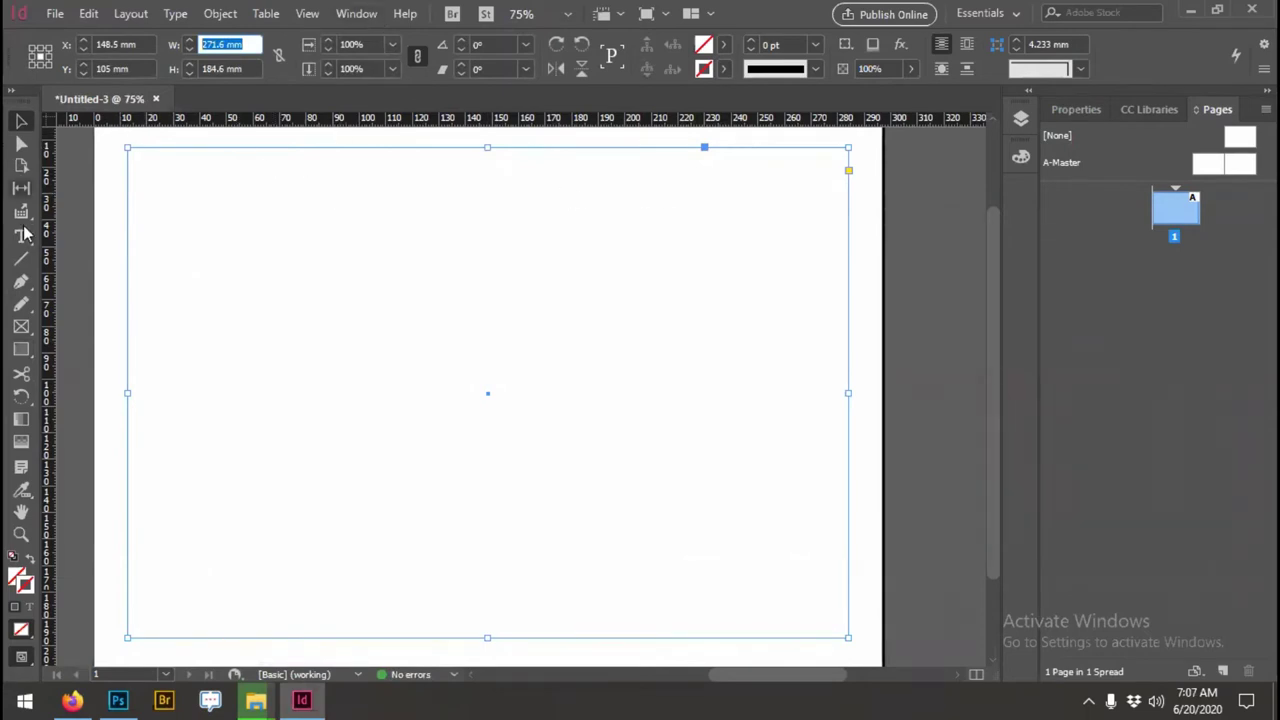
pyautogui.click(21, 349)
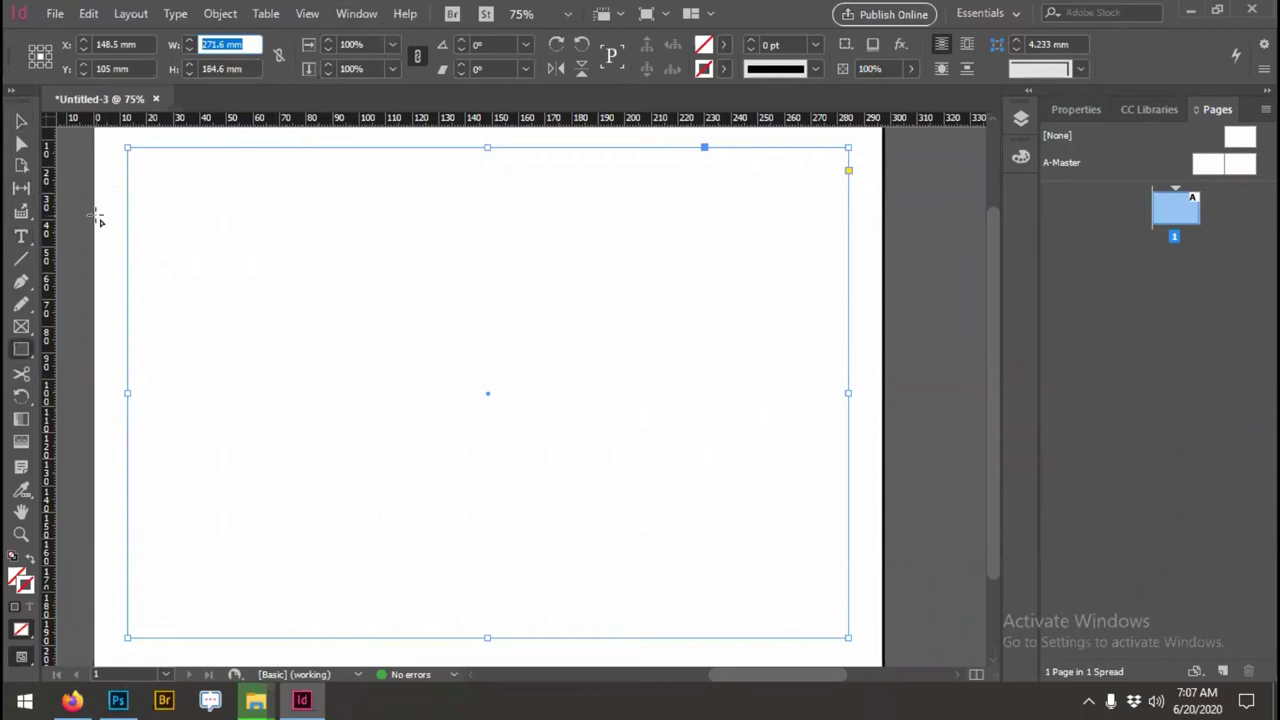
# Step: Draw a small 12.7 × 12 mm frame and place it about 100 mm across and at the right edge
pyautogui.moveTo(94, 216); pyautogui.dragTo(128, 248)
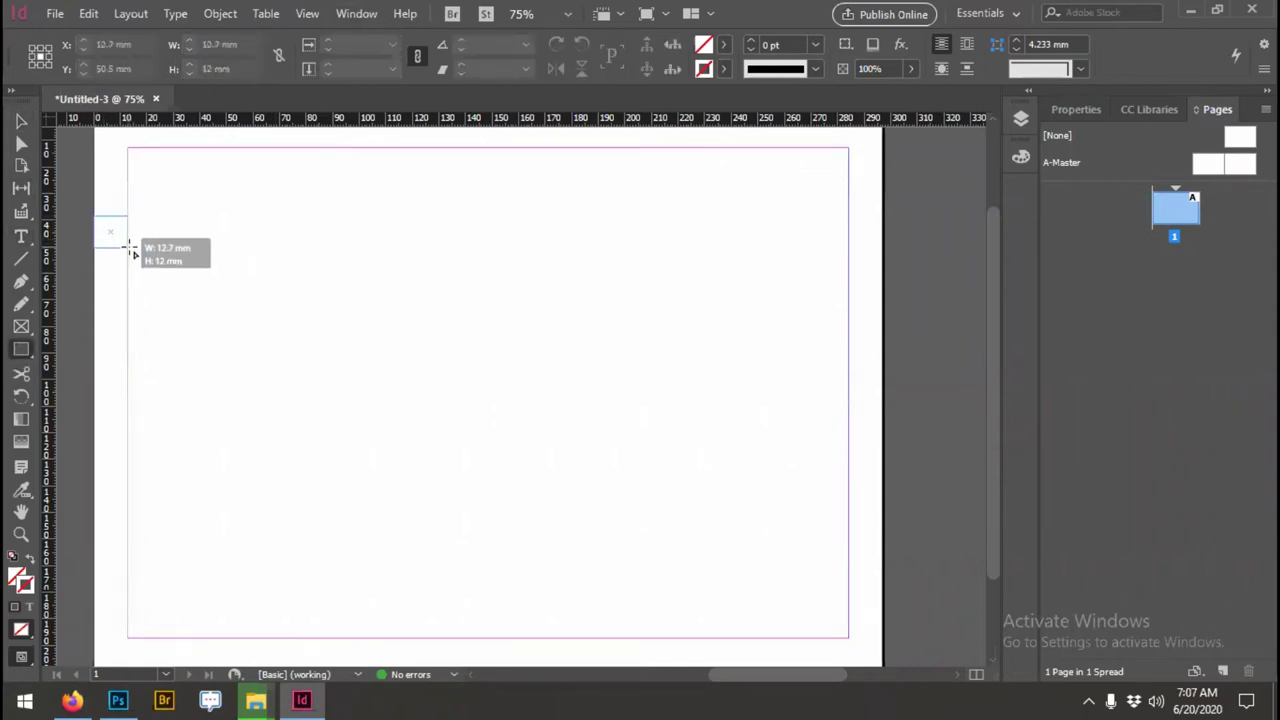
pyautogui.click(21, 121)
pyautogui.moveTo(112, 240); pyautogui.dragTo(628, 236)
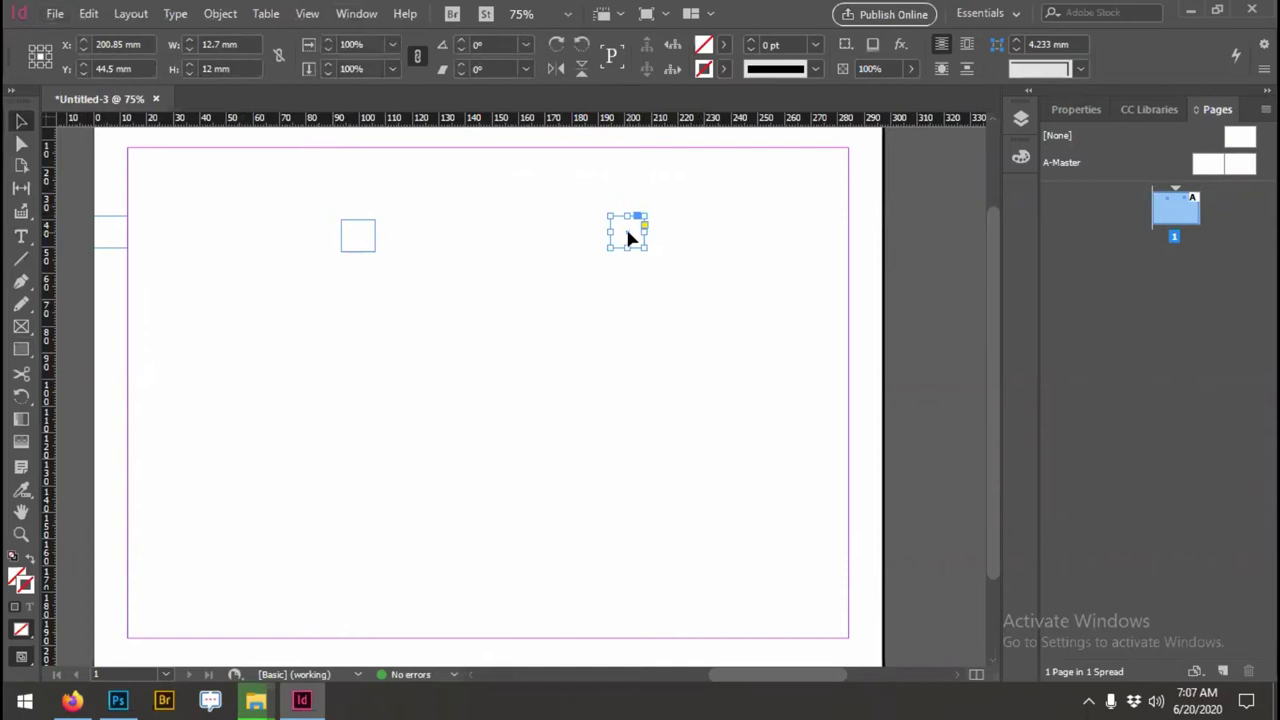
pyautogui.moveTo(630, 237)
pyautogui.mouseDown()
pyautogui.moveTo(851, 263)
pyautogui.moveTo(867, 233)
pyautogui.mouseUp()
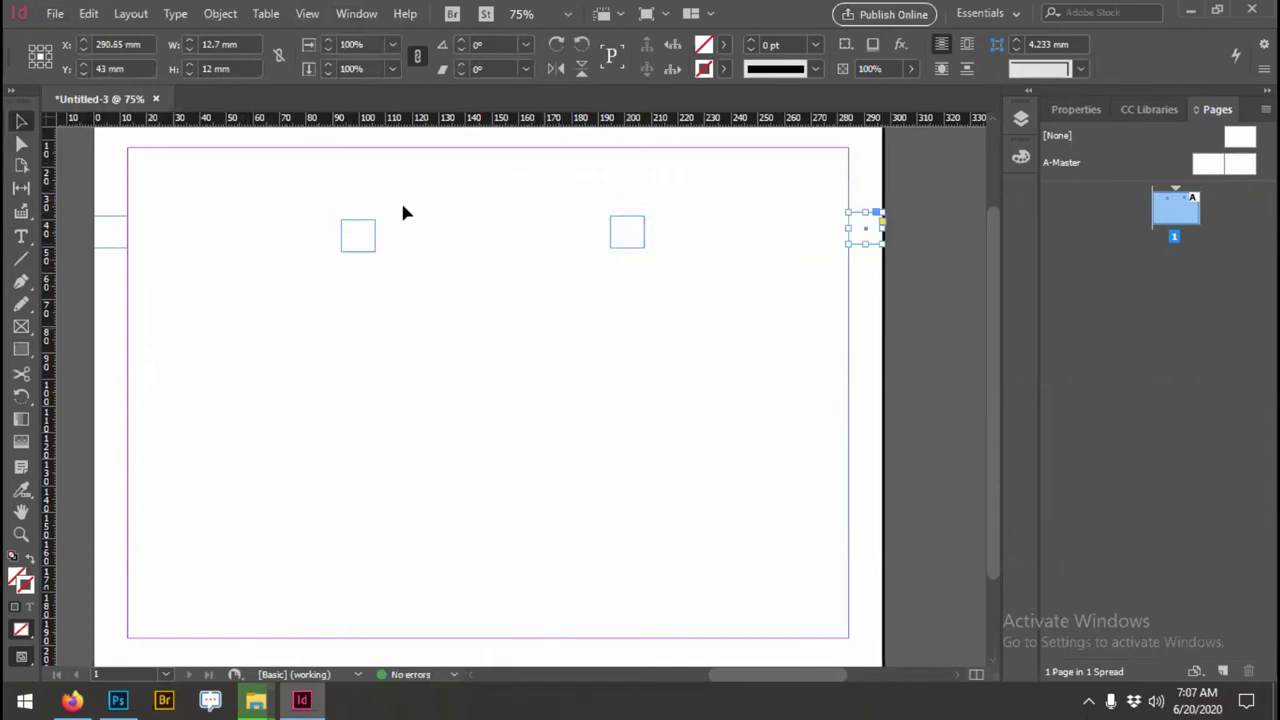
# Step: Check the large margin frame's width against the small top frames
pyautogui.hotkey('ctrl', 'v')
pyautogui.moveTo(180, 156); pyautogui.dragTo(164, 134)
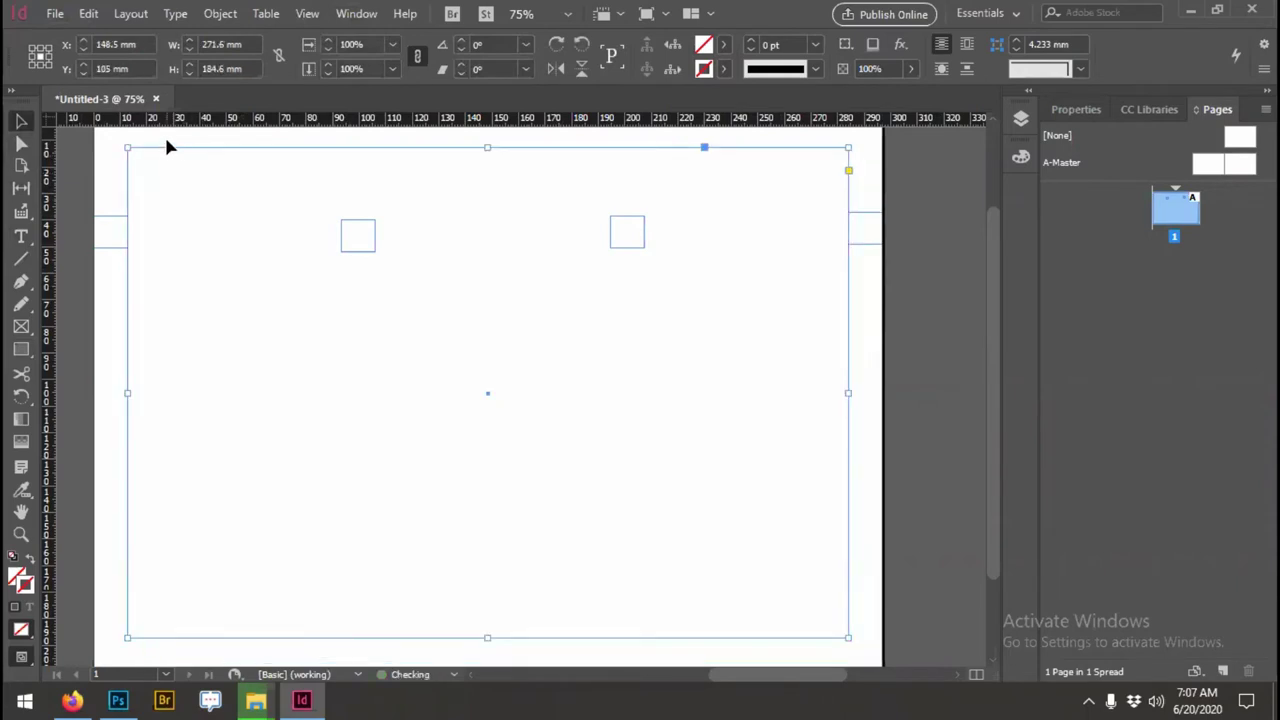
pyautogui.click(355, 230)
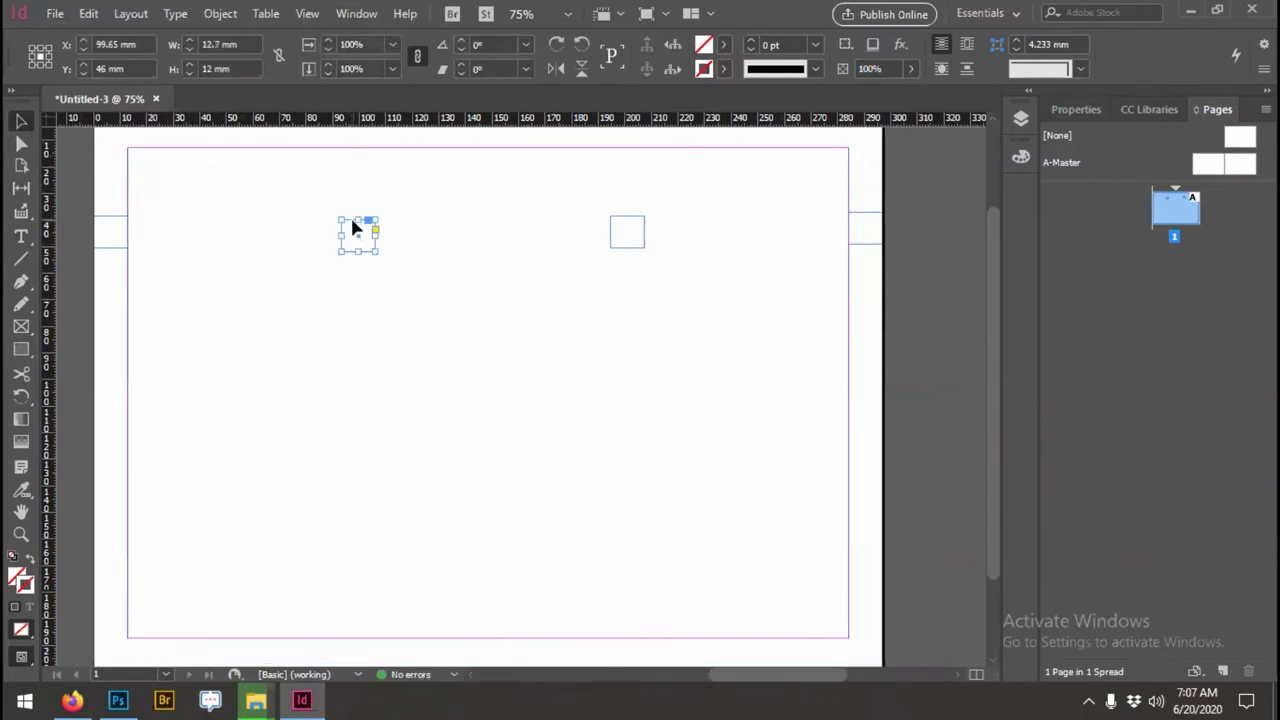
pyautogui.click(198, 145)
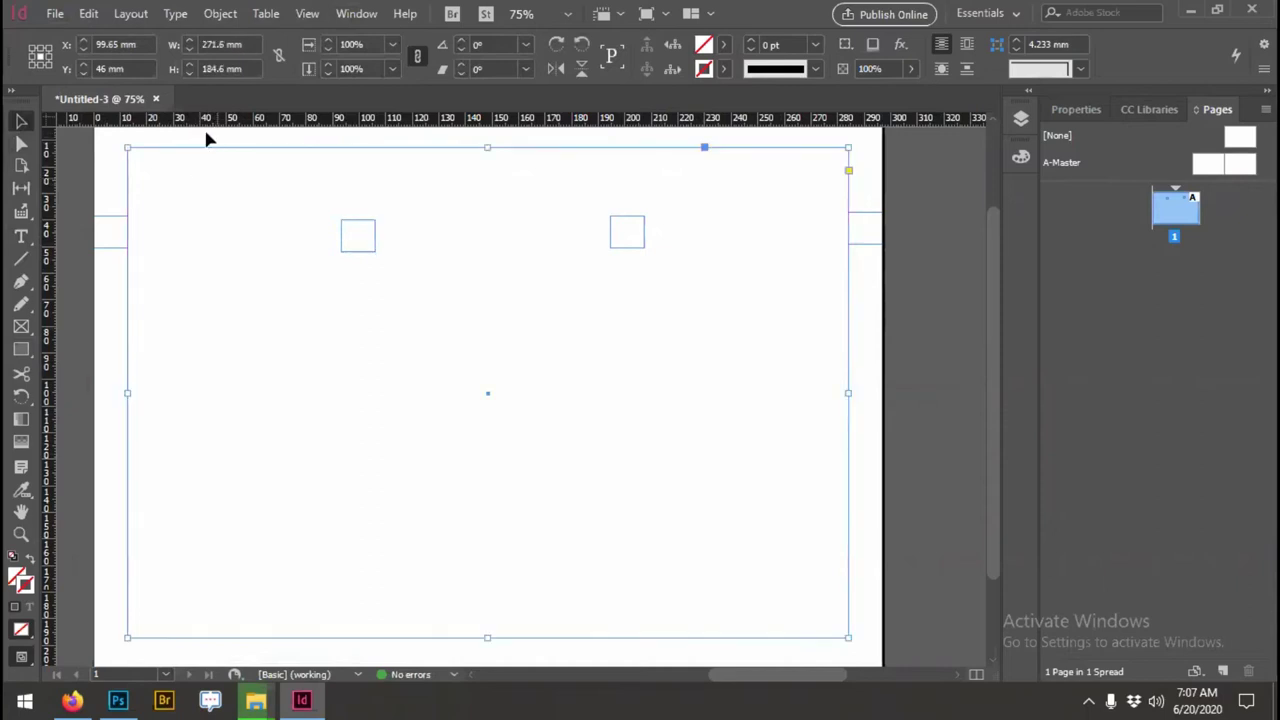
pyautogui.click(248, 45)
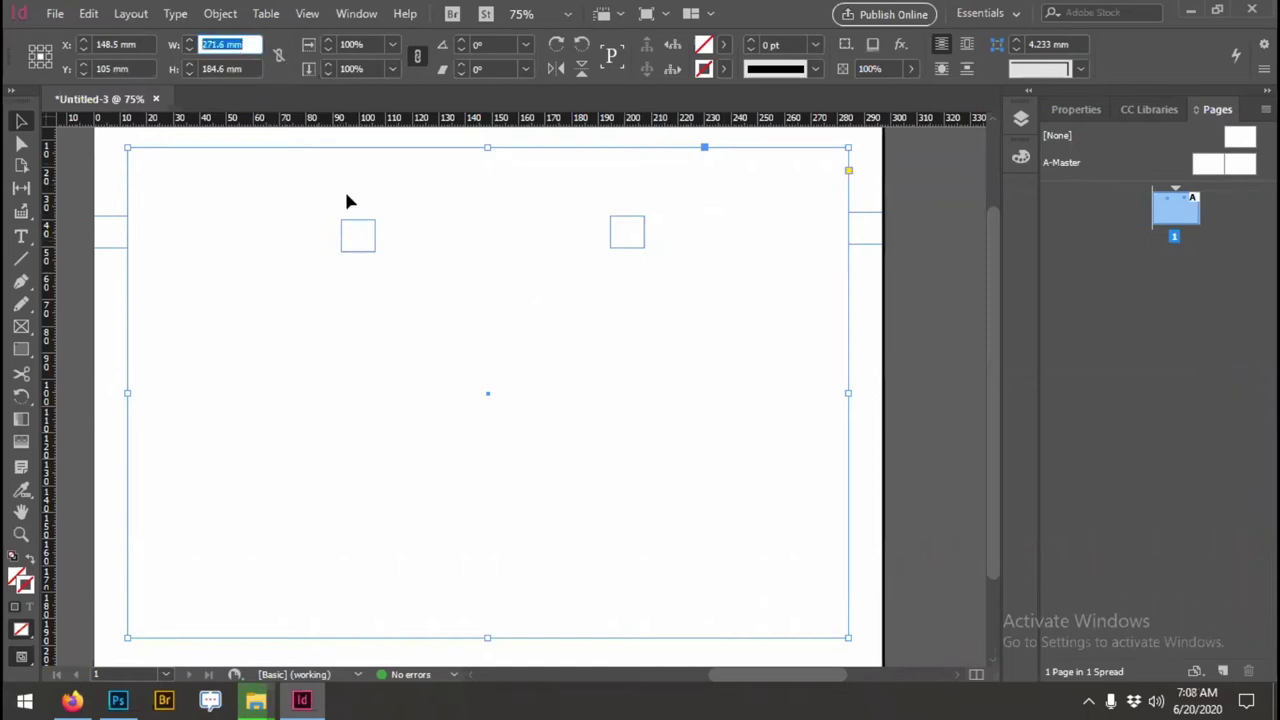
pyautogui.click(358, 230)
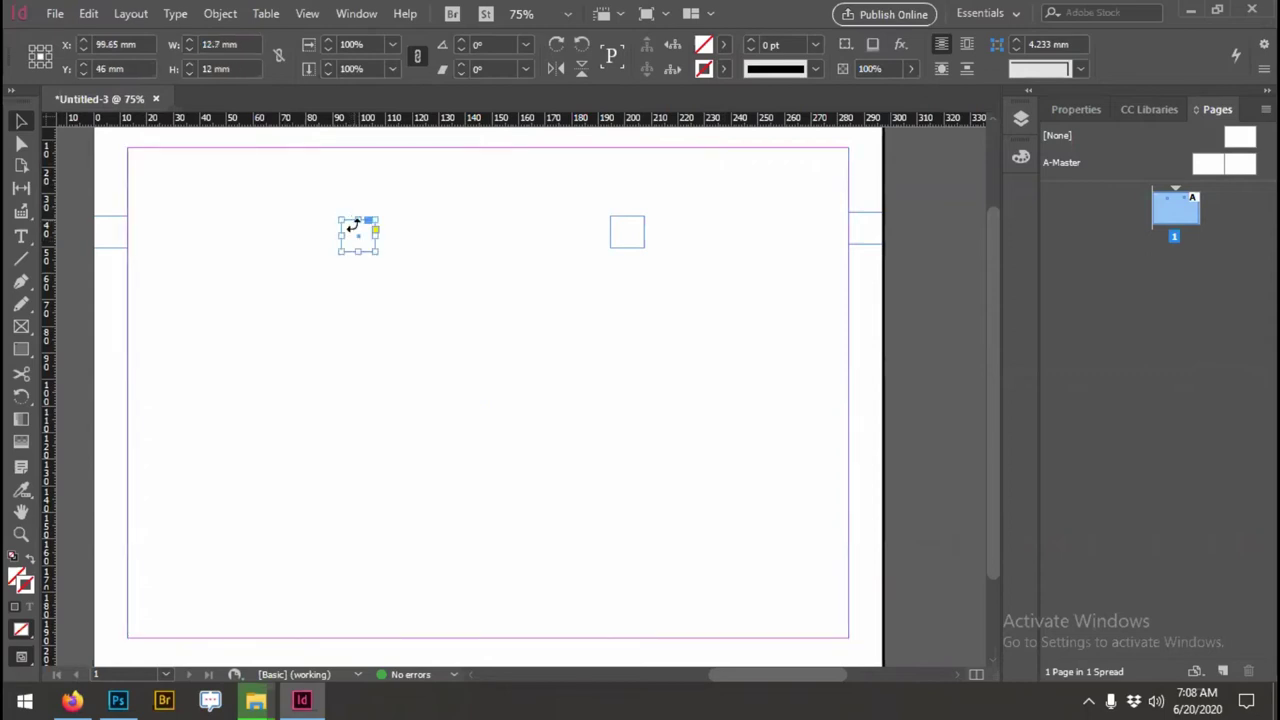
pyautogui.click(628, 217)
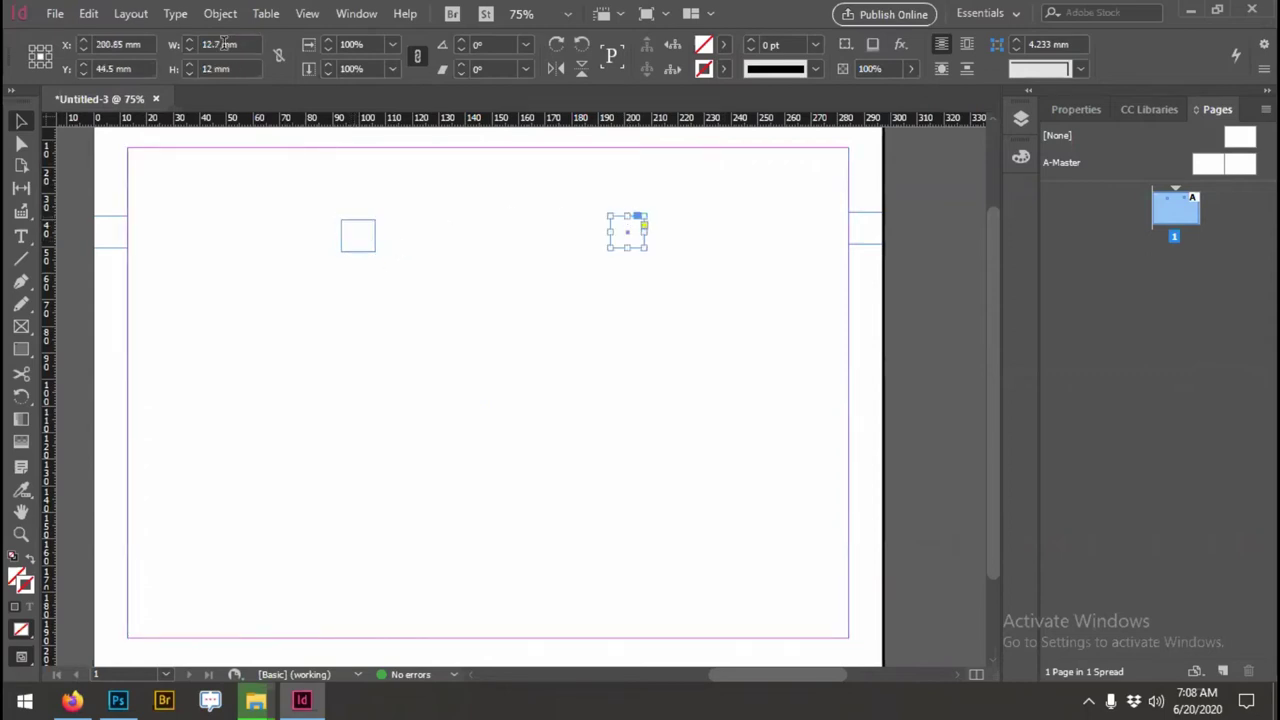
# Step: Narrow the large frame to 246.2 mm, then to one third of that width
pyautogui.click(288, 168)
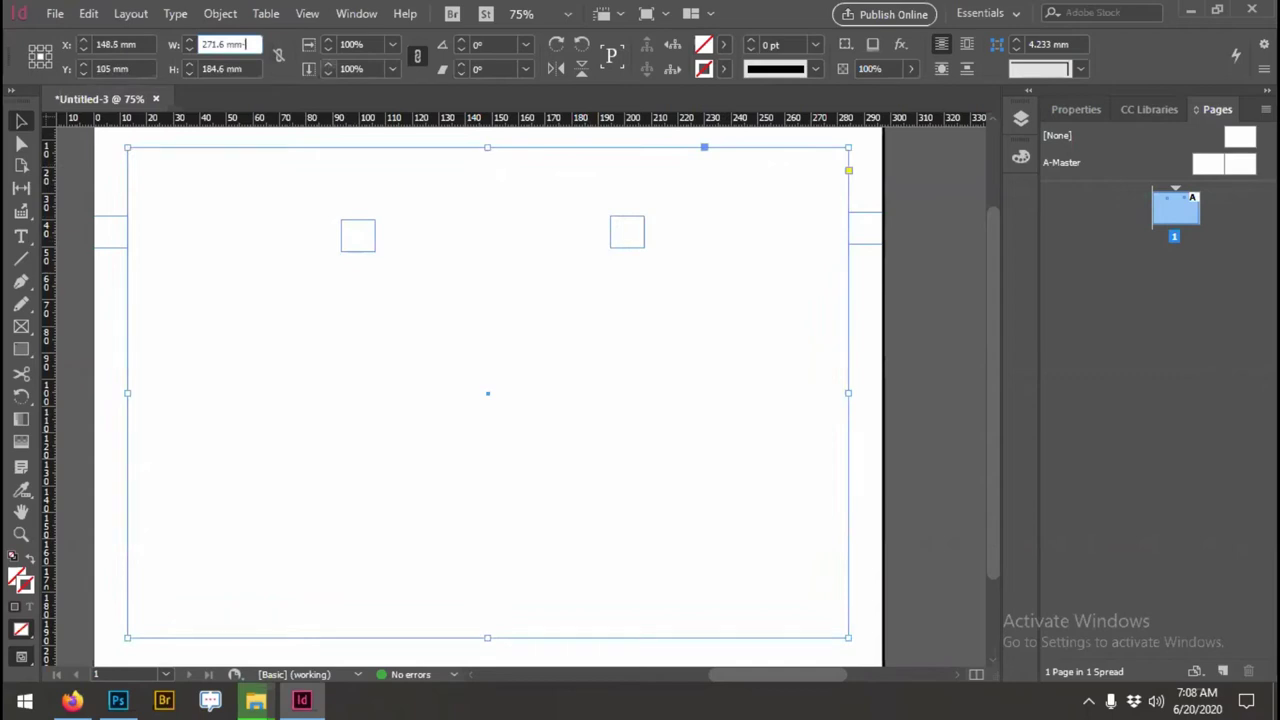
pyautogui.write('.78')
pyautogui.press('BackSpace')
pyautogui.write('-12.7')
pyautogui.press('Return')
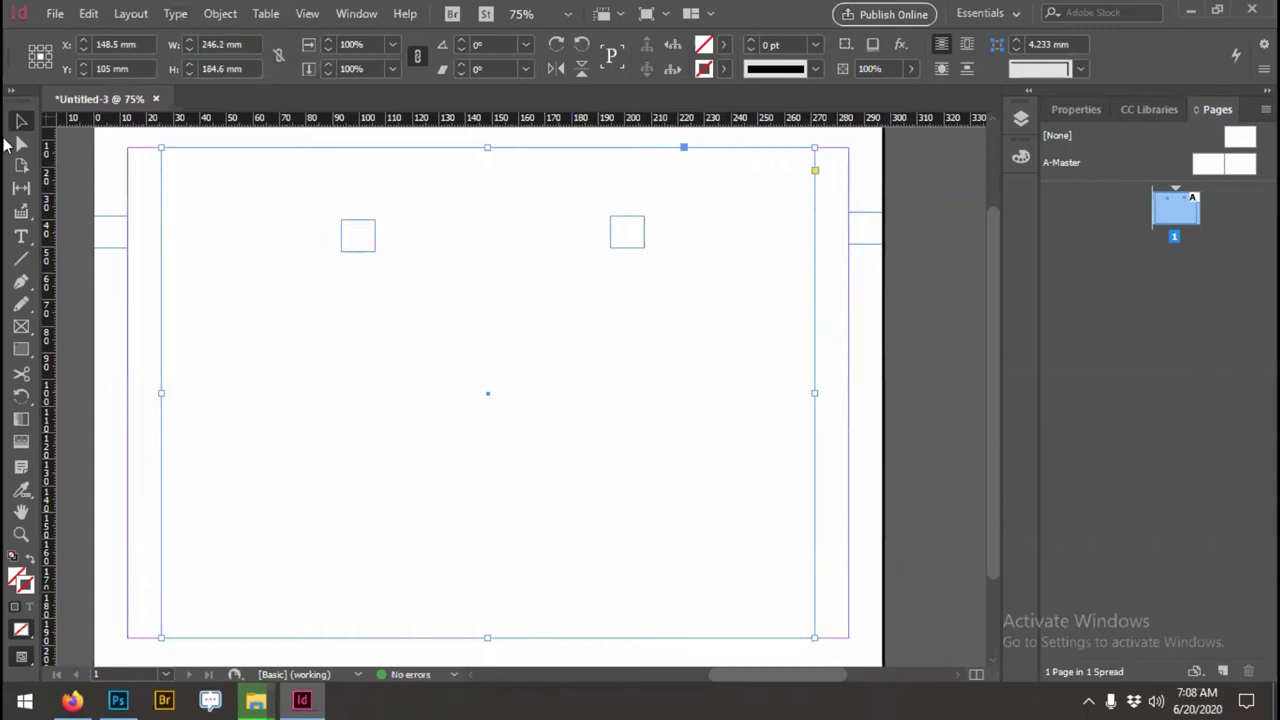
pyautogui.click(258, 46)
pyautogui.write('/3')
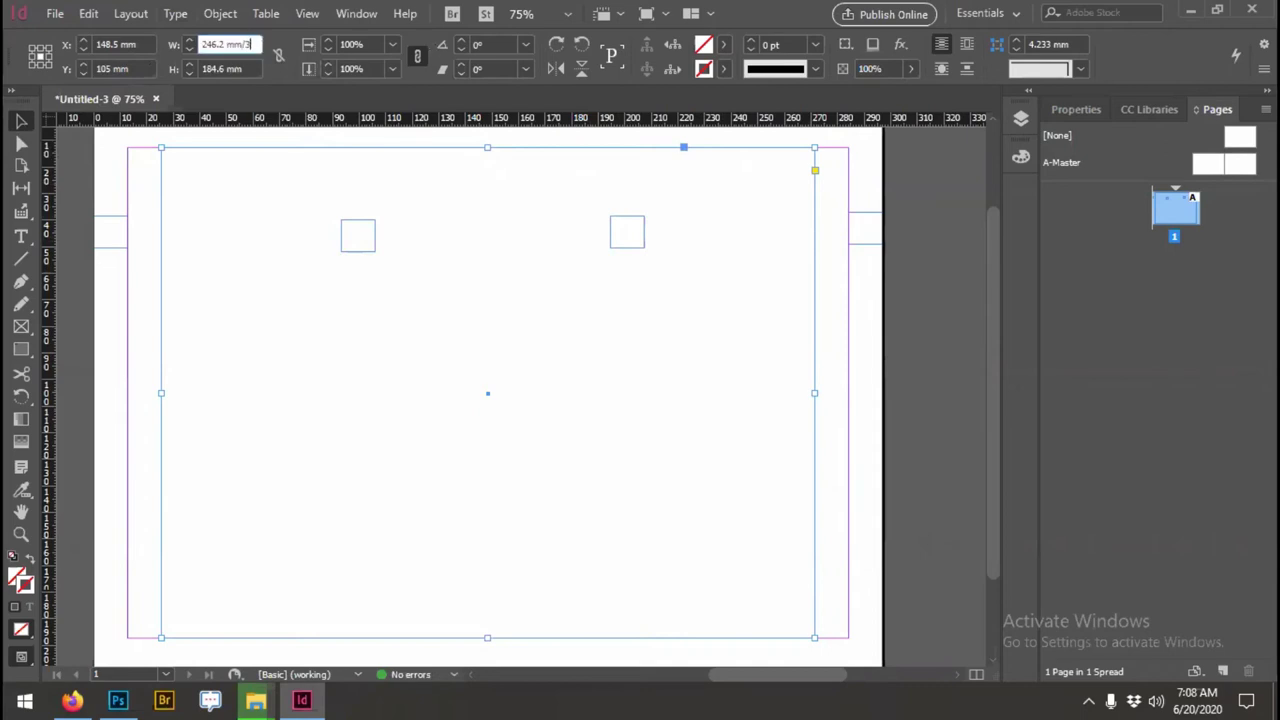
pyautogui.press('Return')
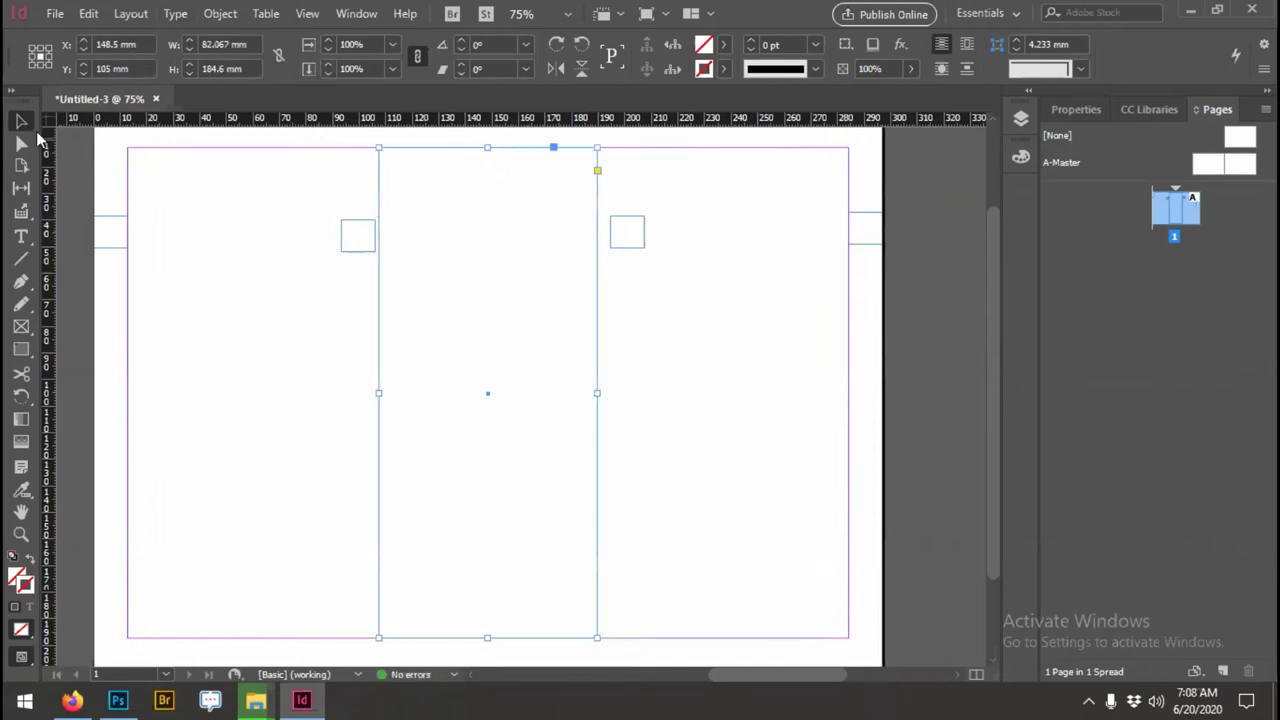
# Step: Try the panel frame in the left and right positions, then return it to centre
pyautogui.moveTo(489, 394); pyautogui.dragTo(244, 396)
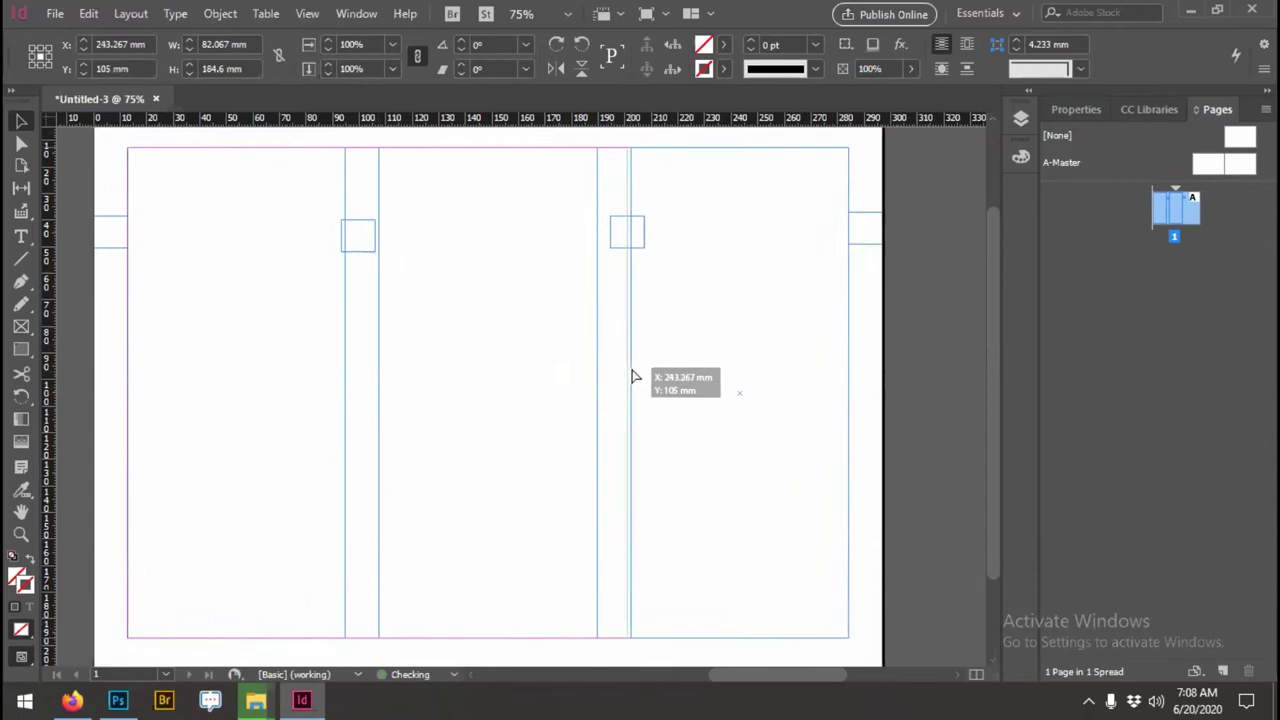
pyautogui.moveTo(127, 380); pyautogui.dragTo(629, 380)
pyautogui.moveTo(634, 457); pyautogui.dragTo(381, 449)
# Step: Delete the four leftover small square frames from the gutters and page edges
pyautogui.click(601, 261)
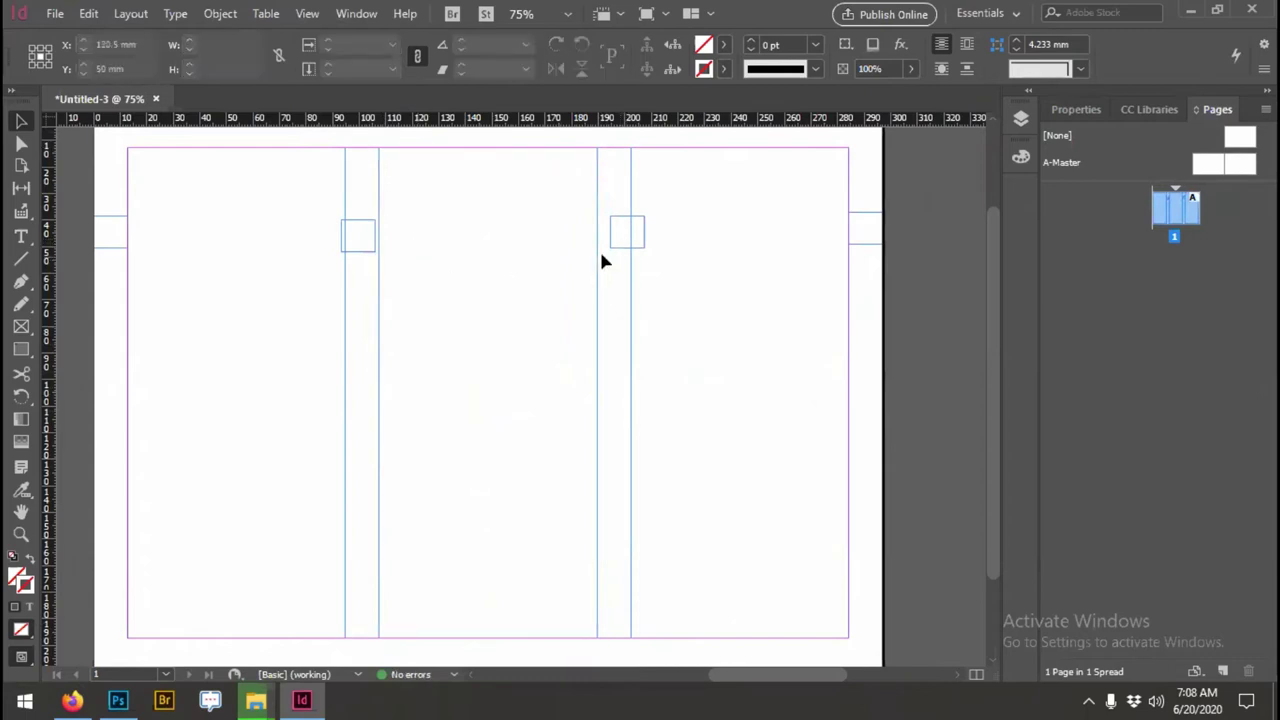
pyautogui.click(622, 247)
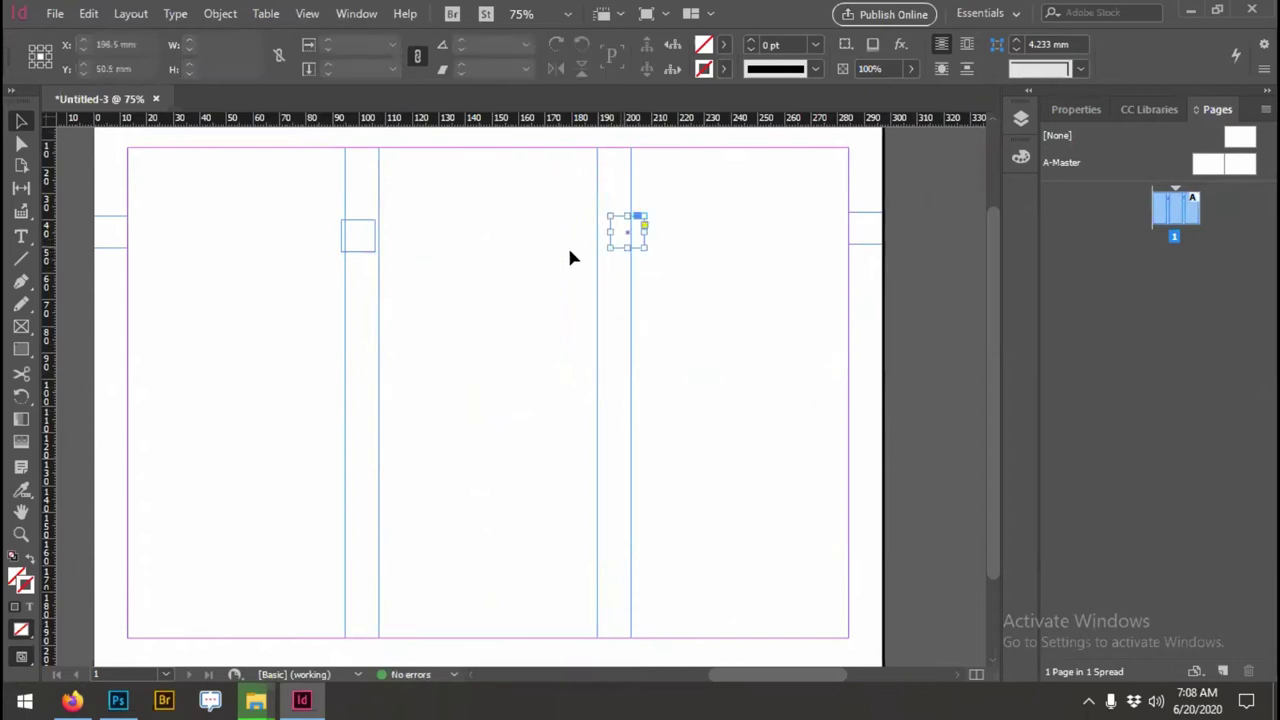
pyautogui.press('Delete')
pyautogui.click(360, 240)
pyautogui.press('Delete')
pyautogui.click(110, 248)
pyautogui.press('Delete')
pyautogui.click(872, 235)
pyautogui.press('Delete')
# Step: Add vertical fold guides at 94.767 mm, 110 mm, the second fold and 202.233 mm
pyautogui.moveTo(52, 284); pyautogui.dragTo(344, 247)
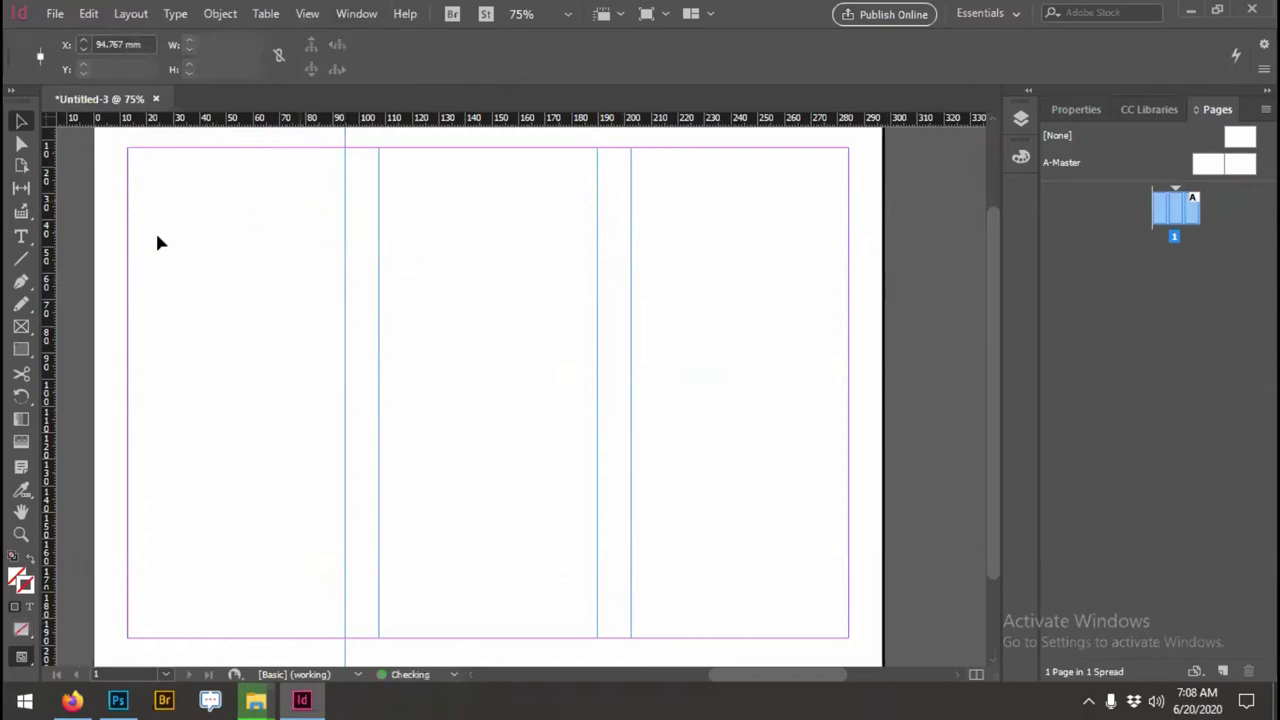
pyautogui.moveTo(55, 354); pyautogui.dragTo(378, 350)
pyautogui.moveTo(52, 342); pyautogui.dragTo(594, 342)
pyautogui.moveTo(48, 368)
pyautogui.mouseDown()
pyautogui.moveTo(666, 370)
pyautogui.moveTo(614, 370)
pyautogui.moveTo(631, 366)
pyautogui.mouseUp()
pyautogui.click(843, 362)
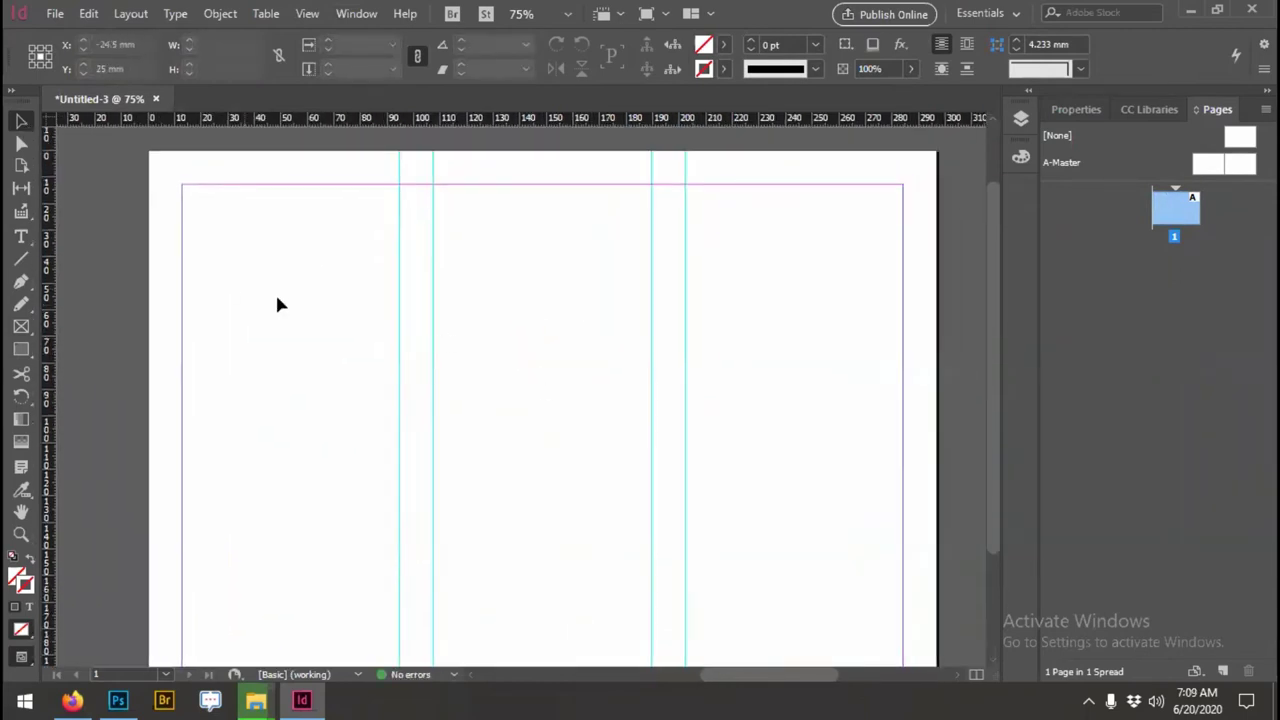
# Step: Draw an 82 × 45 mm rectangle from the top-left margin corner
pyautogui.moveTo(277, 294)
pyautogui.mouseDown()
pyautogui.moveTo(245, 345)
pyautogui.moveTo(296, 320)
pyautogui.mouseUp()
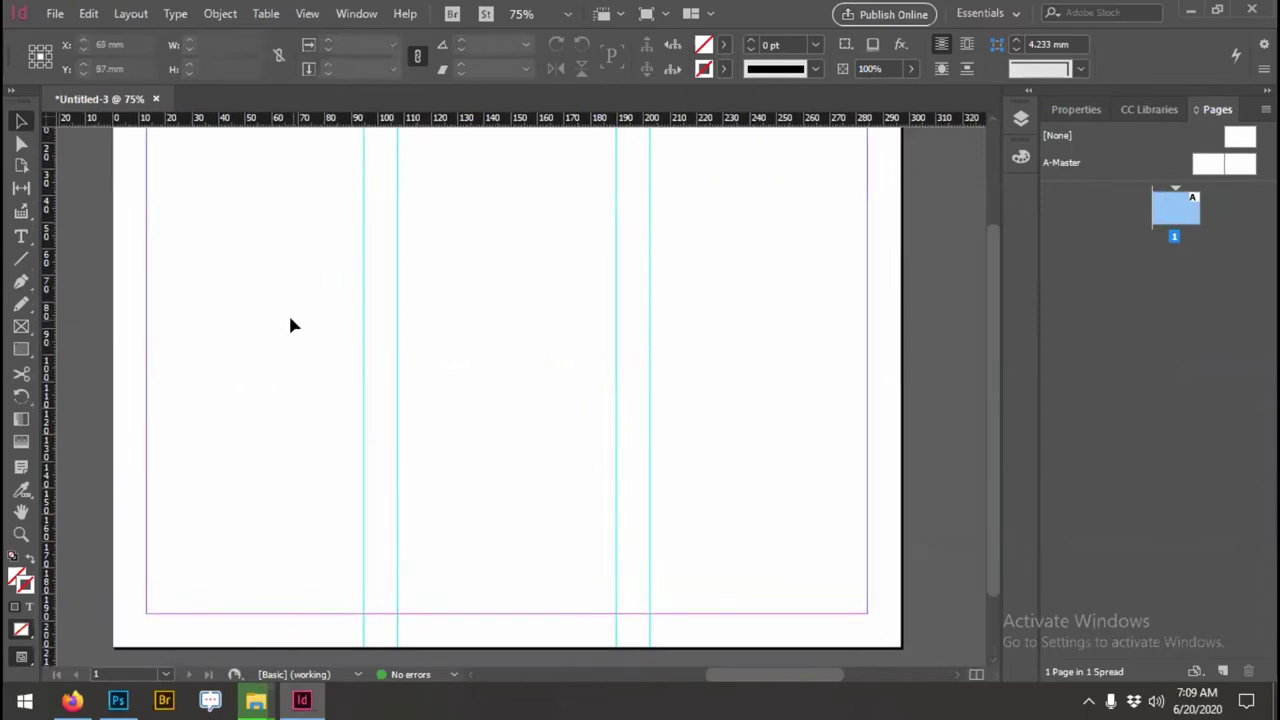
pyautogui.press('m')
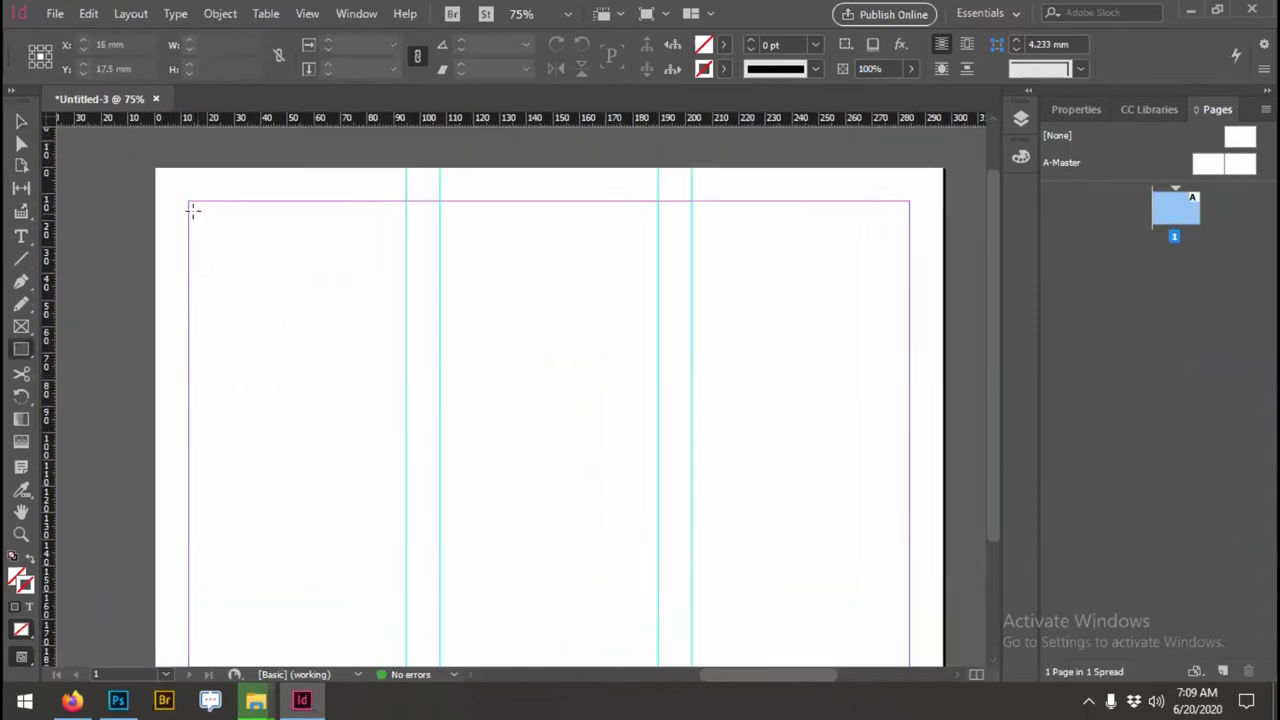
pyautogui.moveTo(188, 201); pyautogui.dragTo(406, 321)
# Step: Cancel Document Setup and delete the test rectangle
pyautogui.hotkey('ctrl', 'alt', 'p')
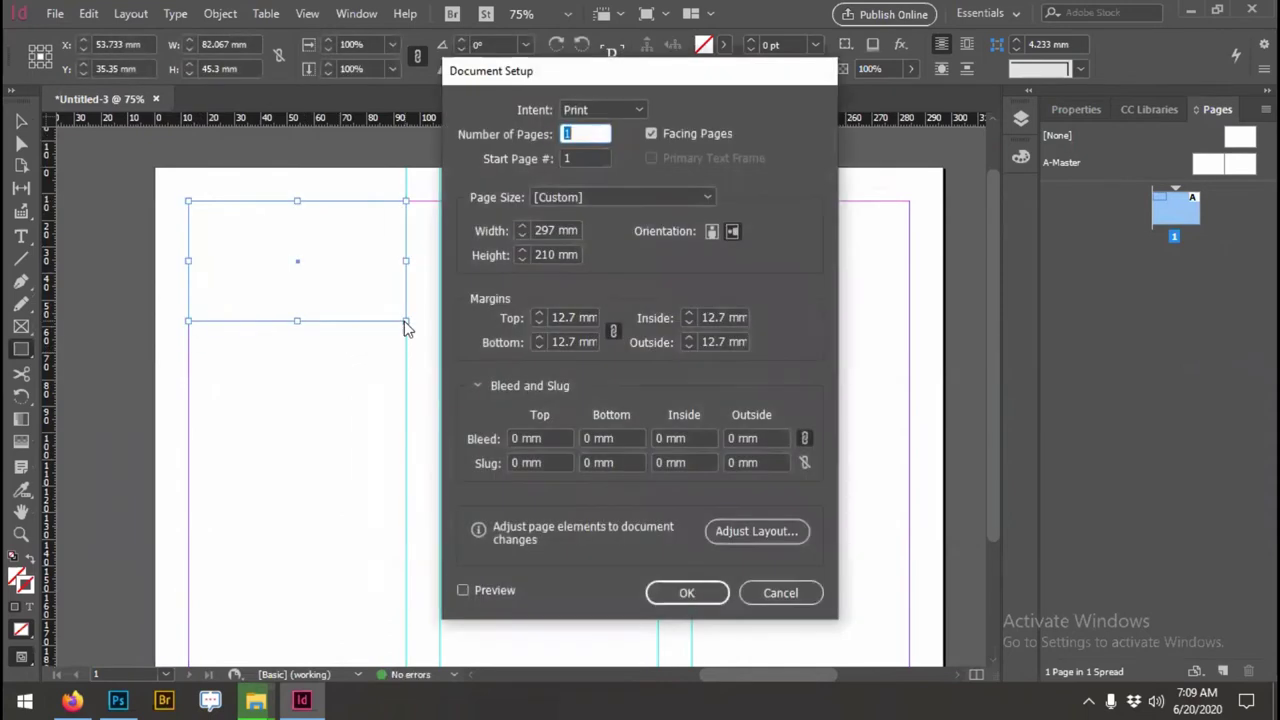
pyautogui.click(779, 594)
pyautogui.click(22, 123)
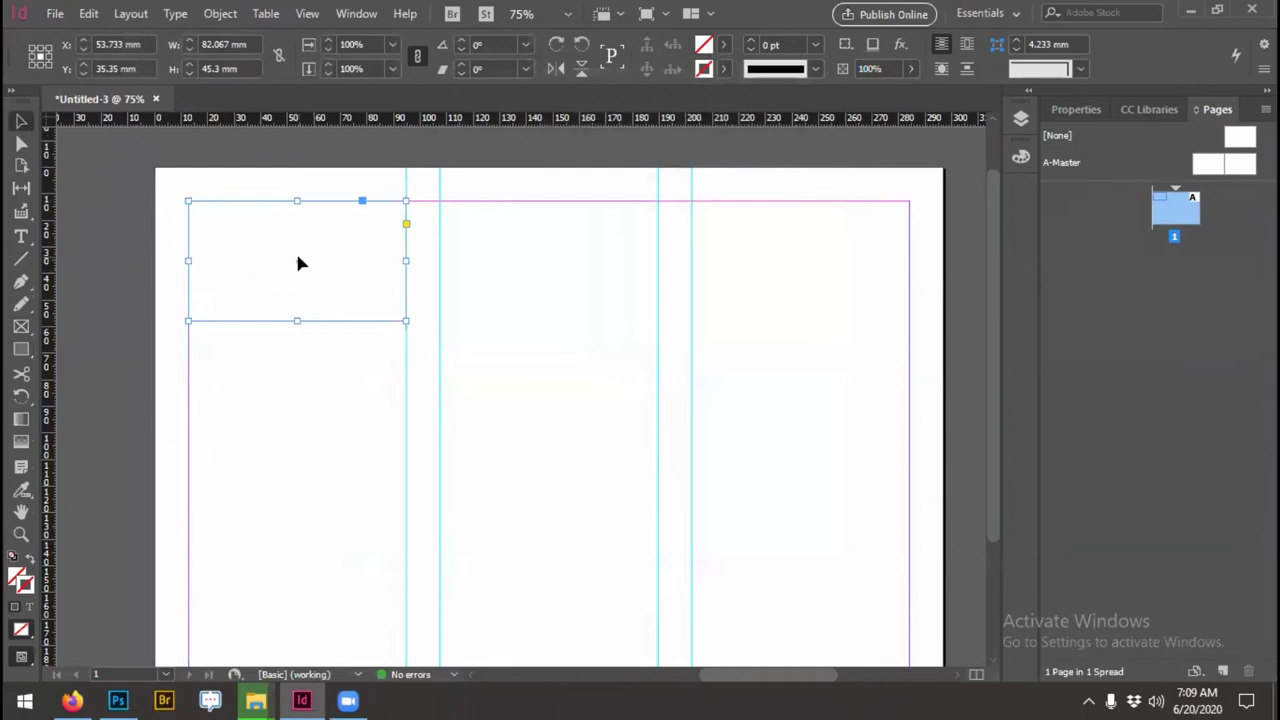
pyautogui.press('Delete')
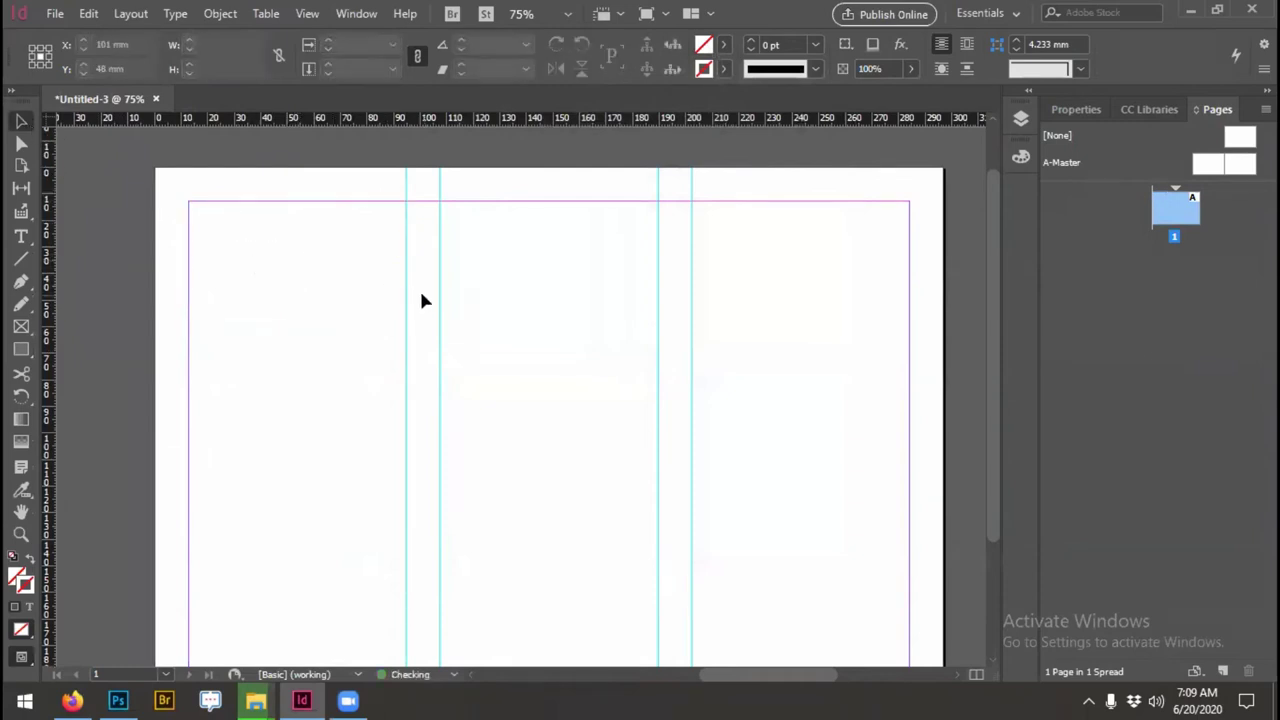
# Step: Give the custom page a 4 mm bleed on all sides in Document Setup
pyautogui.hotkey('ctrl', 'alt', 'p')
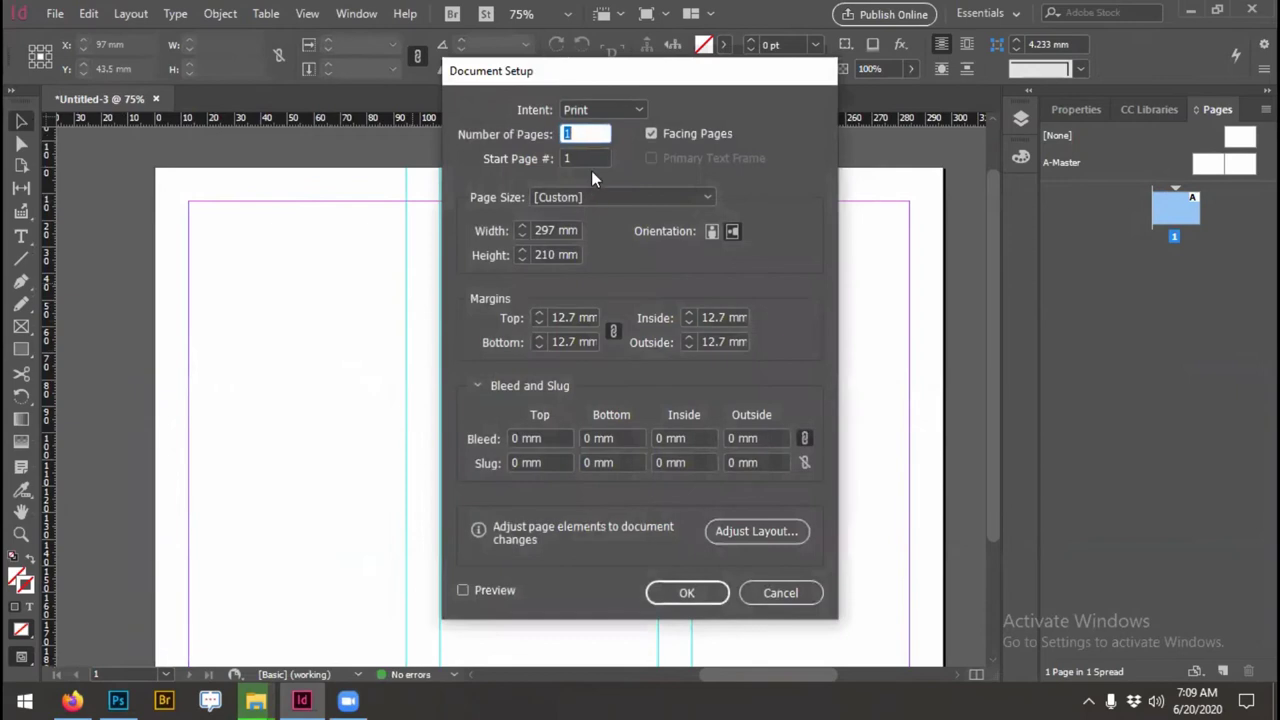
pyautogui.click(595, 193)
pyautogui.click(540, 446)
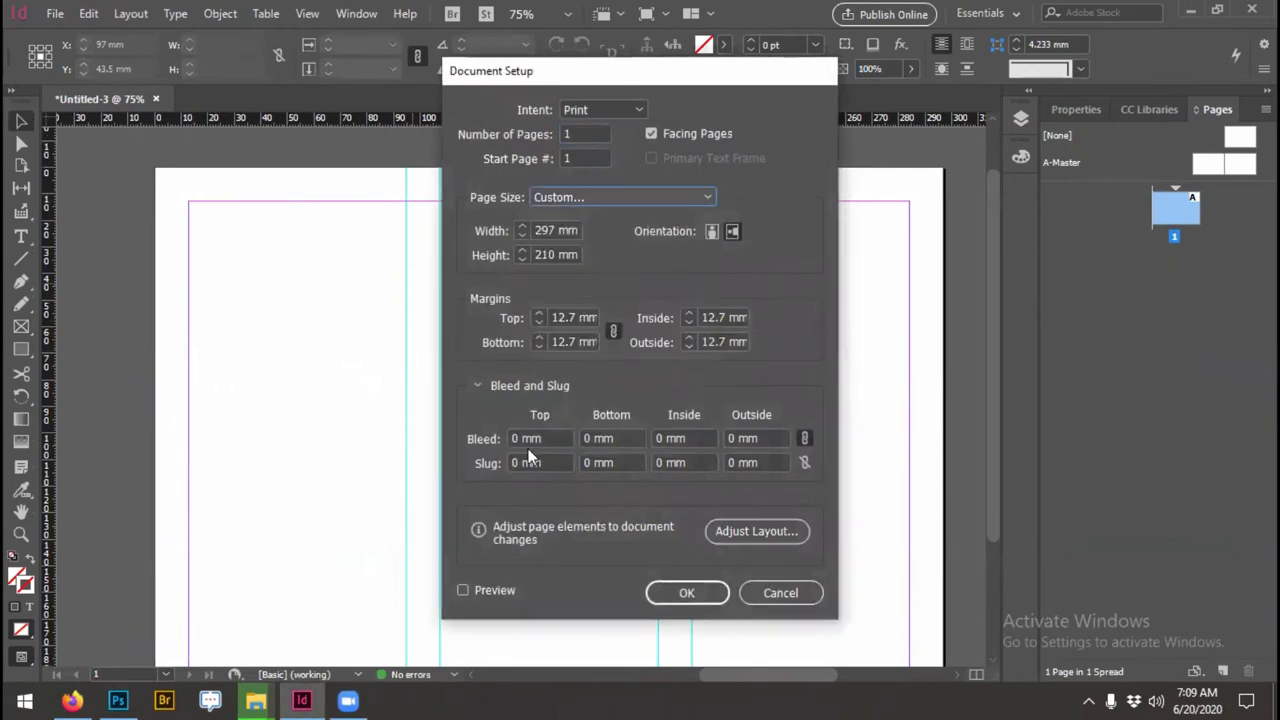
pyautogui.write('4')
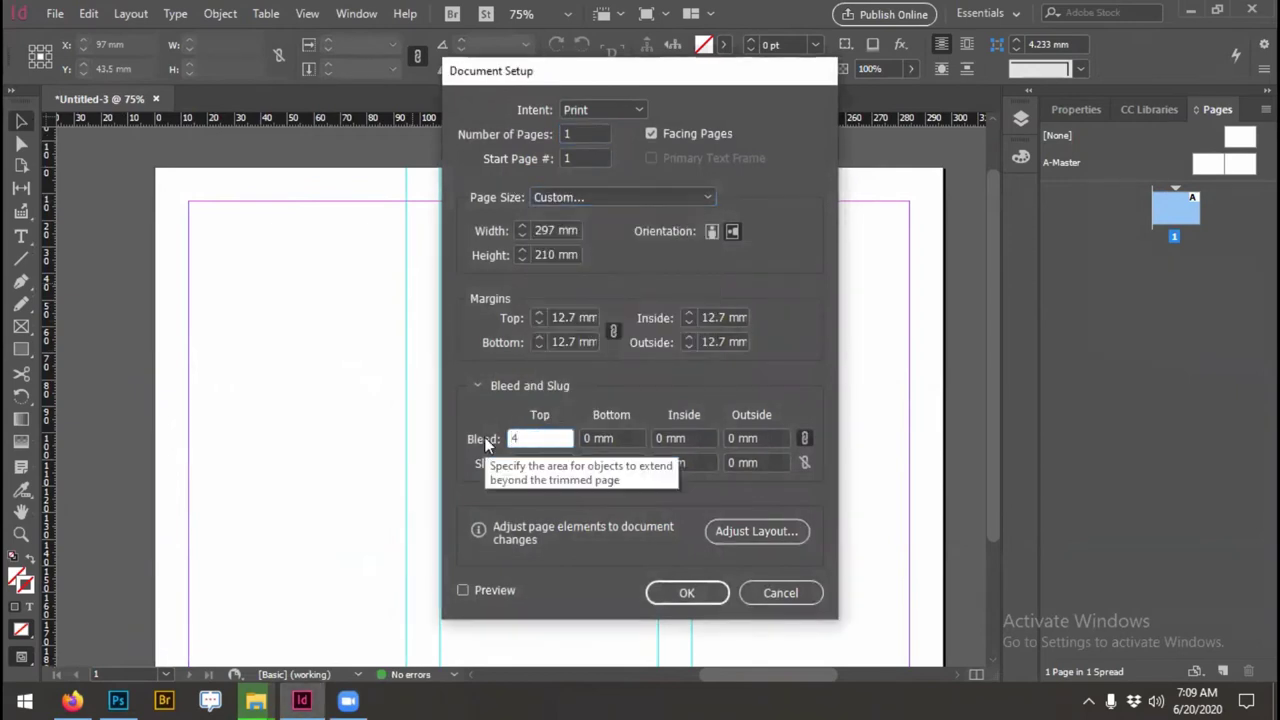
pyautogui.press('Tab')
pyautogui.press('Return')
pyautogui.press('m')
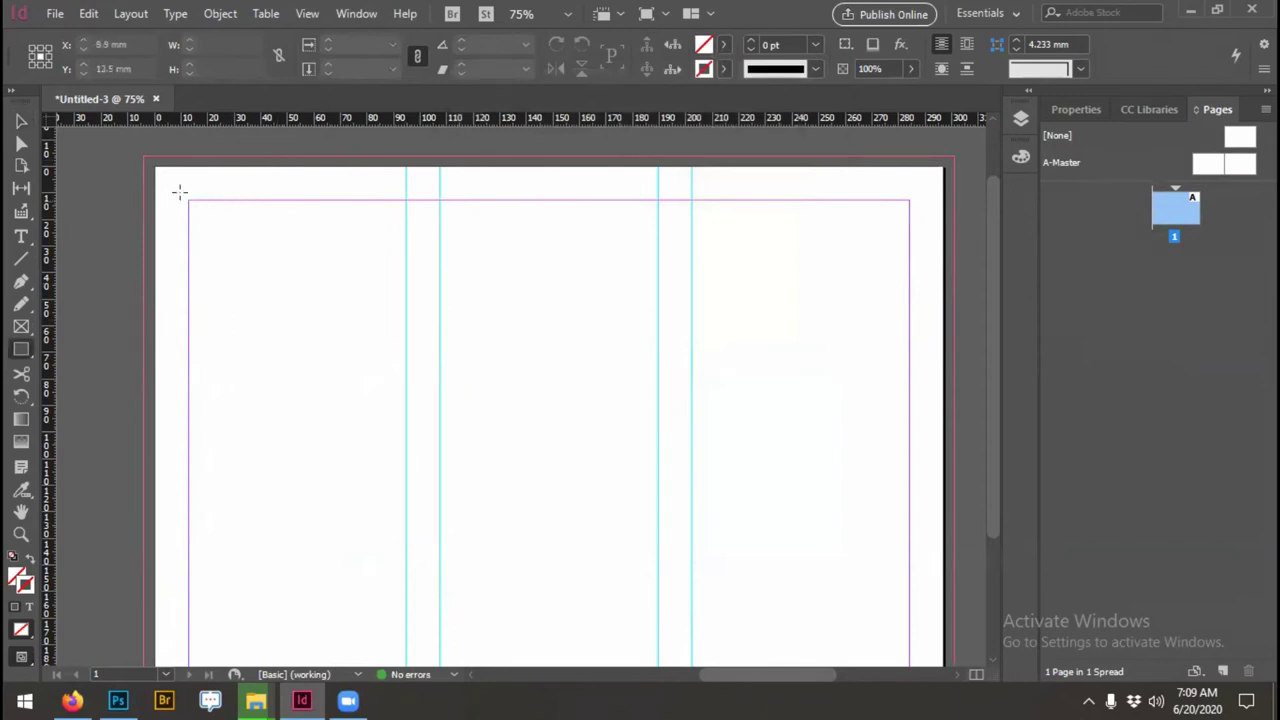
pyautogui.press('p')
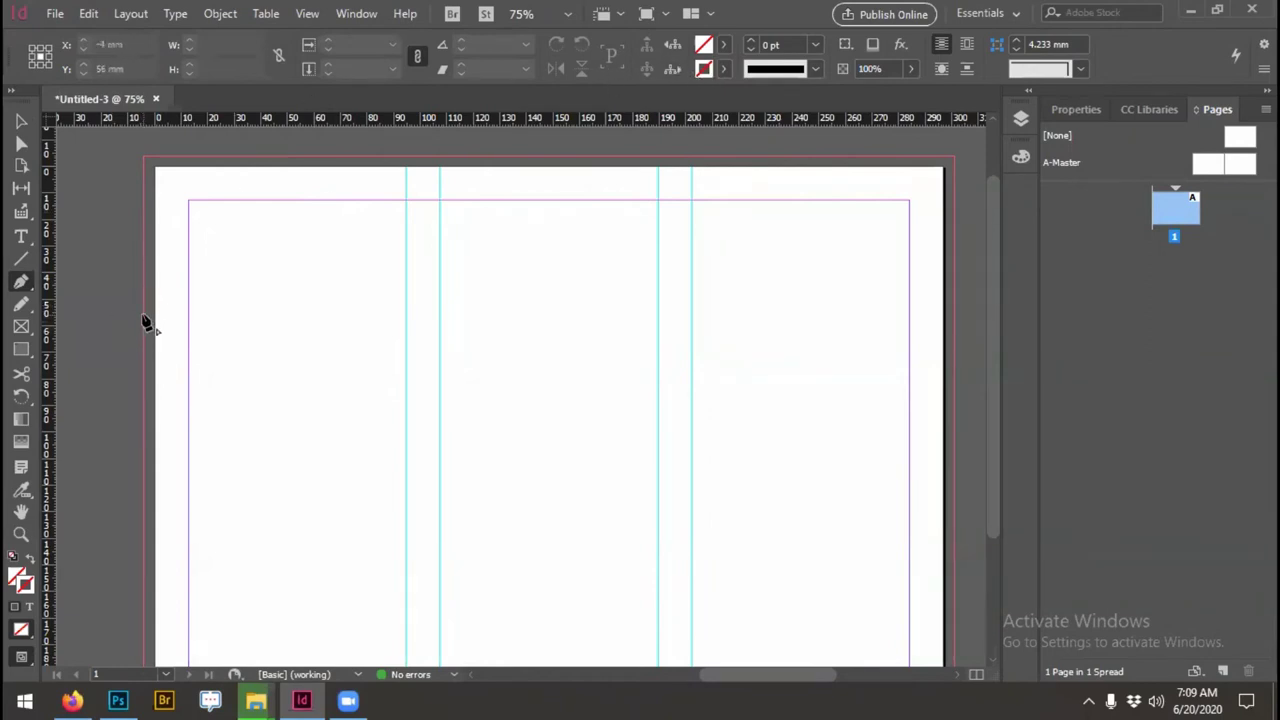
# Step: Draw a closed wave shape with the Pen tool across the page top into the bleed
pyautogui.click(146, 322)
pyautogui.moveTo(146, 322); pyautogui.dragTo(231, 217)
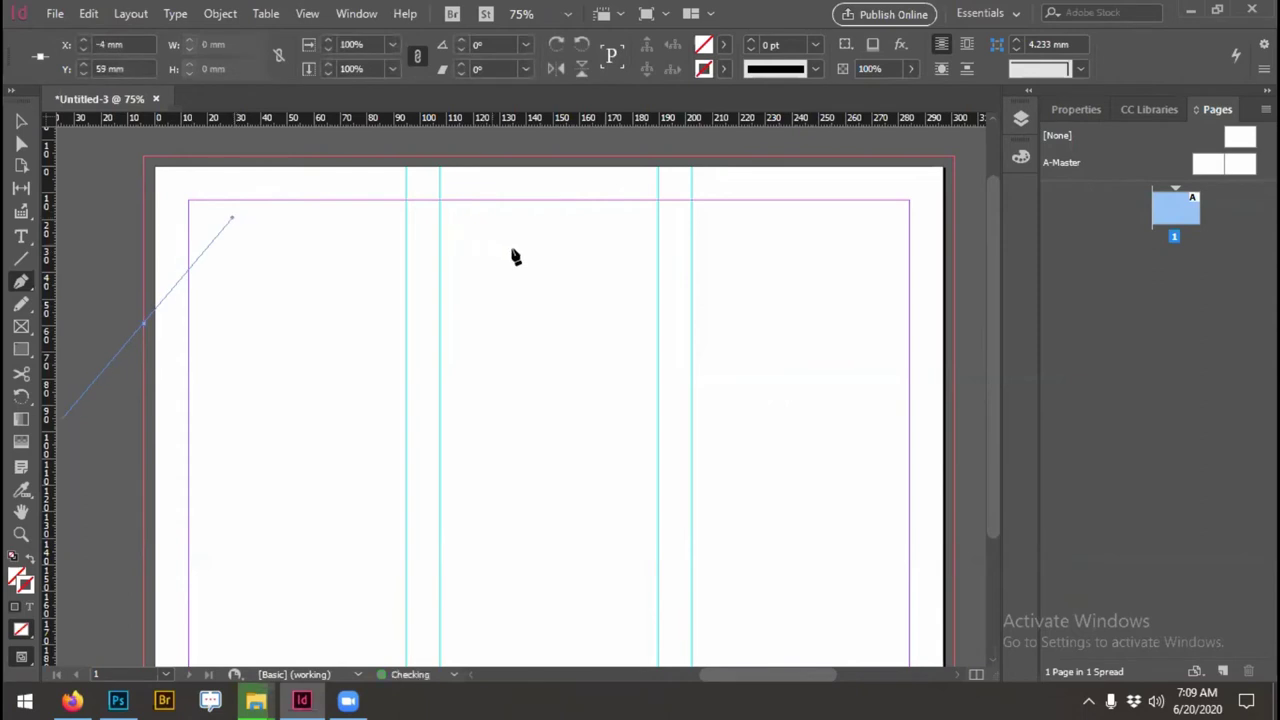
pyautogui.moveTo(540, 267); pyautogui.dragTo(677, 306)
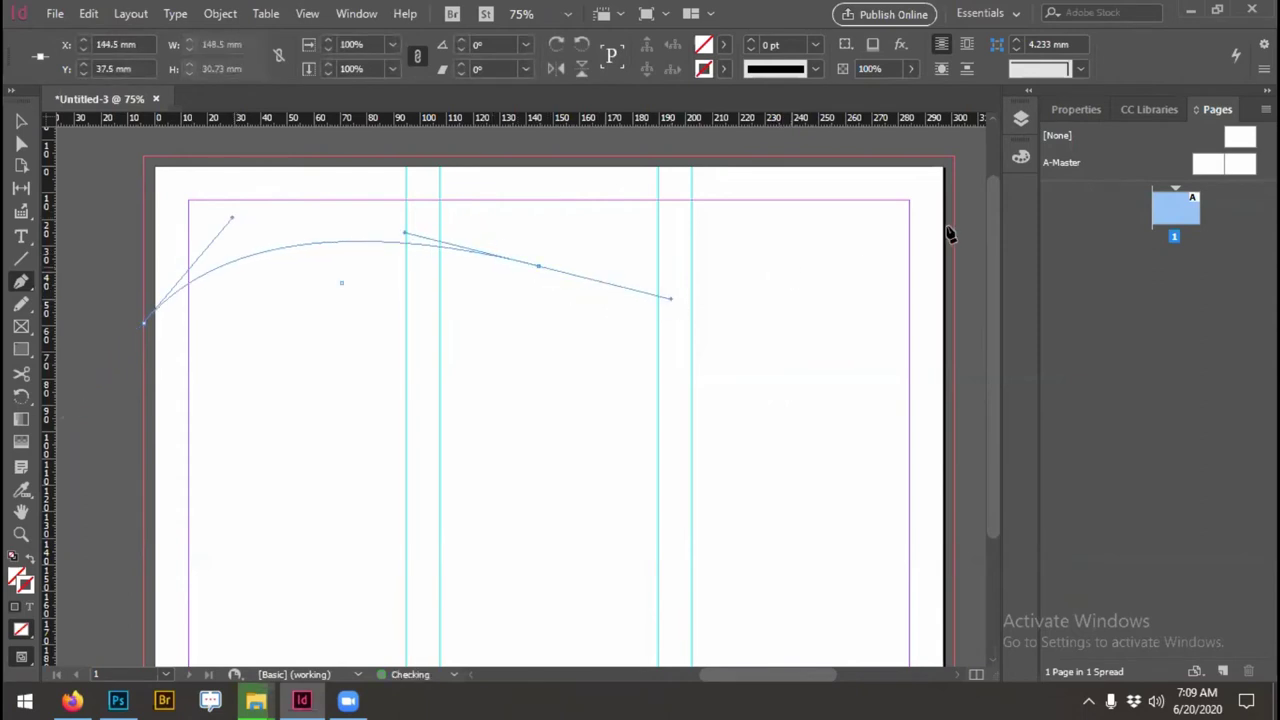
pyautogui.moveTo(737, 255)
pyautogui.mouseDown()
pyautogui.moveTo(929, 309)
pyautogui.moveTo(1006, 311)
pyautogui.moveTo(820, 313)
pyautogui.mouseUp()
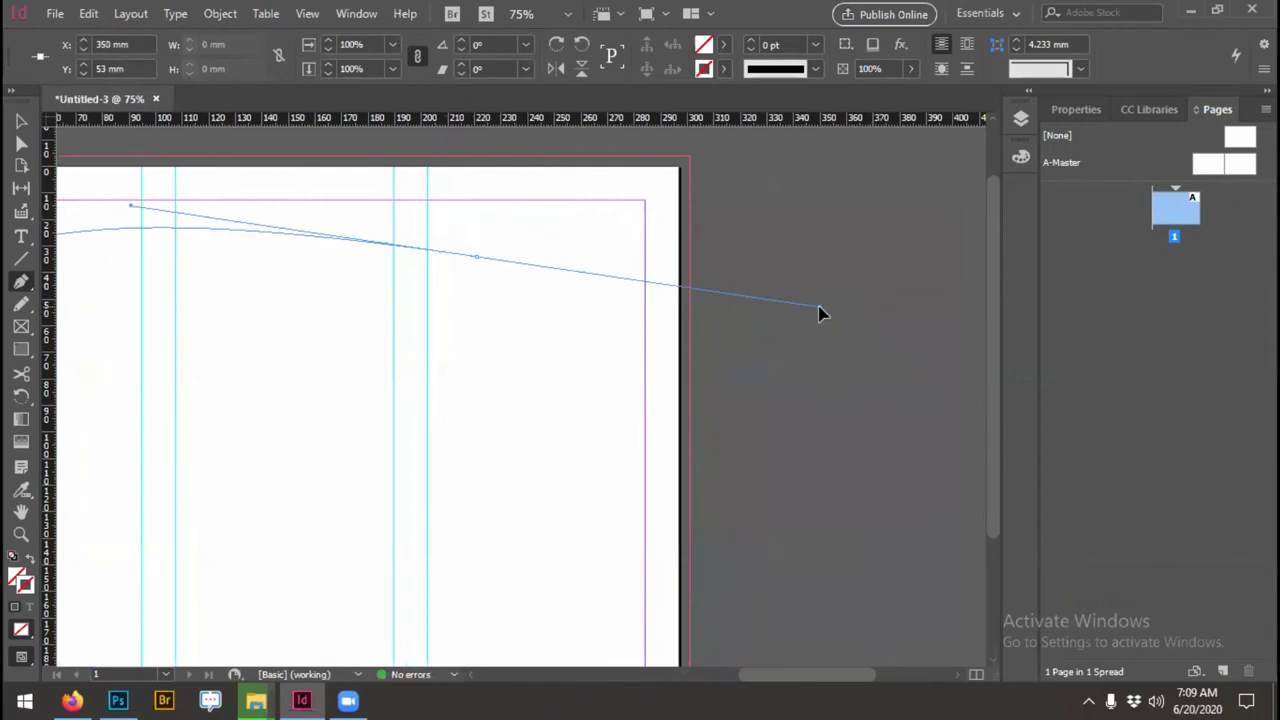
pyautogui.click(745, 163)
pyautogui.moveTo(634, 240); pyautogui.dragTo(849, 277)
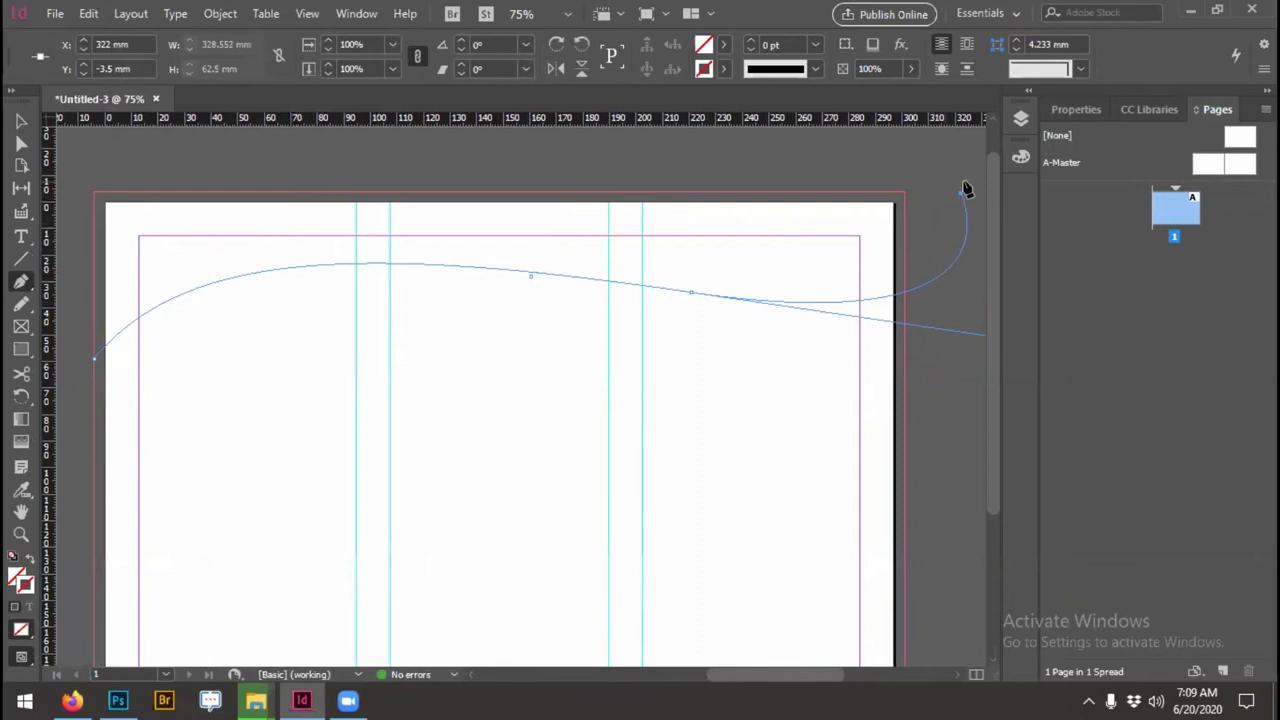
pyautogui.click(93, 194)
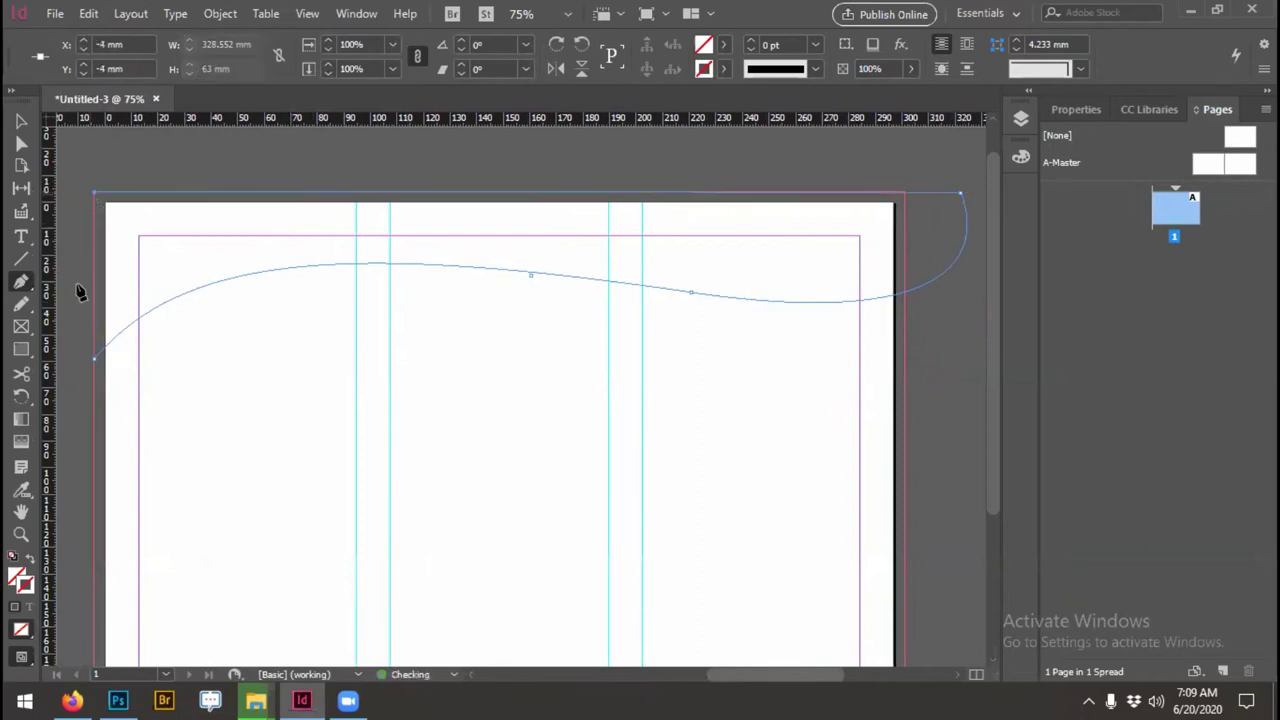
pyautogui.click(94, 359)
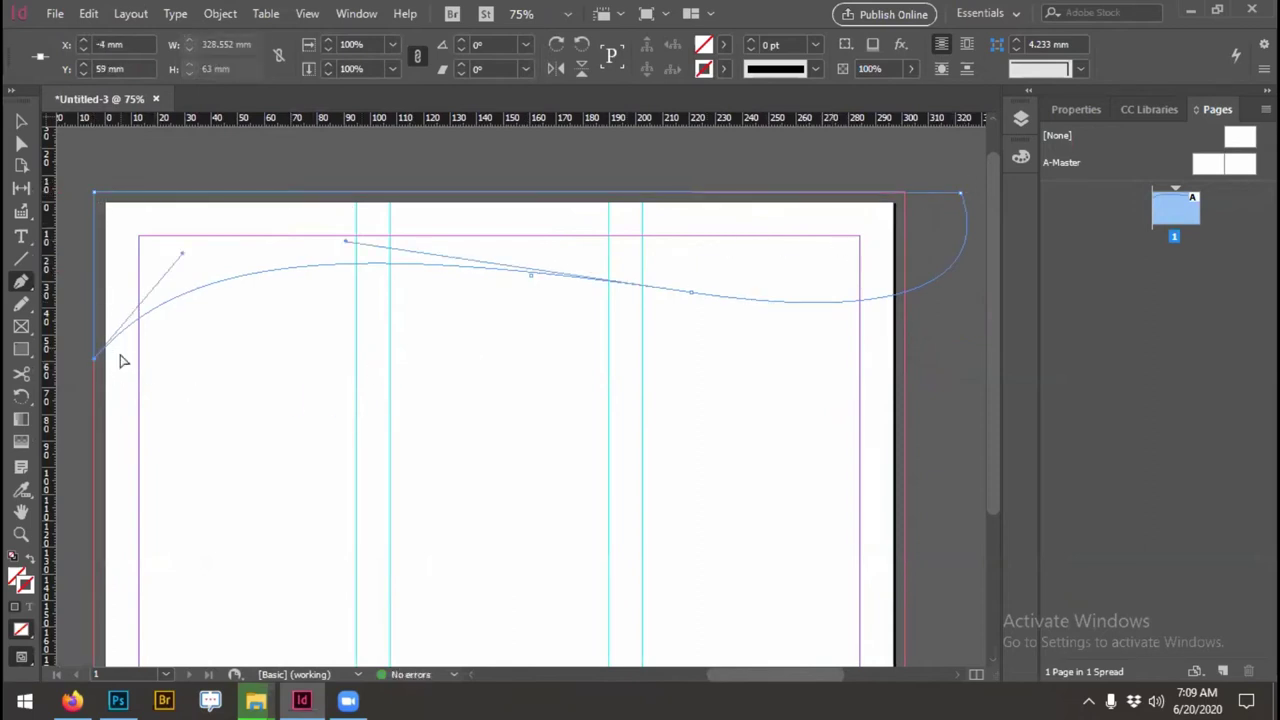
pyautogui.press('v')
# Step: Adjust the wave's anchors and handles to tighten and smooth the curve
pyautogui.scroll(2, 969, 186)
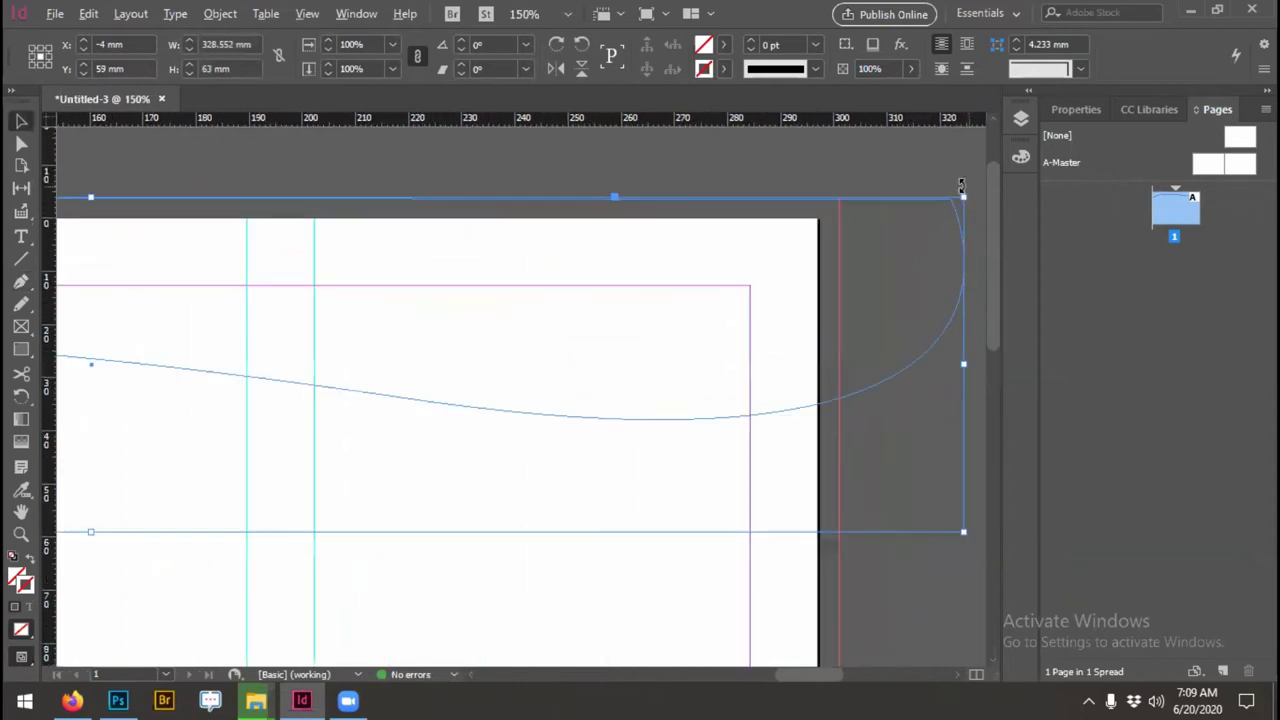
pyautogui.moveTo(897, 151); pyautogui.dragTo(720, 222)
pyautogui.press('a')
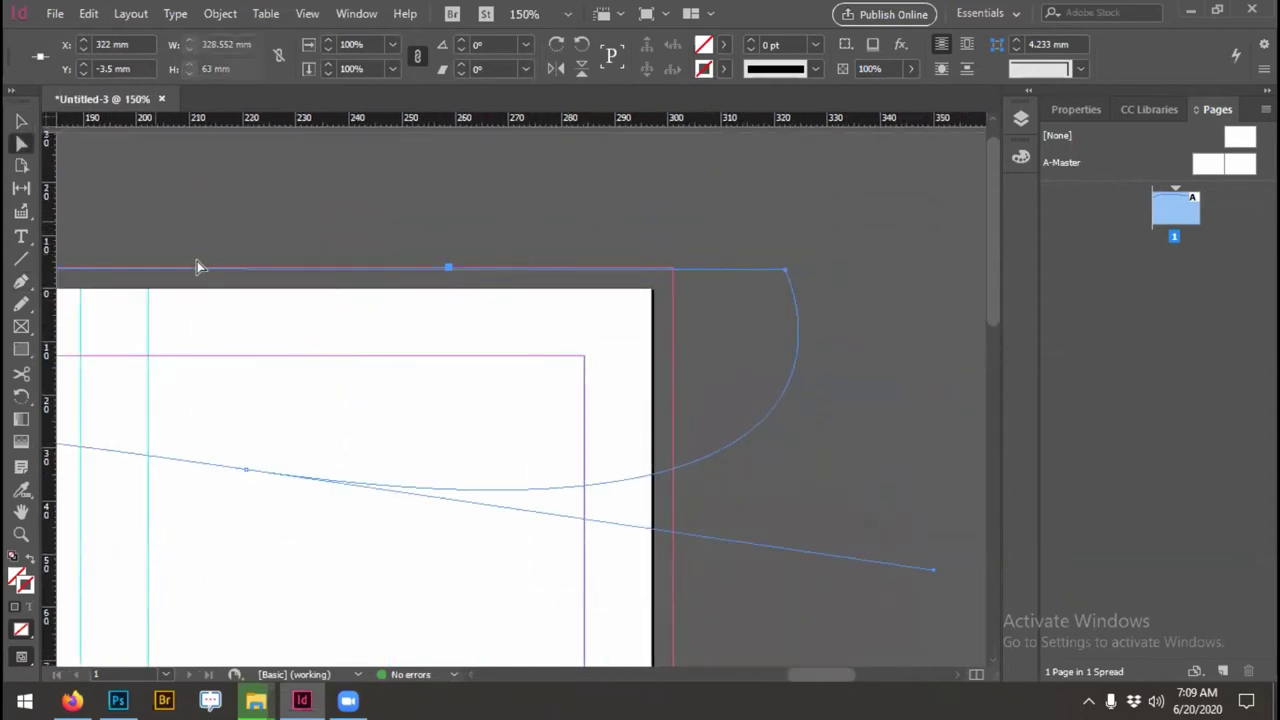
pyautogui.scroll(5, 695, 284)
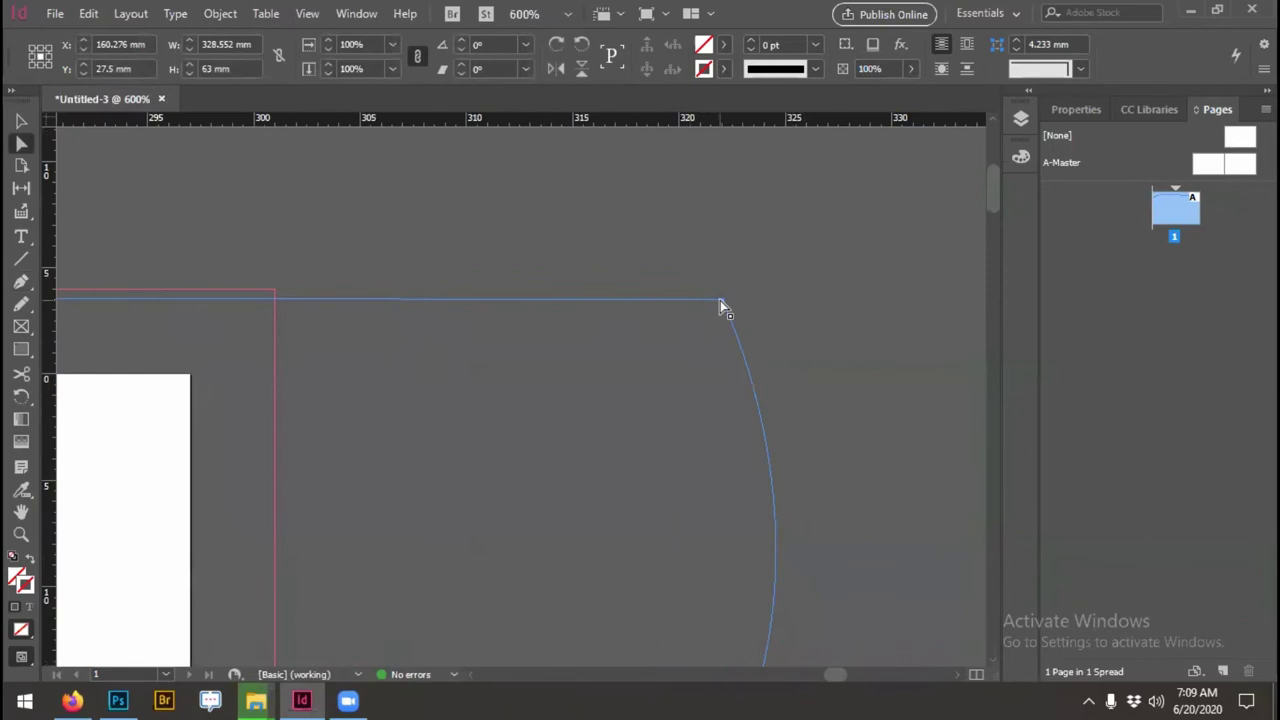
pyautogui.moveTo(720, 300); pyautogui.dragTo(277, 291)
pyautogui.scroll(-6, 339, 287)
pyautogui.click(795, 230)
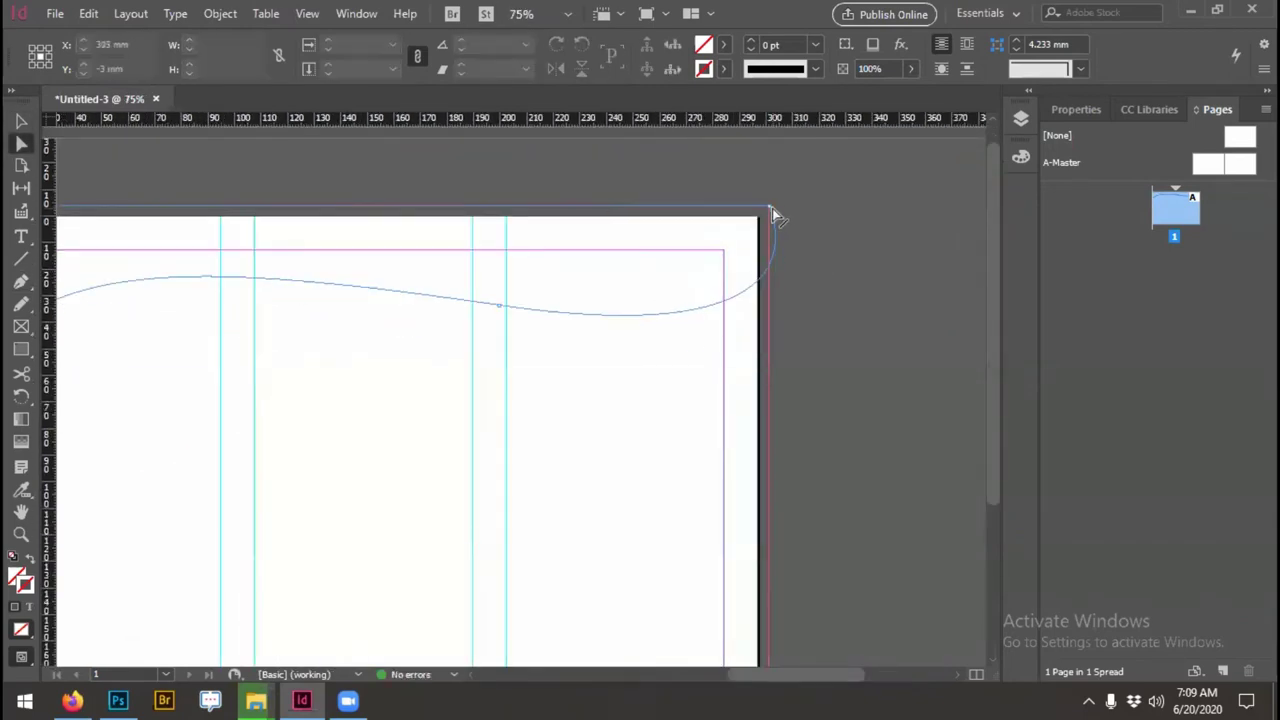
pyautogui.click(773, 213)
pyautogui.moveTo(847, 362); pyautogui.dragTo(777, 363)
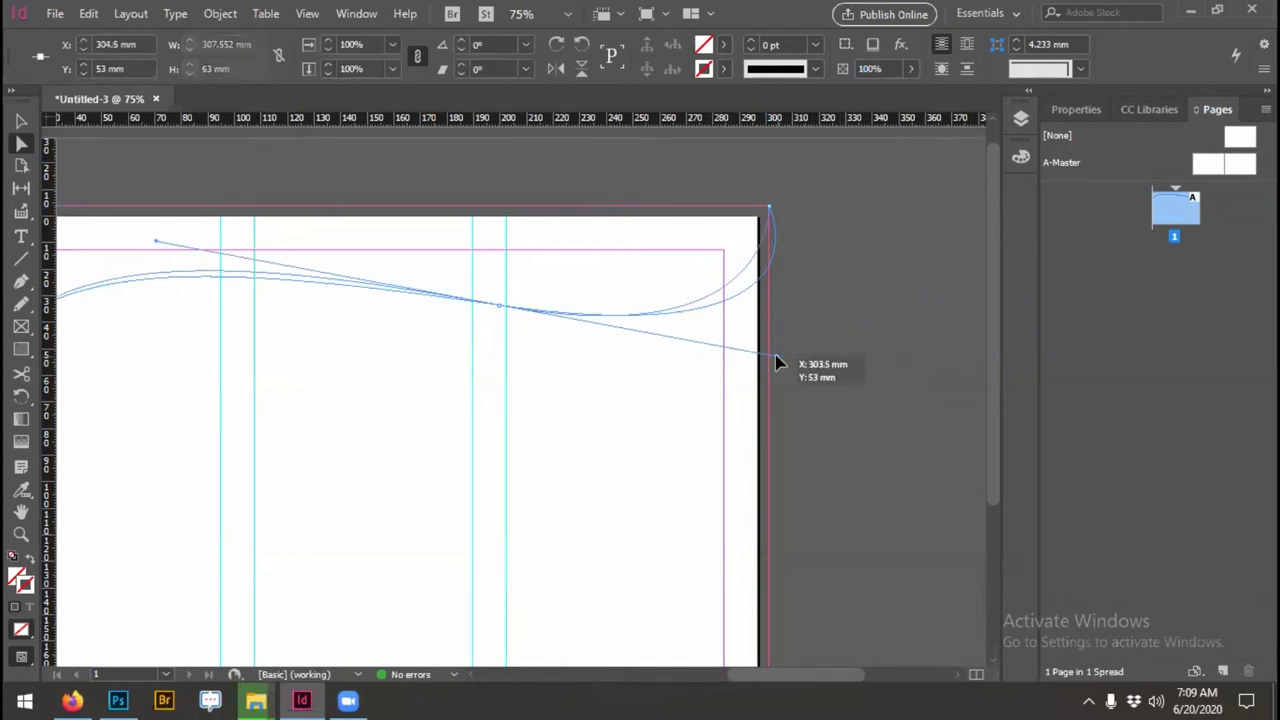
pyautogui.hotkey('ctrl', 'shift', 'a')
# Step: Select the wave, show Swatches, and drag maxresdefault from Day 3 onto the page
pyautogui.moveTo(386, 369); pyautogui.dragTo(625, 334)
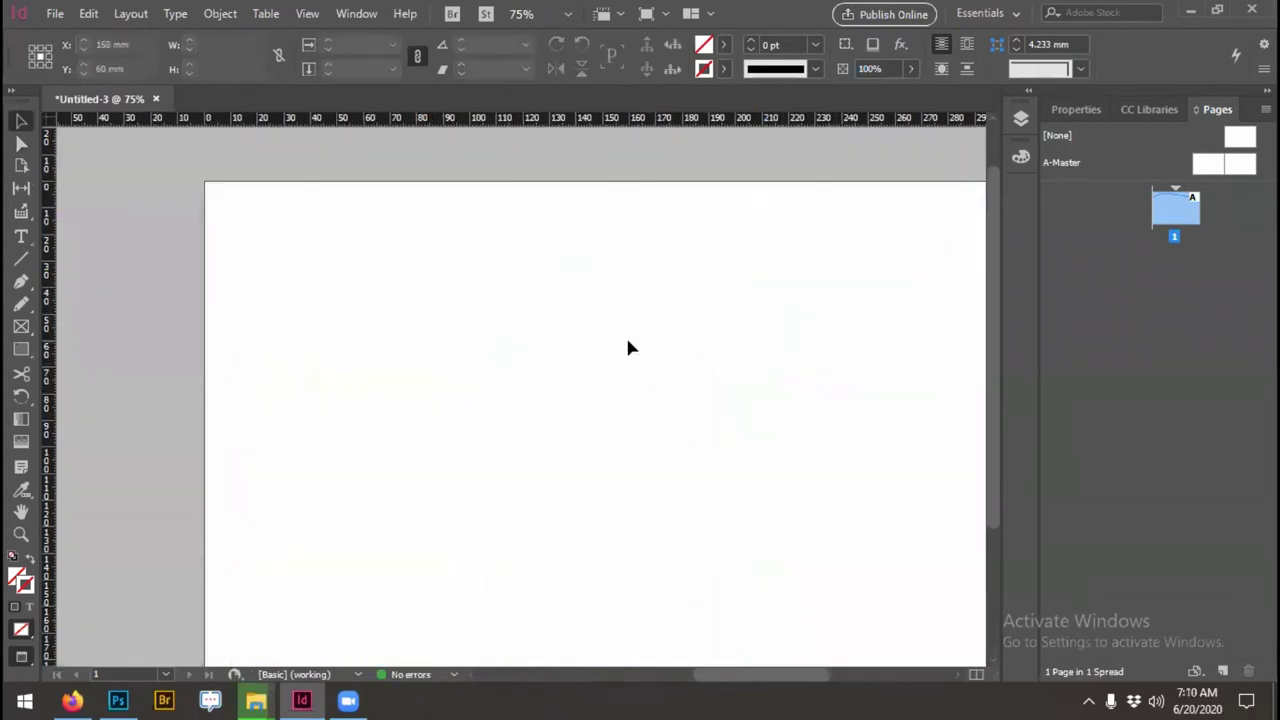
pyautogui.moveTo(517, 214); pyautogui.dragTo(803, 400)
pyautogui.press('F5')
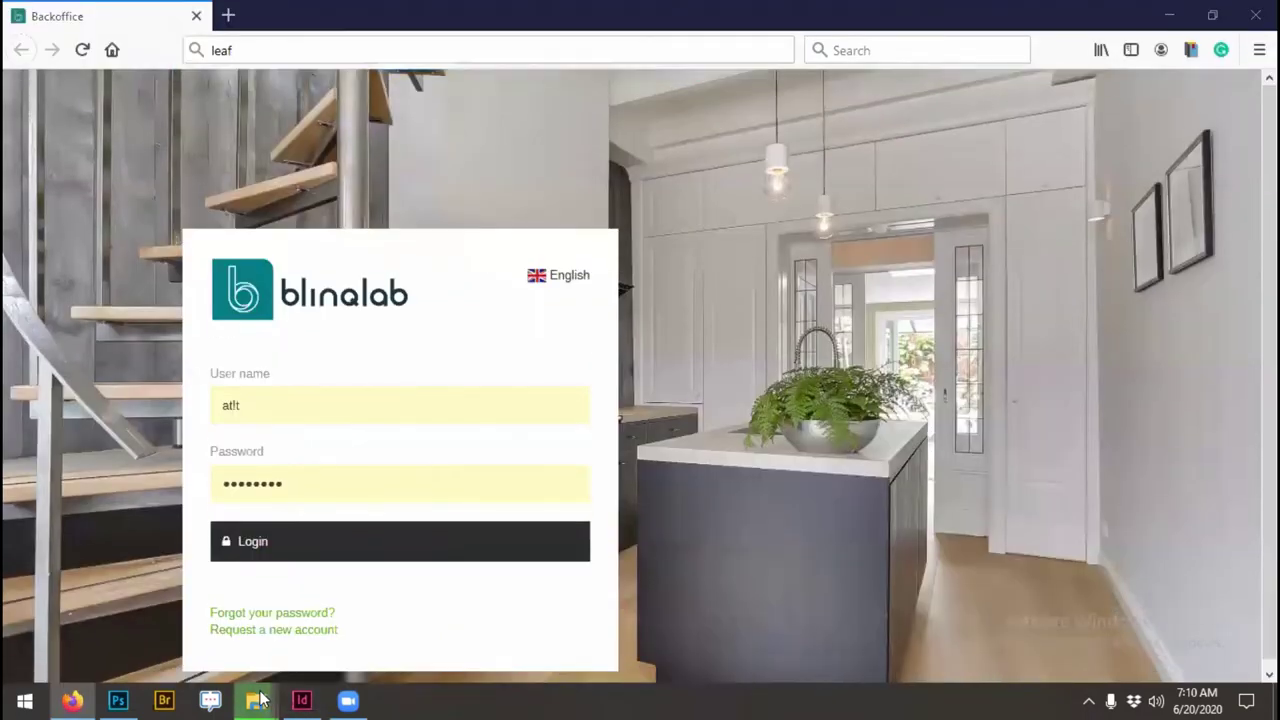
pyautogui.moveTo(256, 700)
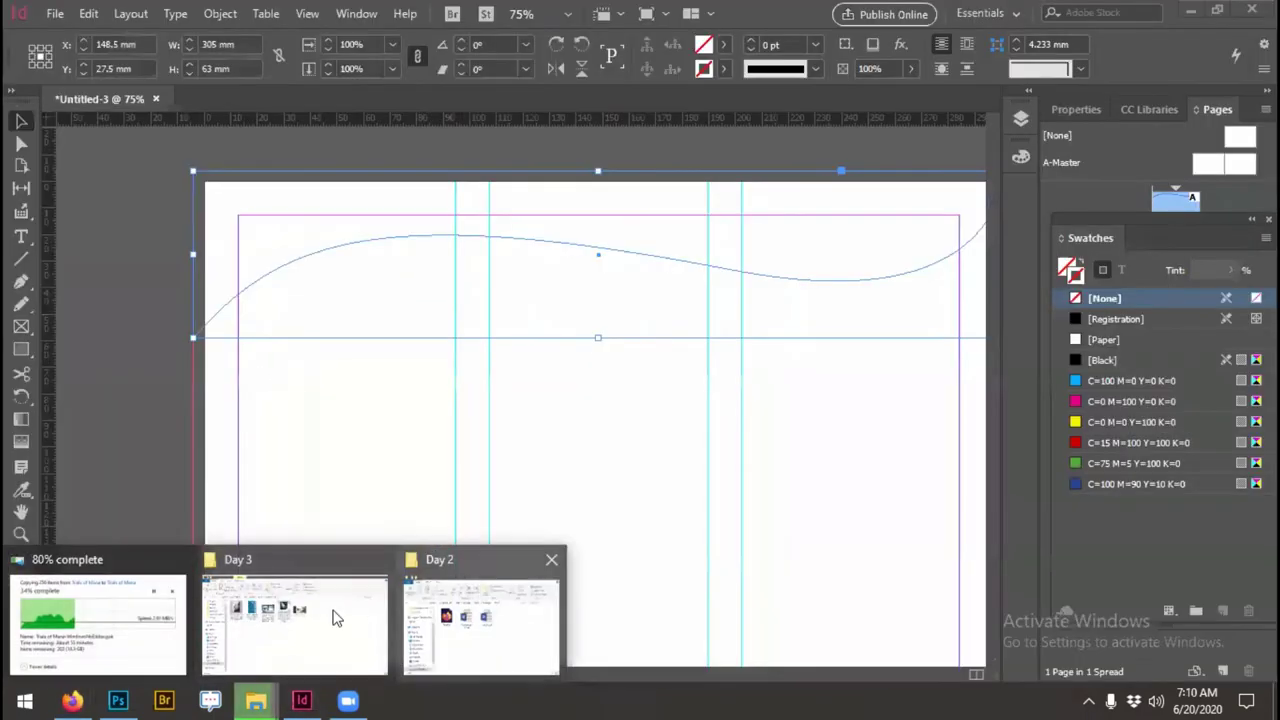
pyautogui.click(336, 618)
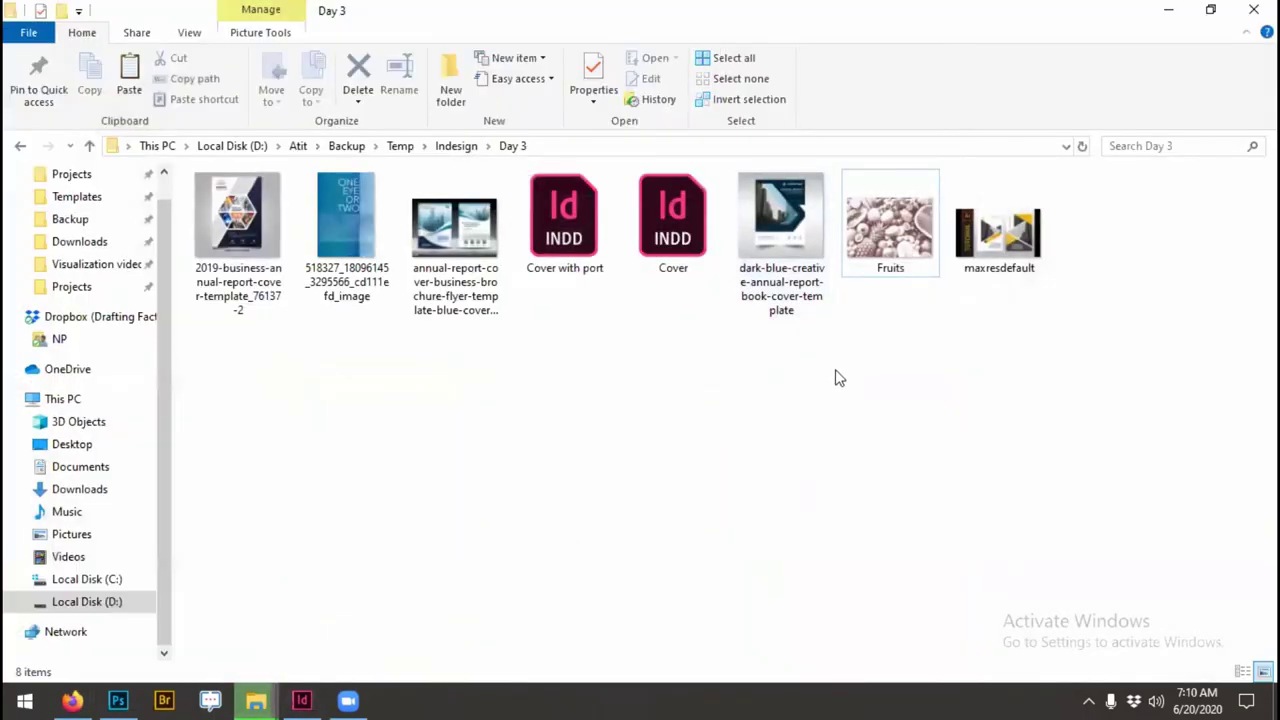
pyautogui.moveTo(998, 233); pyautogui.dragTo(140, 370)
pyautogui.moveTo(455, 323)
pyautogui.mouseDown()
pyautogui.moveTo(312, 195)
pyautogui.moveTo(397, 191)
pyautogui.mouseUp()
# Step: Sample a colour theme from the placed artwork and add it to Swatches
pyautogui.click(22, 492)
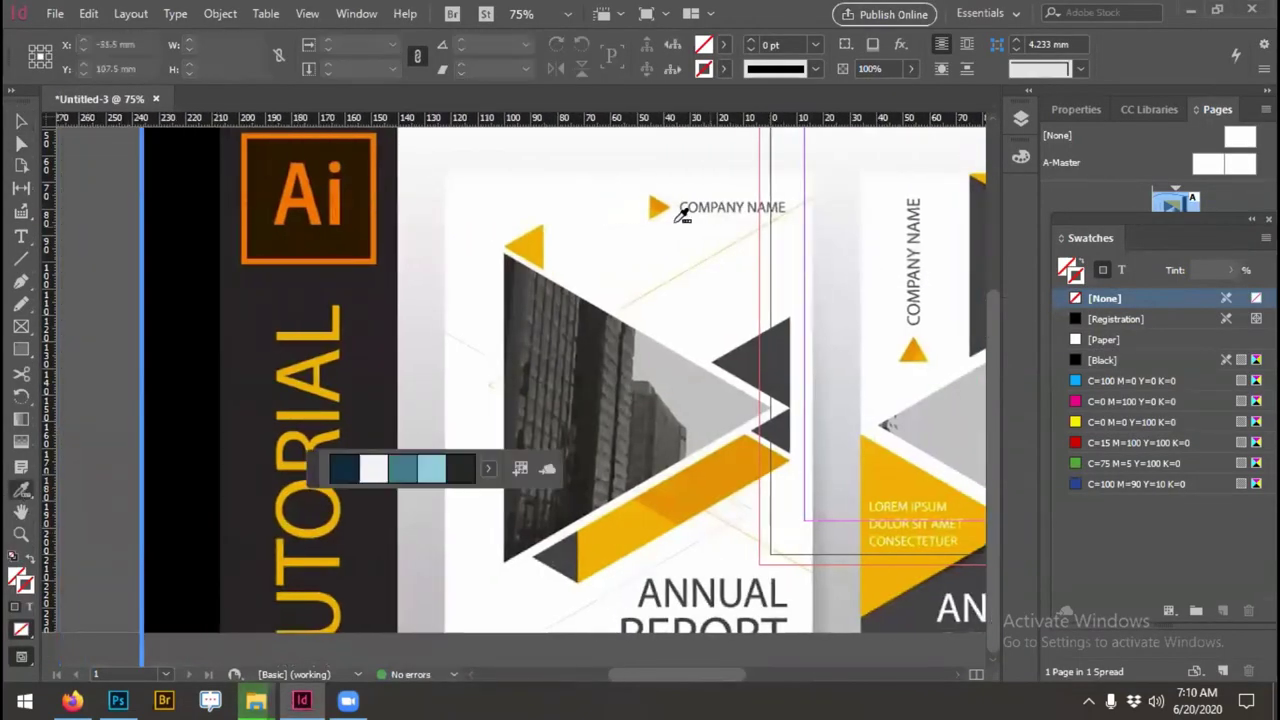
pyautogui.click(388, 420)
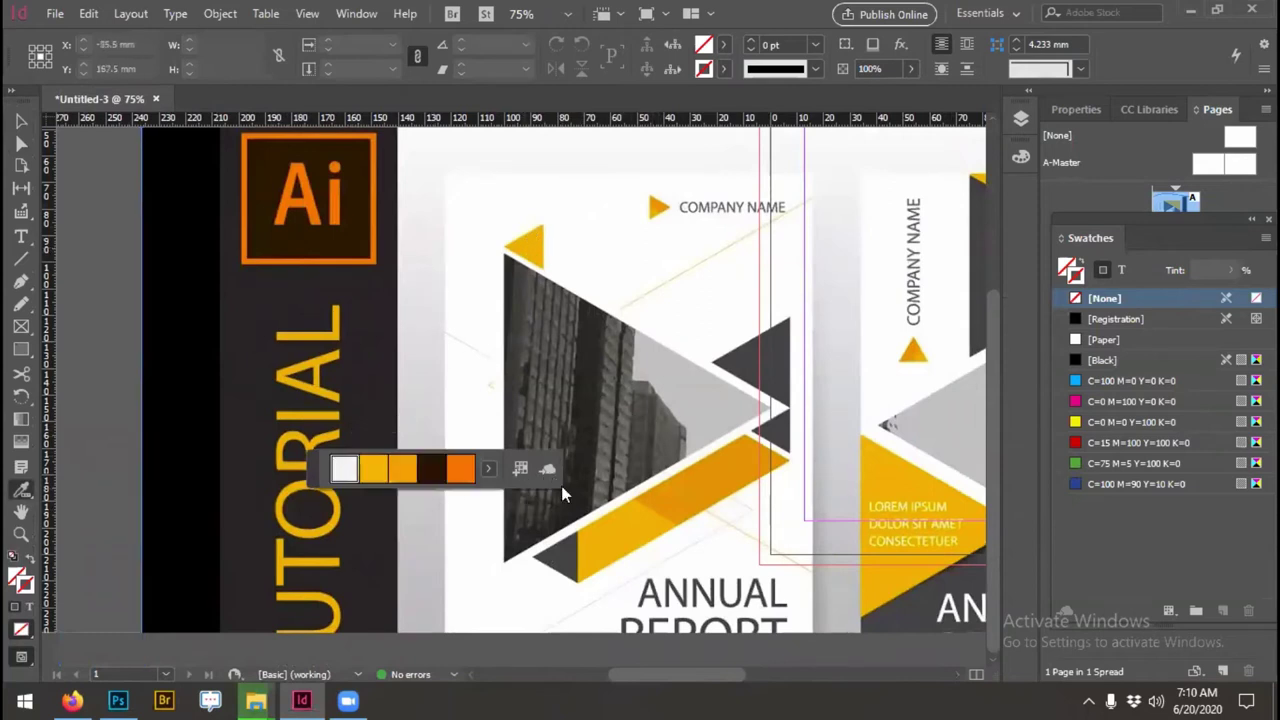
pyautogui.click(520, 470)
pyautogui.click(20, 120)
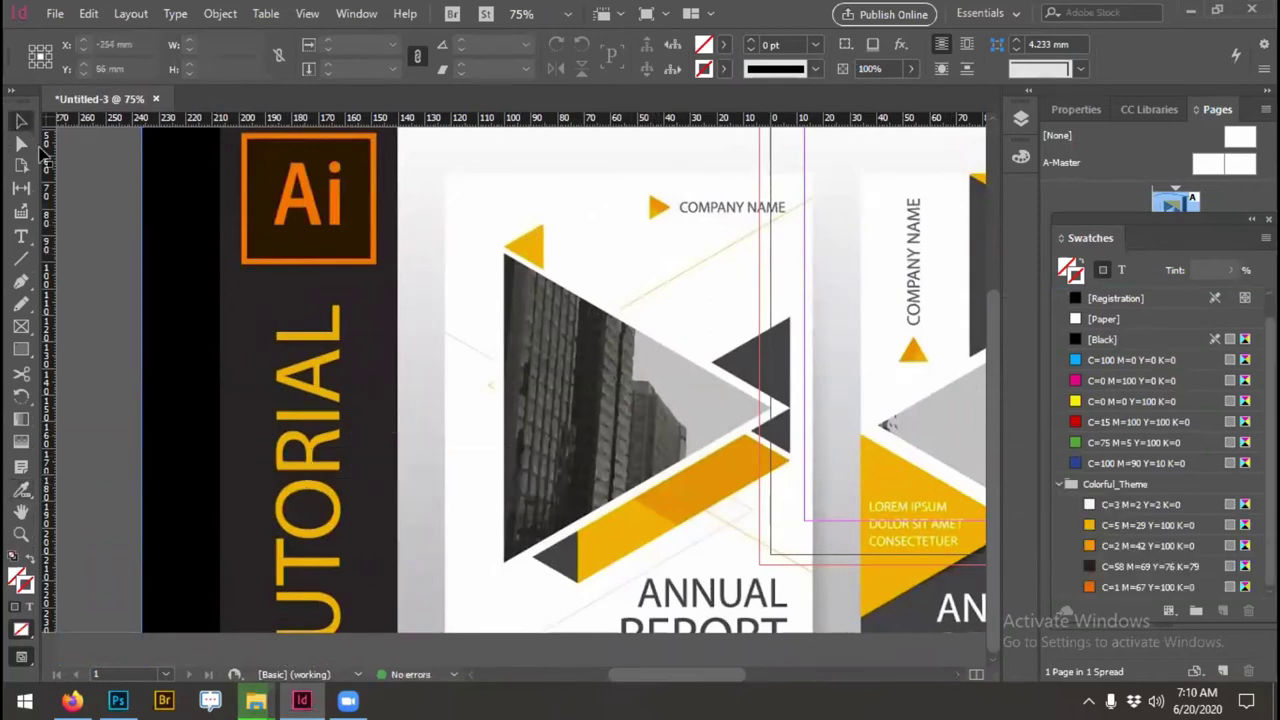
# Step: Fill the top wave with the darker orange theme colour
pyautogui.moveTo(629, 457); pyautogui.dragTo(406, 431)
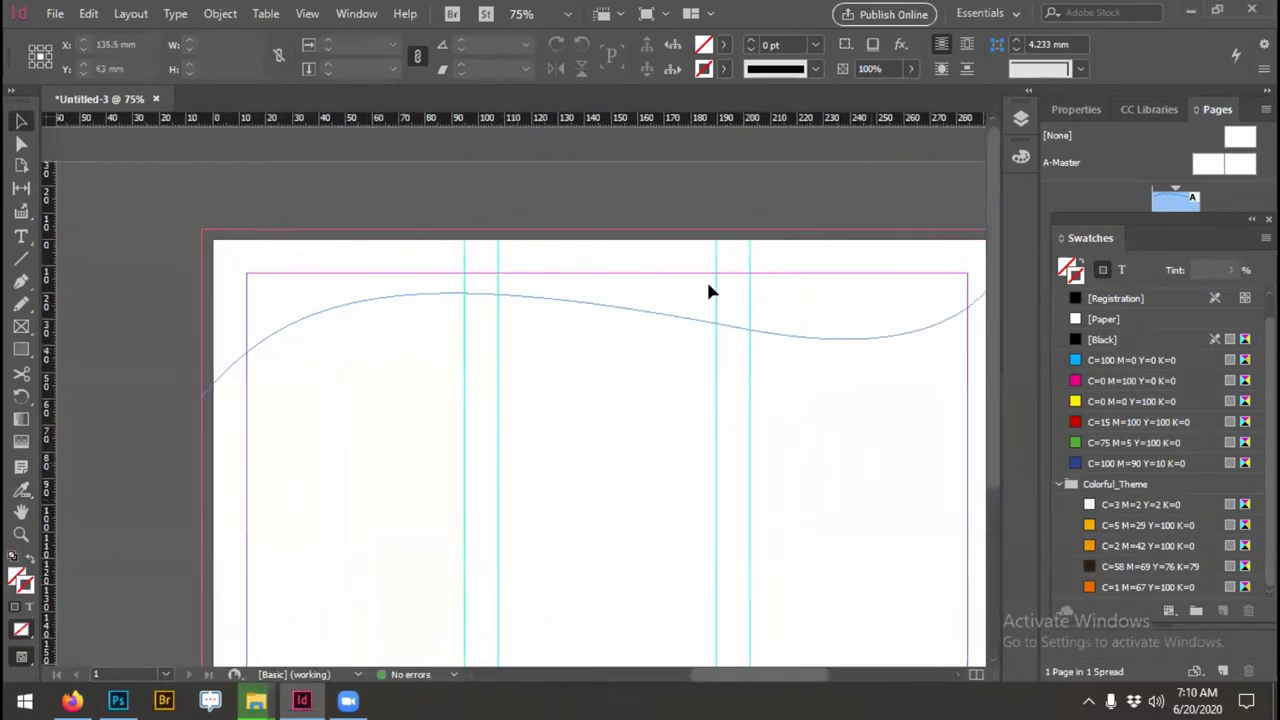
pyautogui.click(706, 278)
pyautogui.click(1130, 588)
pyautogui.scroll(1, 1108, 323)
pyautogui.click(1095, 298)
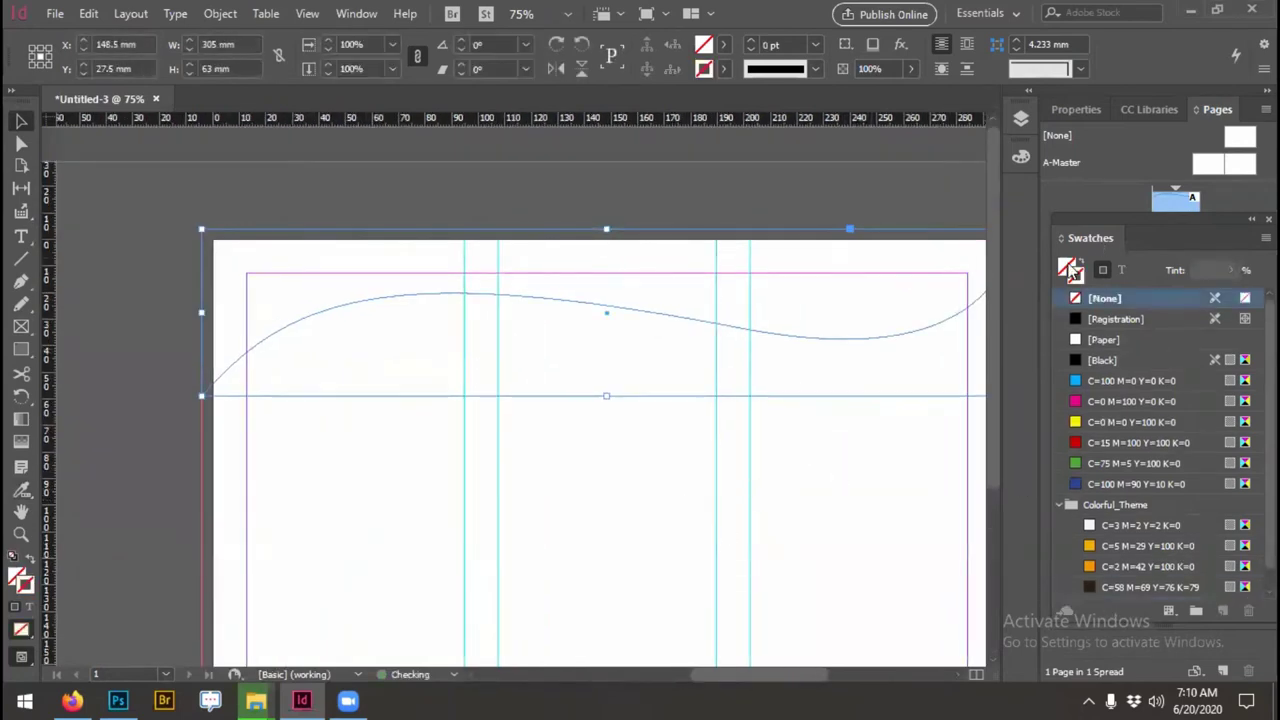
pyautogui.click(1085, 566)
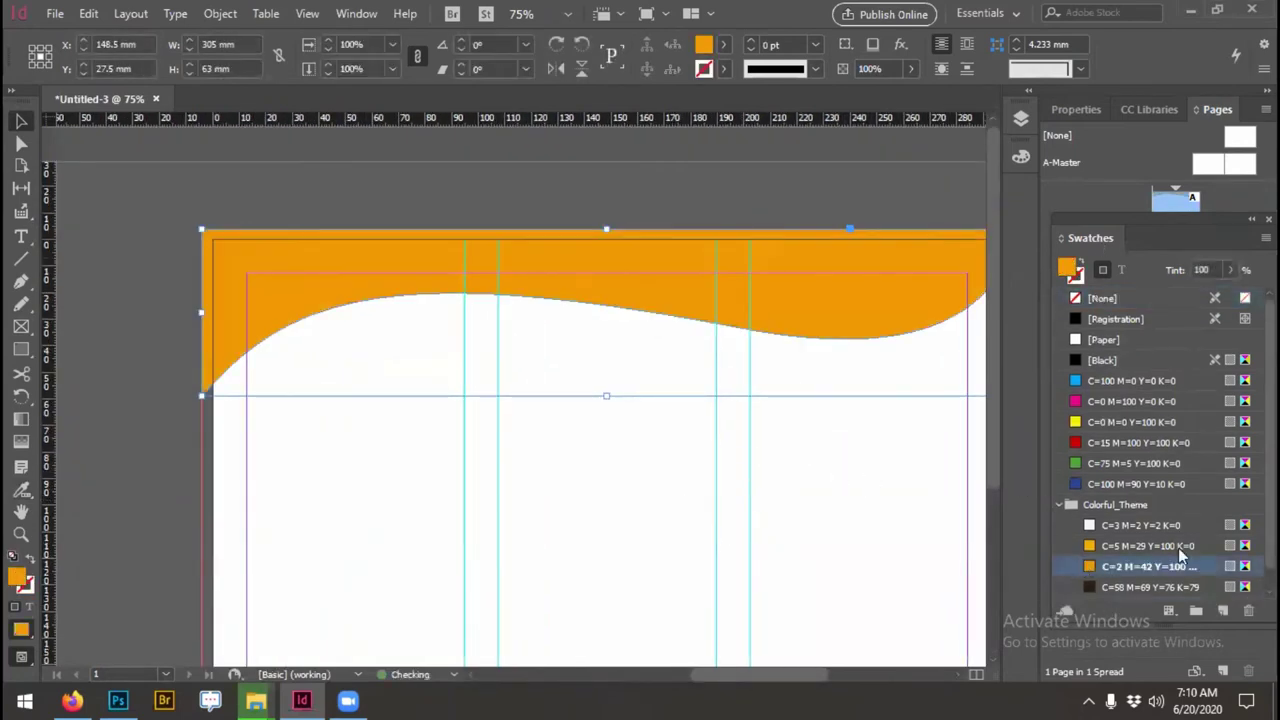
pyautogui.scroll(-1, 1178, 547)
pyautogui.click(1126, 587)
# Step: Preview the orange wave without guides, then reselect it
pyautogui.press('w')
pyautogui.click(621, 434)
pyautogui.scroll(-2, 706, 443)
pyautogui.scroll(1, 669, 380)
pyautogui.click(680, 255)
pyautogui.press('w')
# Step: Duplicate the wave to the page bottom and flip it vertically and horizontally
pyautogui.moveTo(678, 235); pyautogui.dragTo(678, 503)
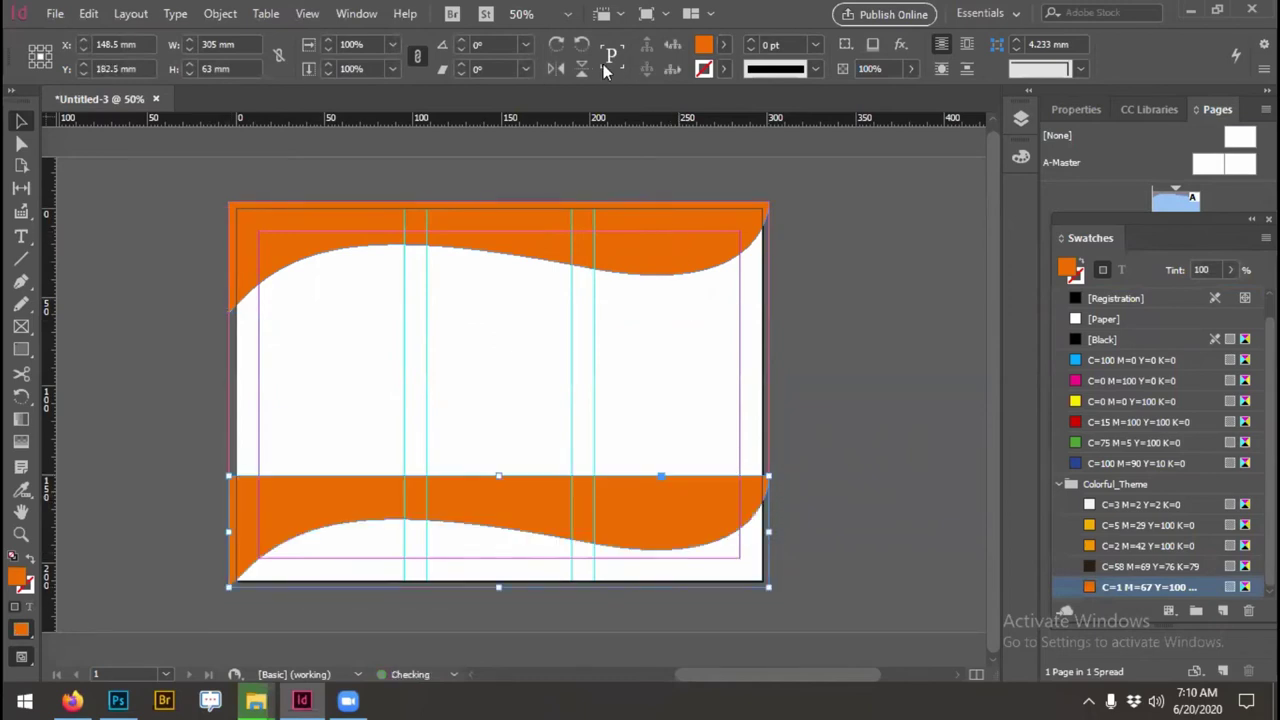
pyautogui.click(580, 70)
pyautogui.press('w')
pyautogui.press('w')
pyautogui.press('w')
pyautogui.click(558, 70)
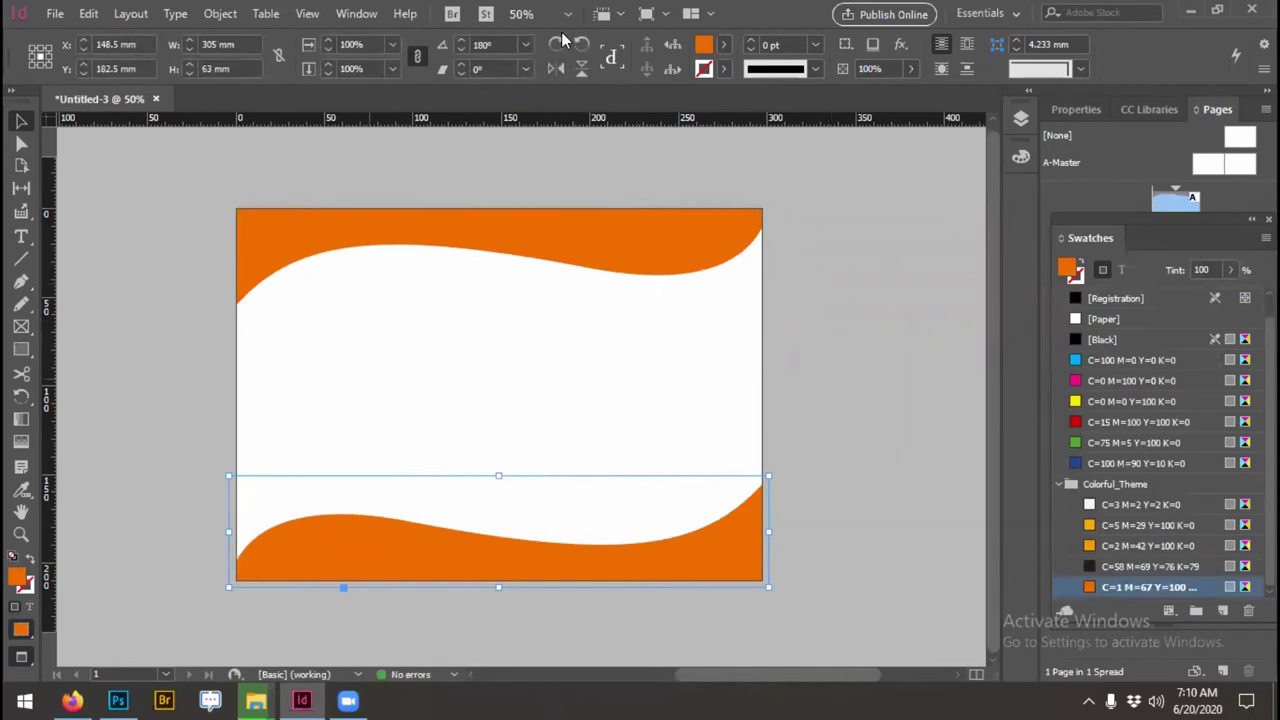
pyautogui.click(792, 321)
pyautogui.press('w')
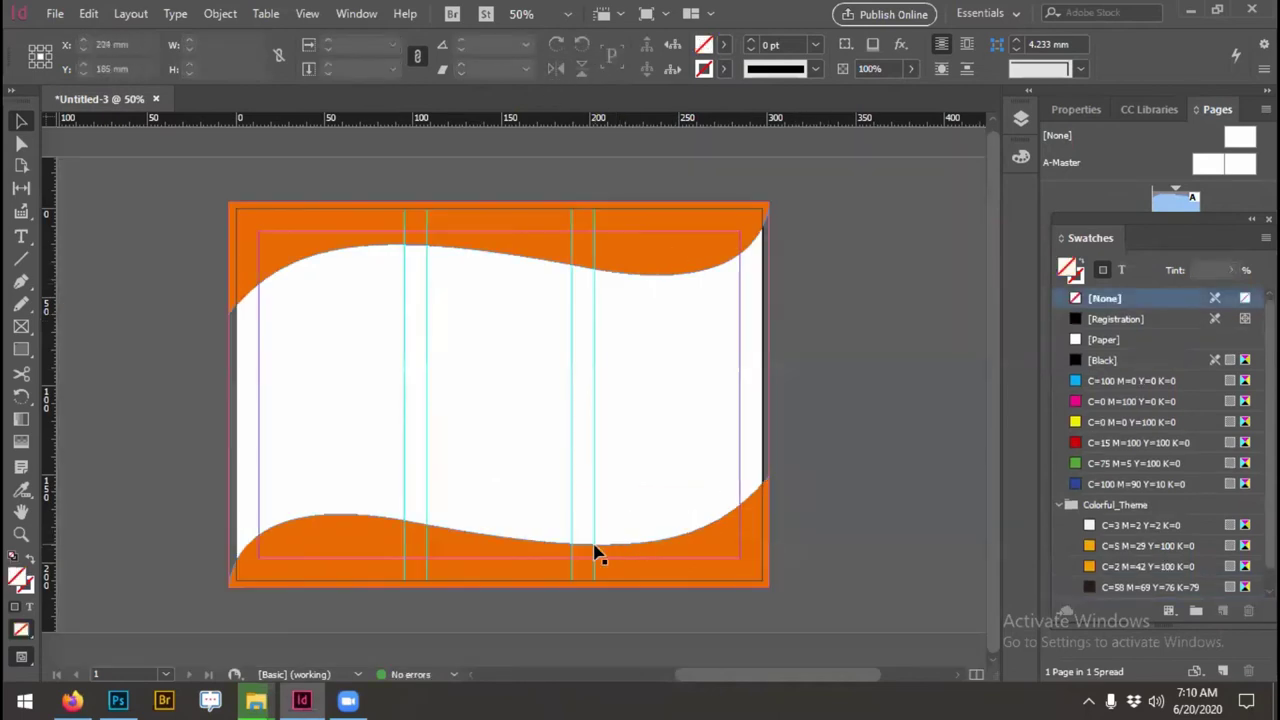
pyautogui.click(475, 536)
# Step: Shorten both orange waves by dragging their frame edges
pyautogui.press('w')
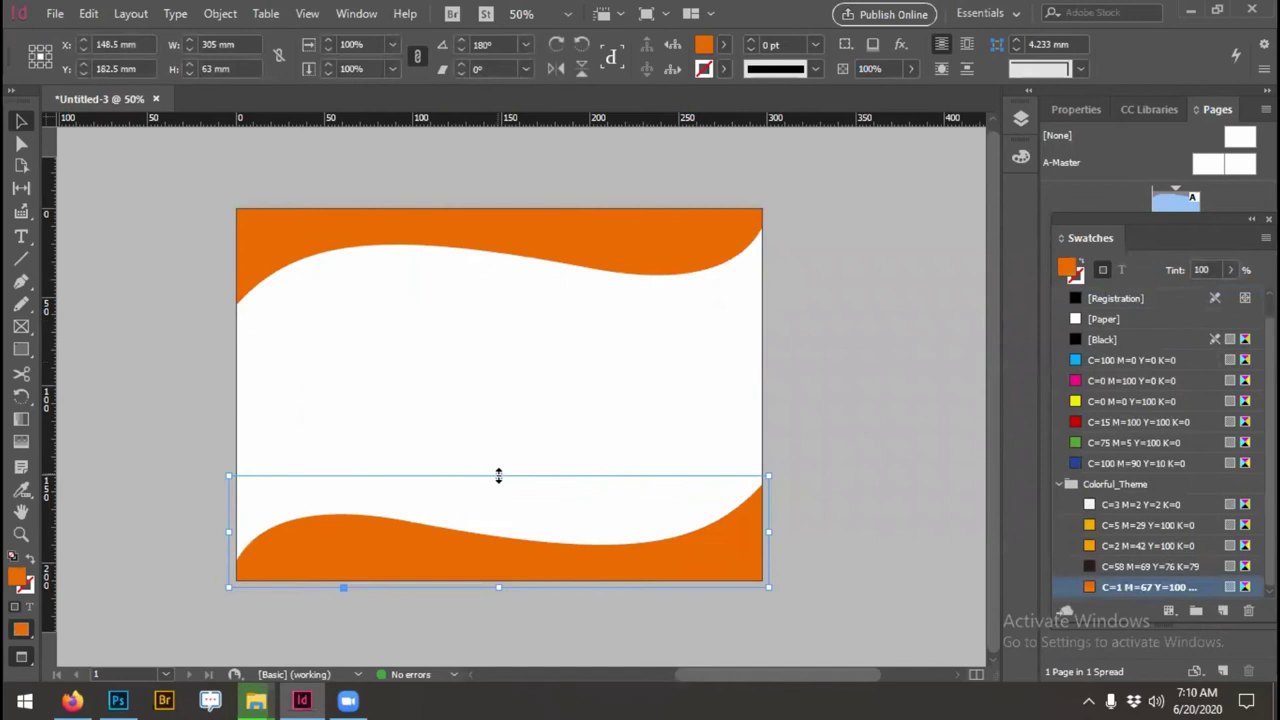
pyautogui.moveTo(498, 475); pyautogui.dragTo(498, 518)
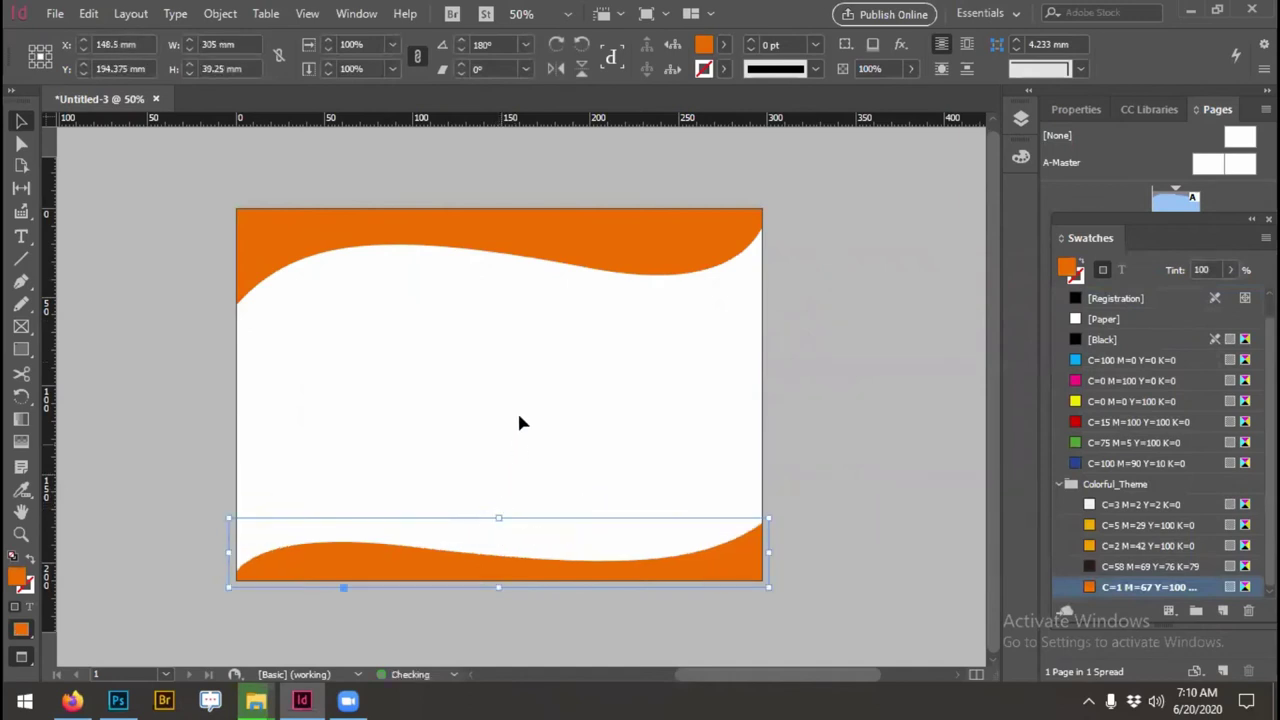
pyautogui.click(545, 238)
pyautogui.moveTo(498, 312); pyautogui.dragTo(497, 297)
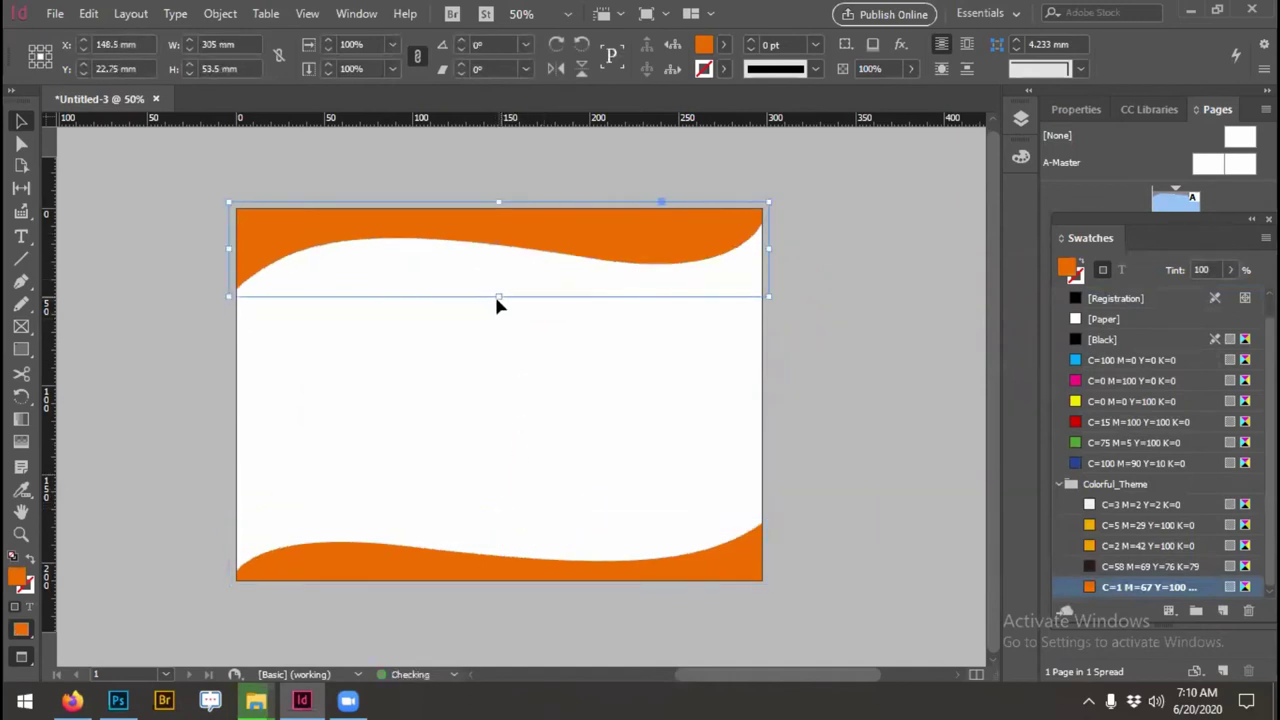
pyautogui.click(435, 462)
pyautogui.click(480, 560)
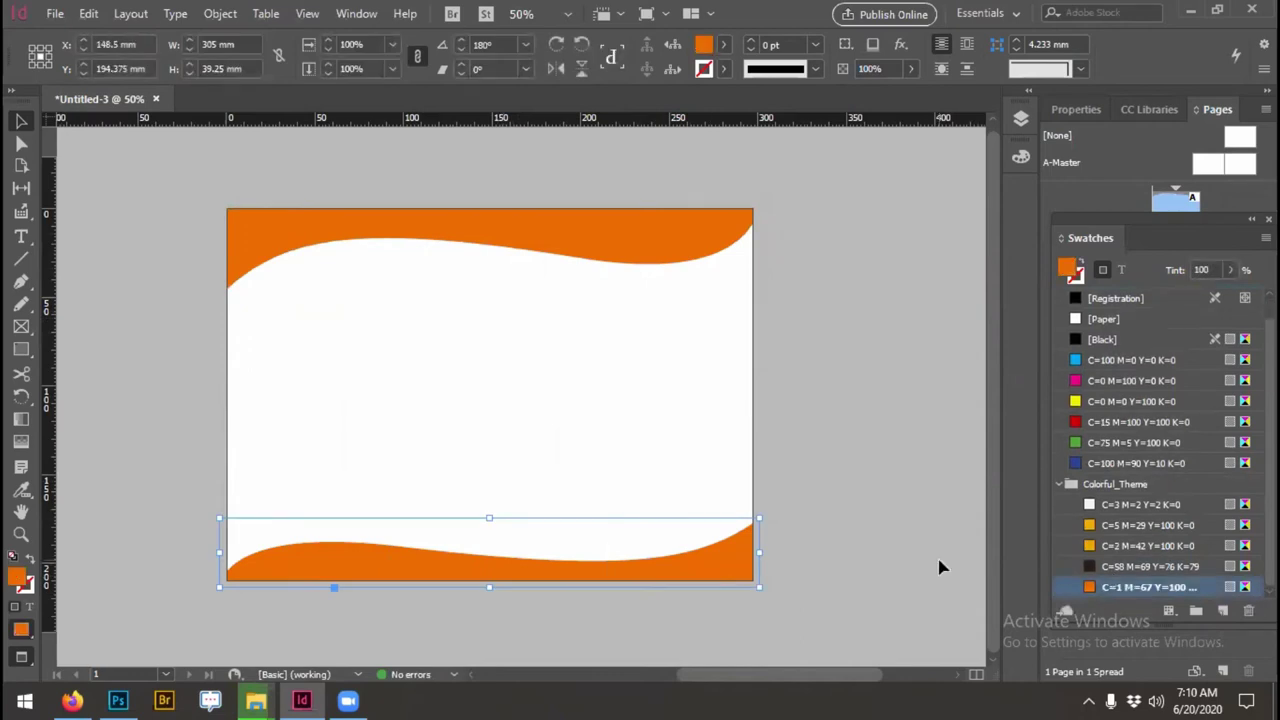
# Step: Nudge both waves and stroke each with the dark brown C=58 M=69 Y=76 K=79 swatch
pyautogui.hotkey('shift', 'Up')
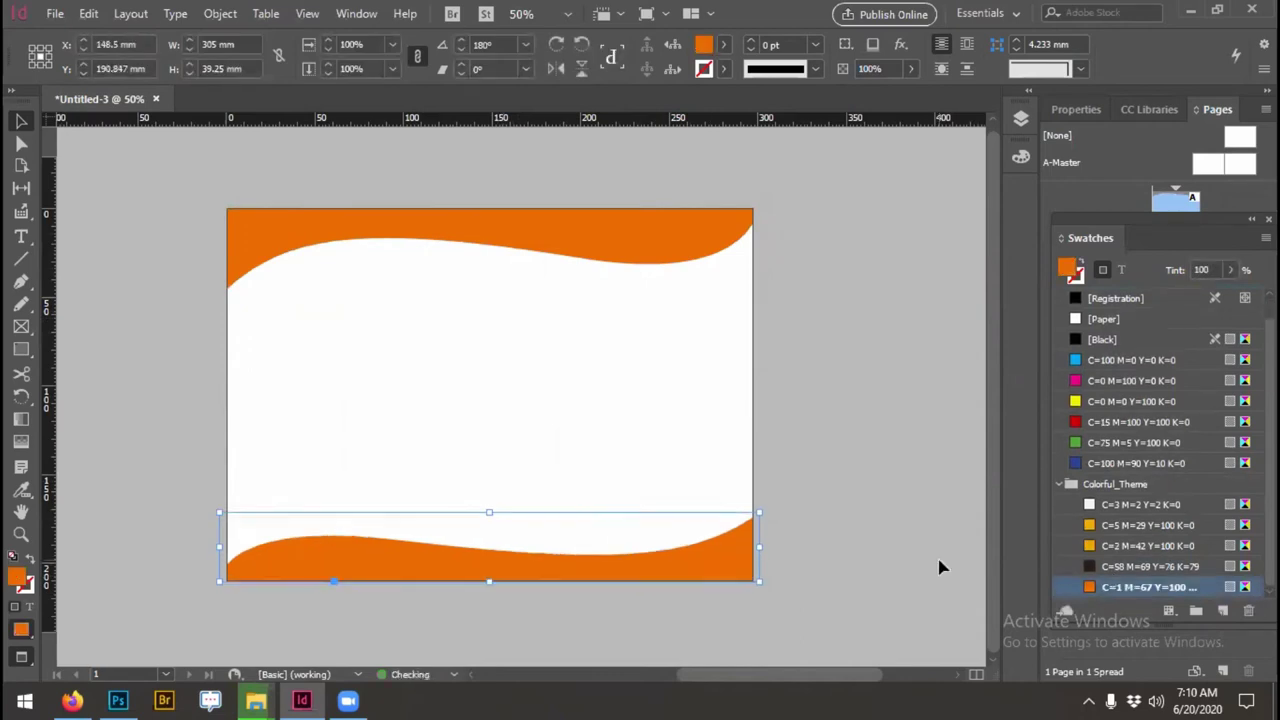
pyautogui.click(1176, 566)
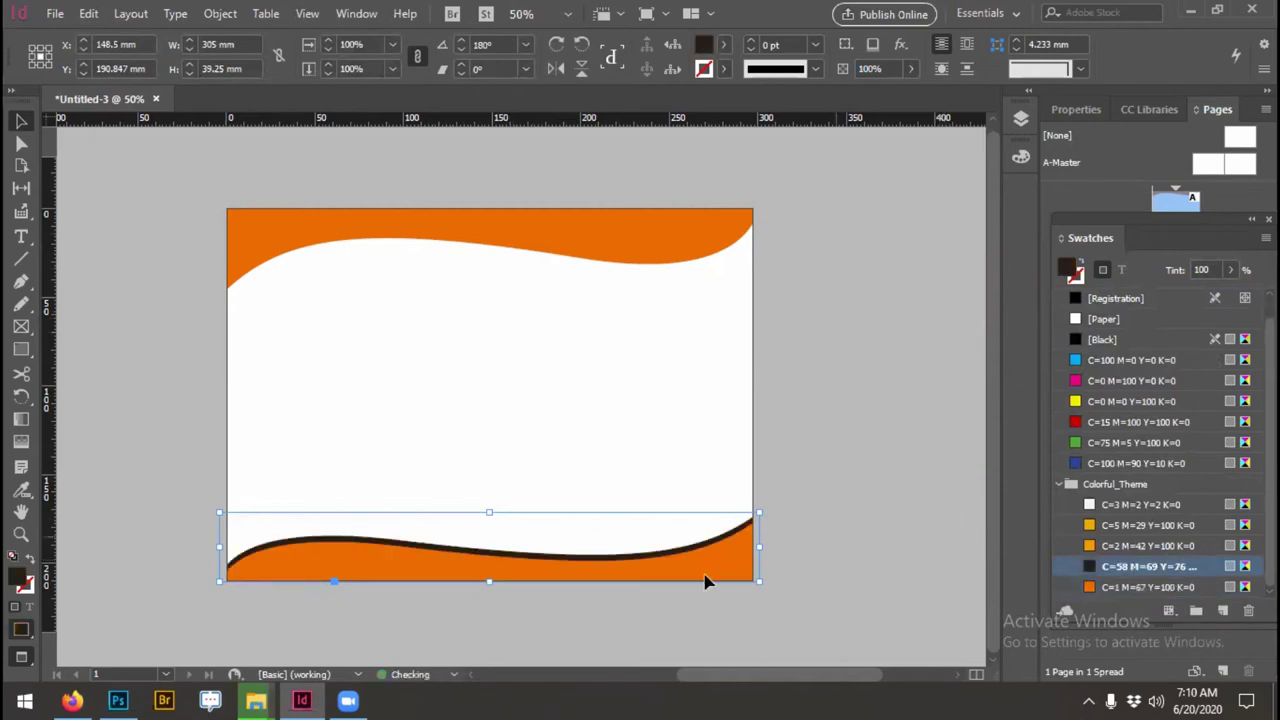
pyautogui.click(799, 519)
pyautogui.click(586, 255)
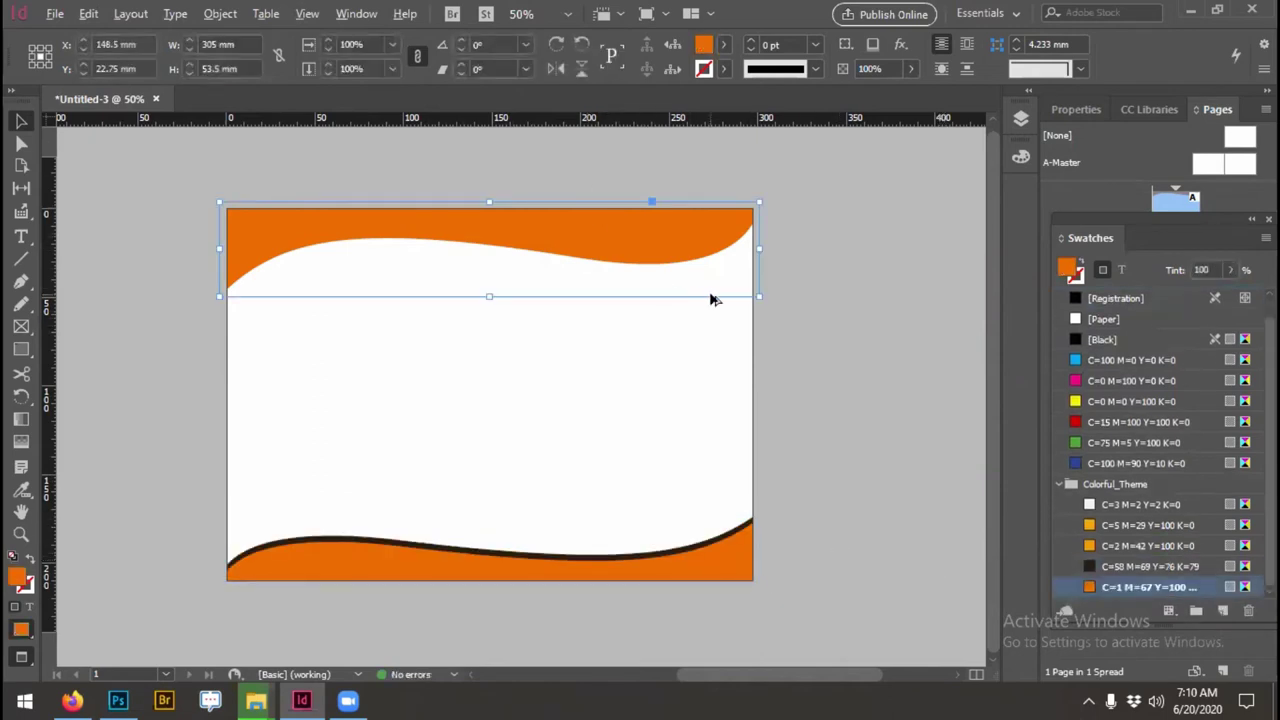
pyautogui.hotkey('shift', 'Down')
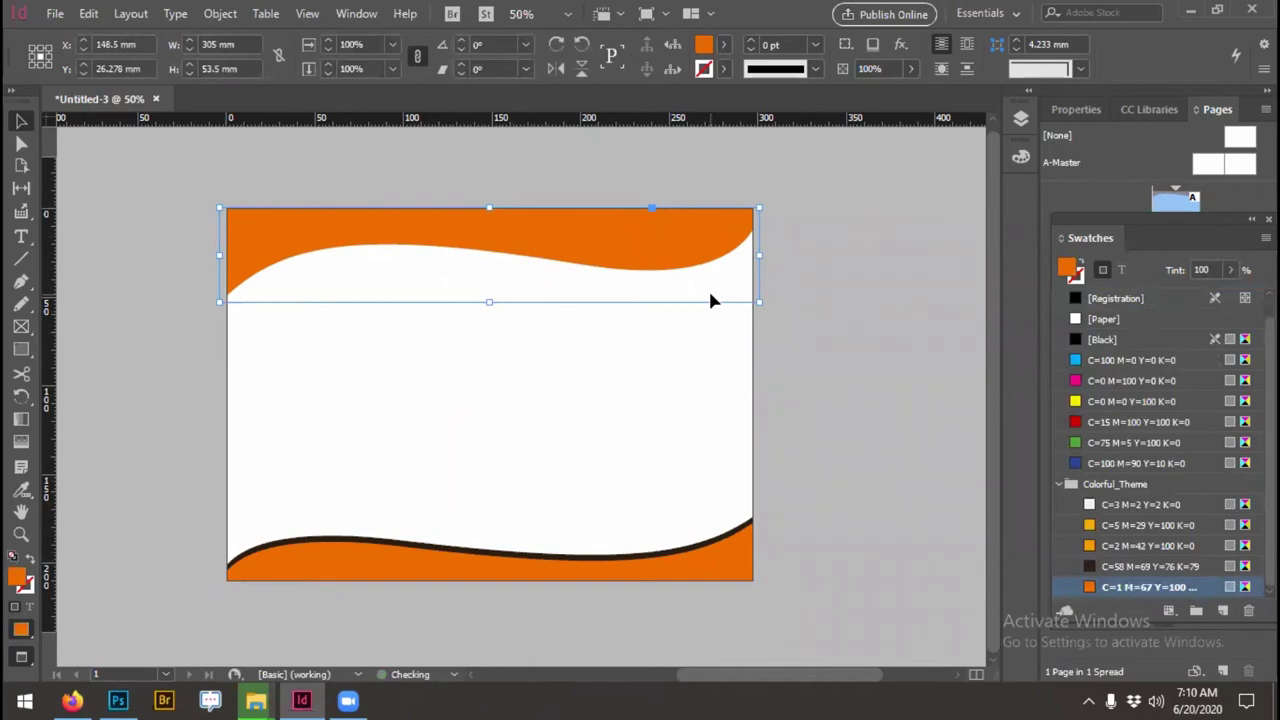
pyautogui.click(1112, 566)
pyautogui.click(822, 428)
# Step: Preview the leaflet full-screen in presentation mode
pyautogui.hotkey('shift', 'w')
pyautogui.press('Escape')
pyautogui.scroll(2, 460, 359)
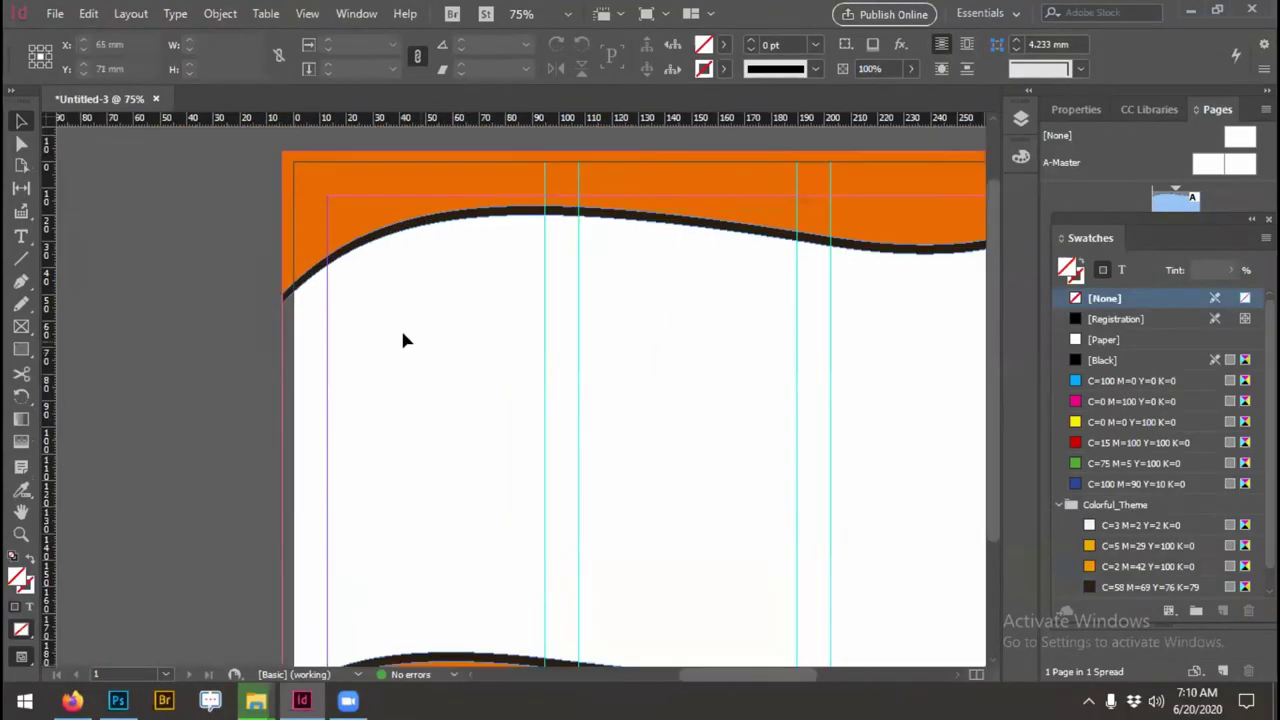
# Step: Draw an empty rectangle image frame near the page's top-left
pyautogui.press('m')
pyautogui.moveTo(331, 205)
pyautogui.mouseDown()
pyautogui.moveTo(528, 321)
pyautogui.moveTo(547, 348)
pyautogui.mouseUp()
pyautogui.press('v')
# Step: Drag the _020 dog photo from Temp > New folder in File Explorer into the frame
pyautogui.hotkey('alt', 'Tab')
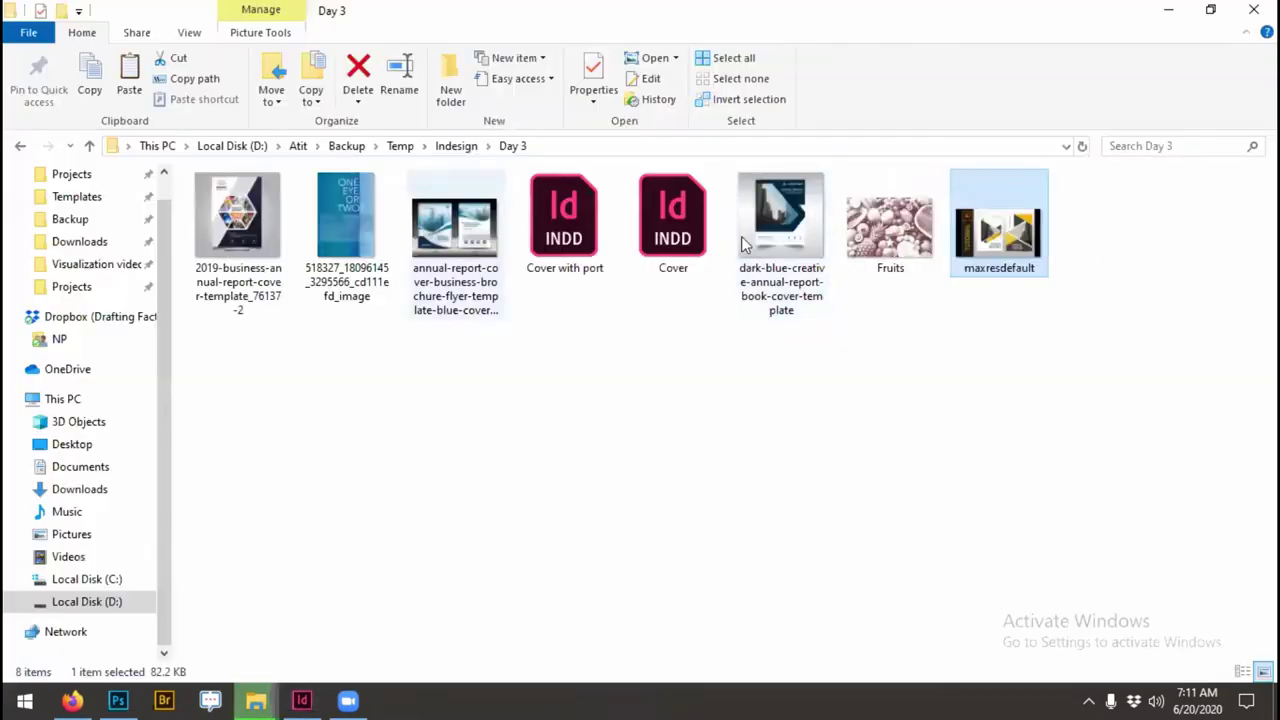
pyautogui.click(89, 146)
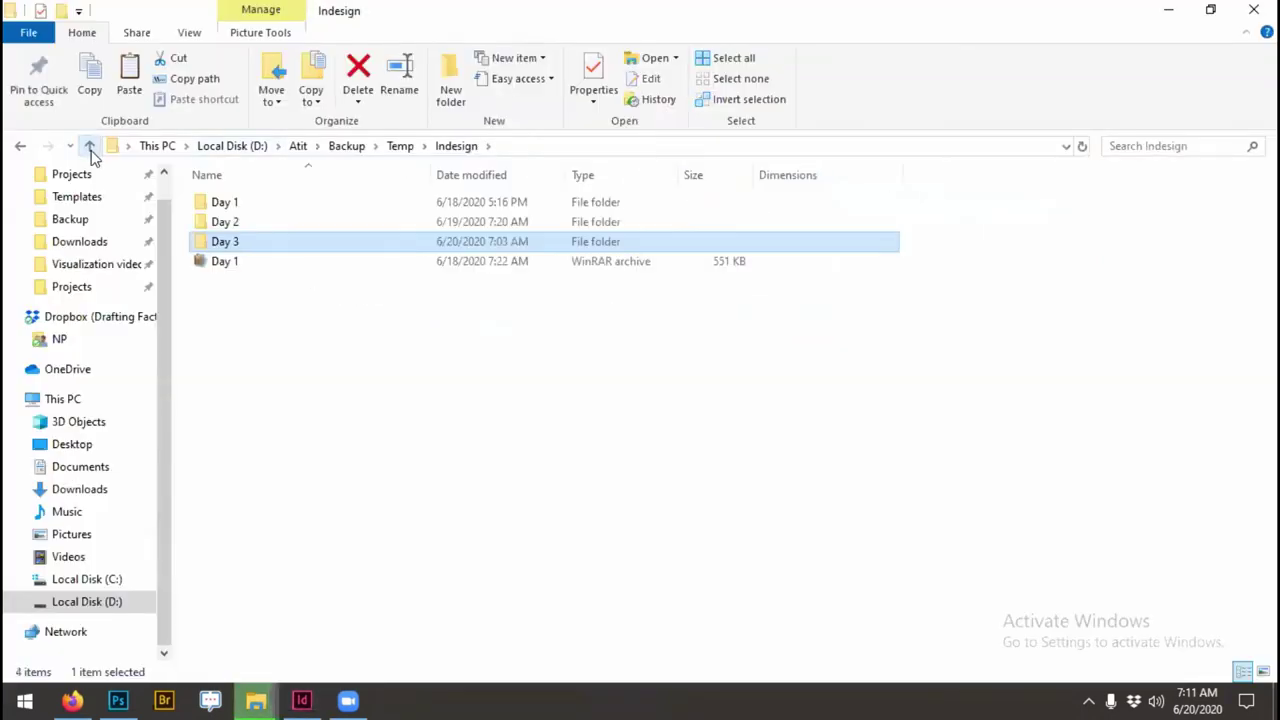
pyautogui.doubleClick(205, 222)
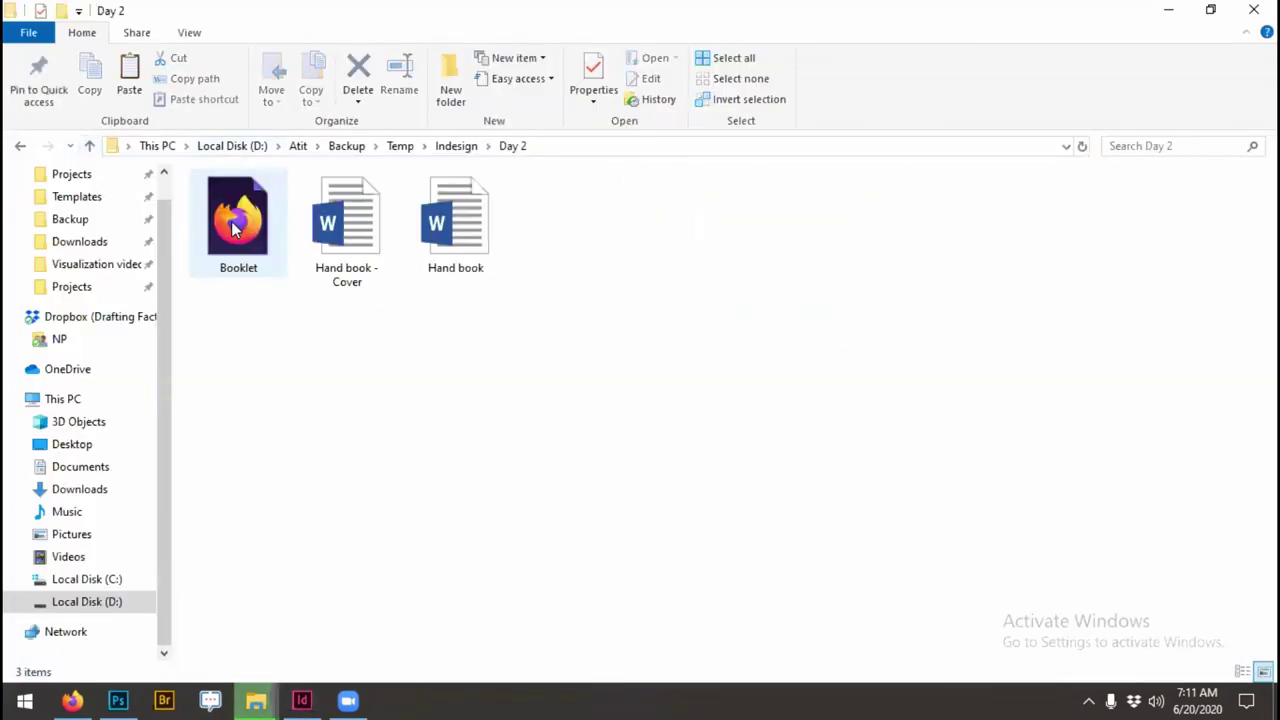
pyautogui.hotkey('alt', 'Left')
pyautogui.hotkey('alt', 'Left')
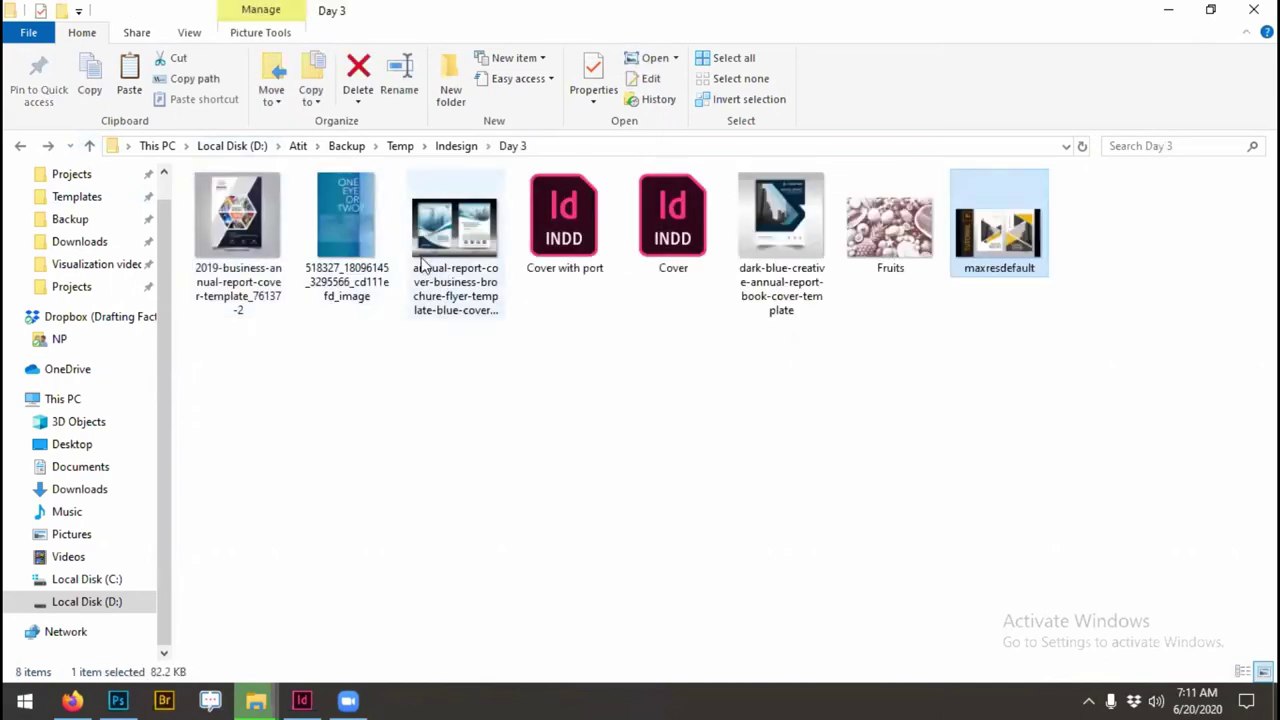
pyautogui.hotkey('alt', 'Up')
pyautogui.hotkey('alt', 'Up')
pyautogui.click(462, 258)
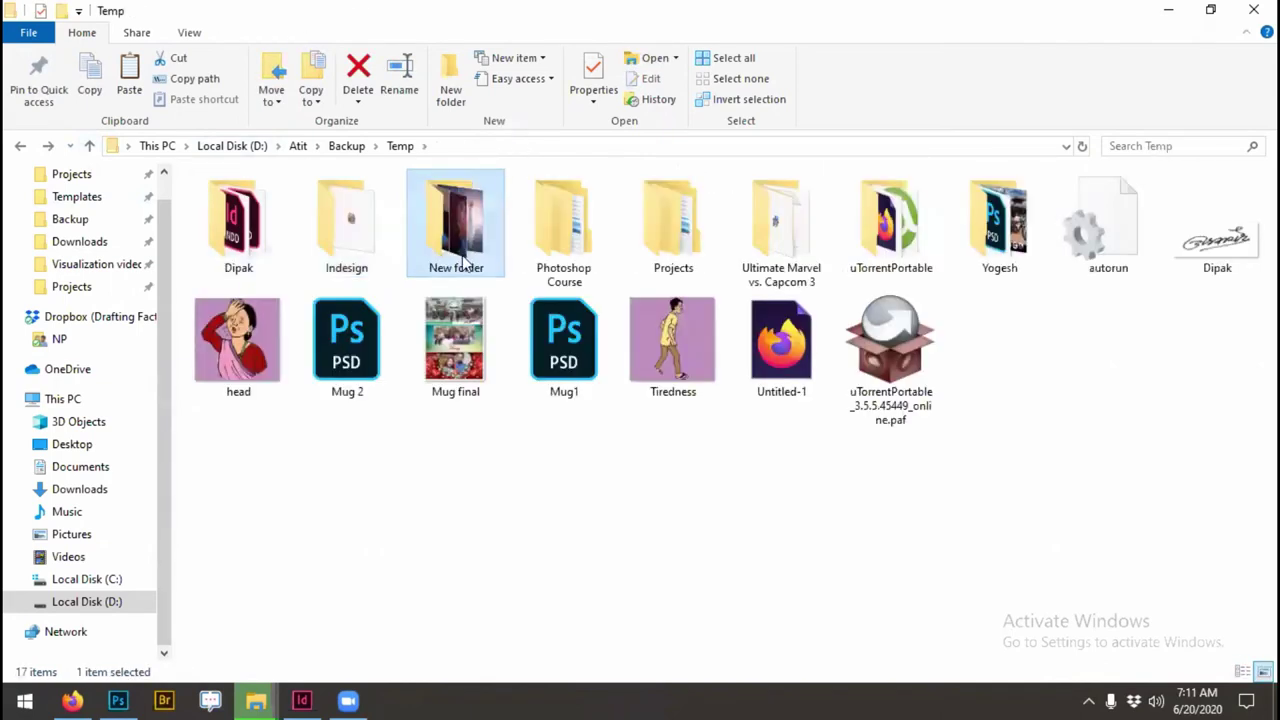
pyautogui.doubleClick(462, 258)
pyautogui.click(357, 206)
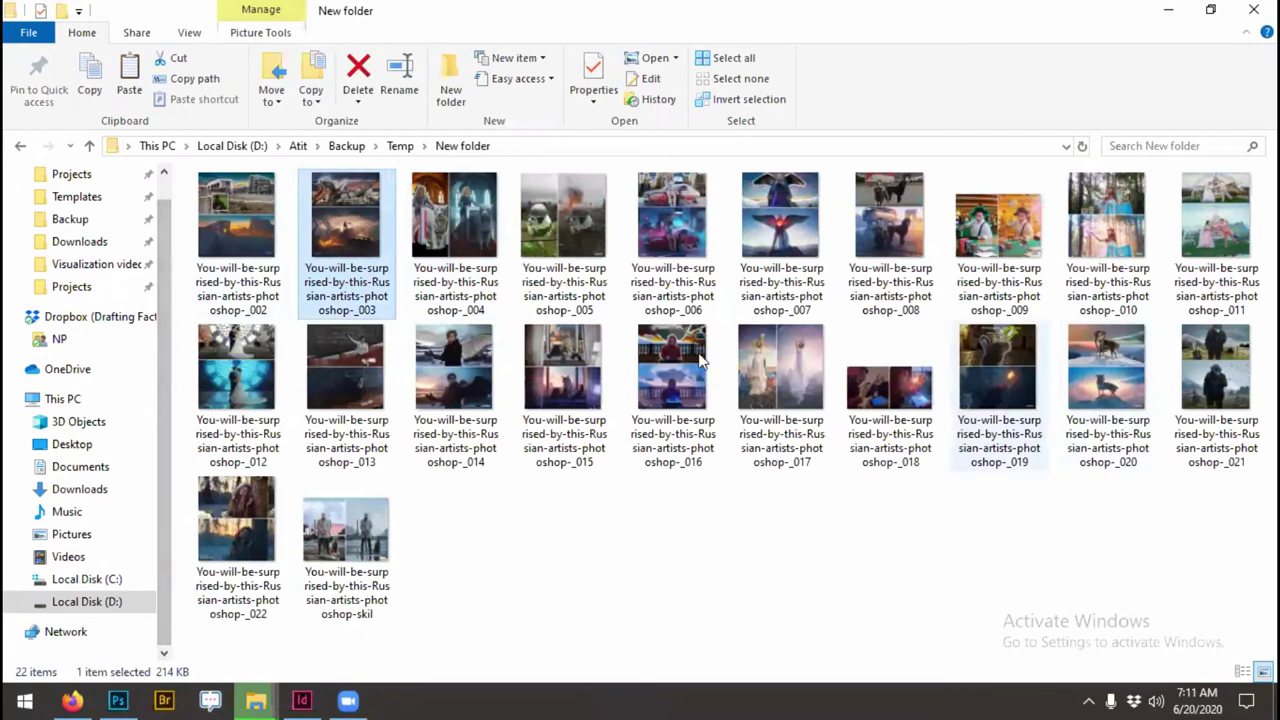
pyautogui.moveTo(1081, 377)
pyautogui.mouseDown()
pyautogui.moveTo(300, 312)
pyautogui.moveTo(418, 322)
pyautogui.mouseUp()
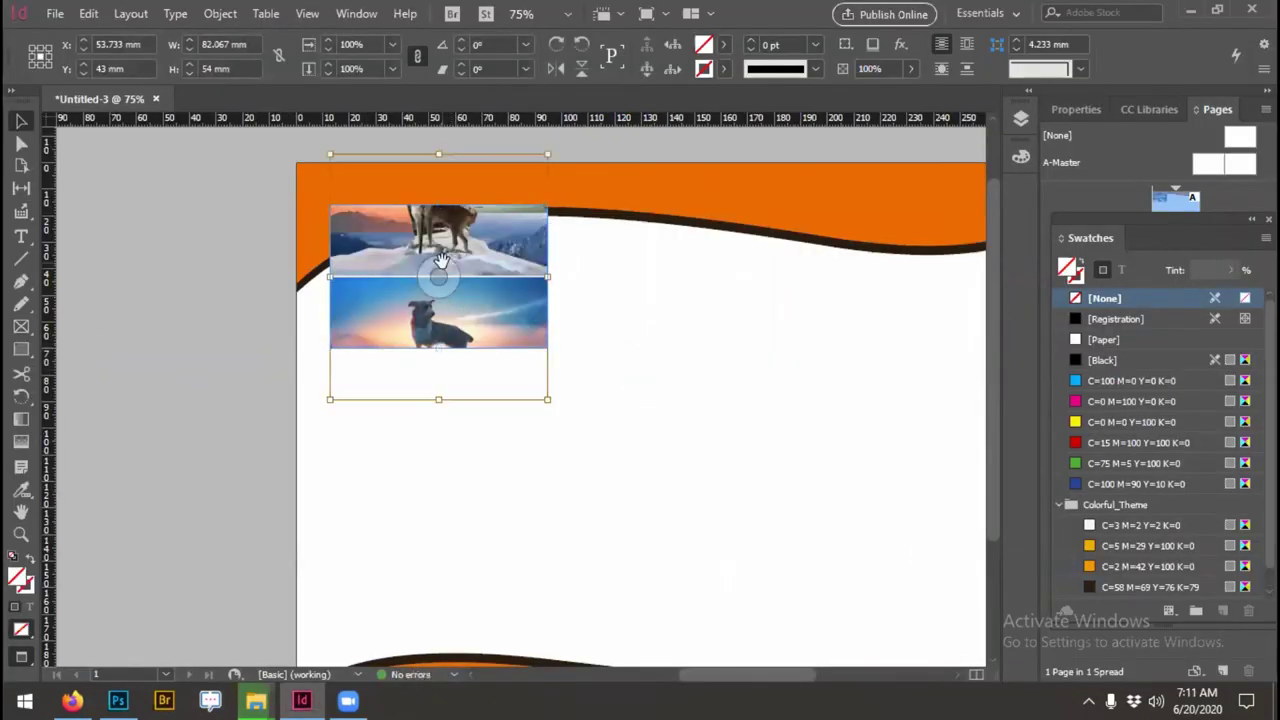
# Step: Shift the photo up and enlarge it inside its frame so the dog shows
pyautogui.moveTo(436, 303); pyautogui.dragTo(436, 297)
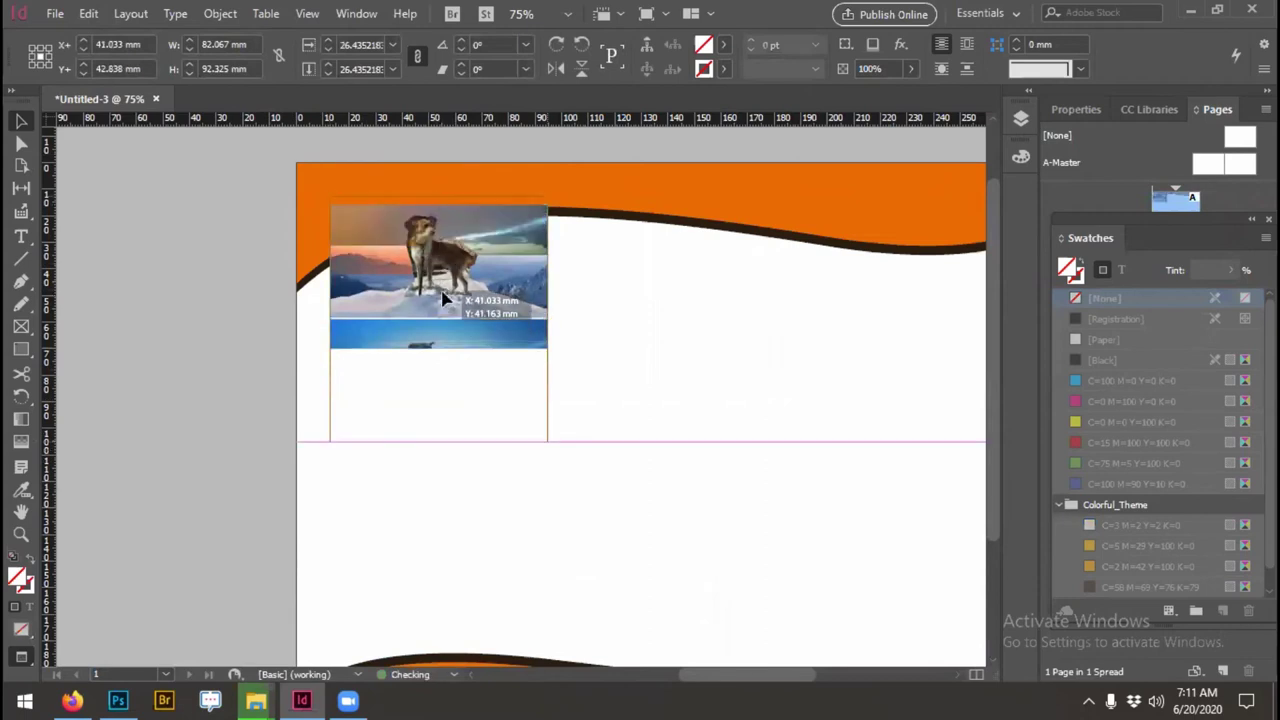
pyautogui.moveTo(444, 355); pyautogui.dragTo(444, 252)
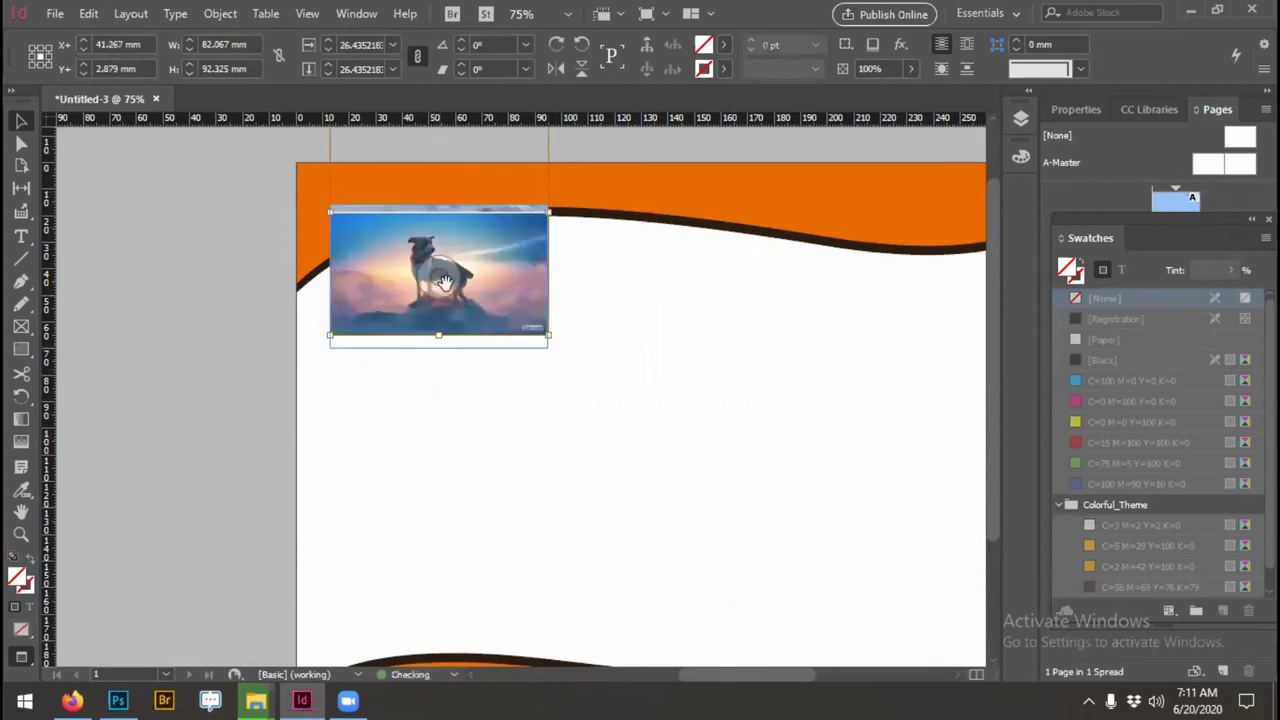
pyautogui.moveTo(438, 337); pyautogui.dragTo(462, 368)
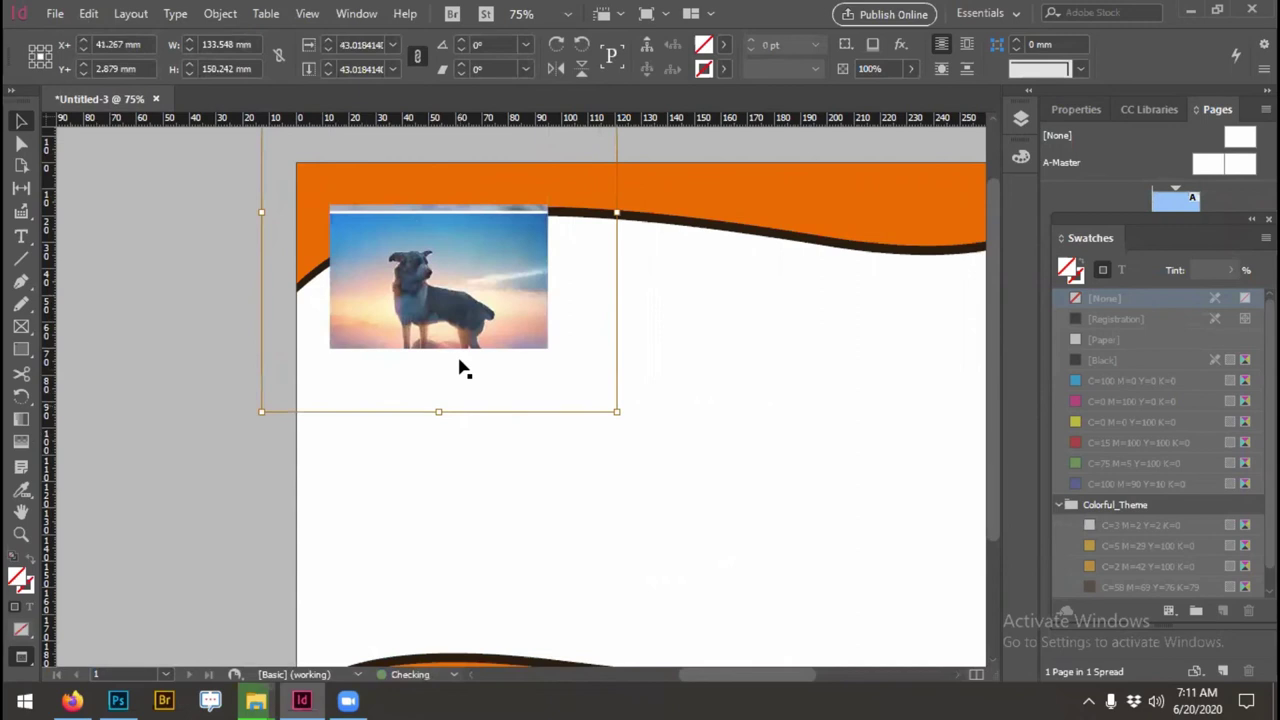
pyautogui.click(491, 414)
# Step: Move the dog photo frame lower, just below the orange wave
pyautogui.press('w')
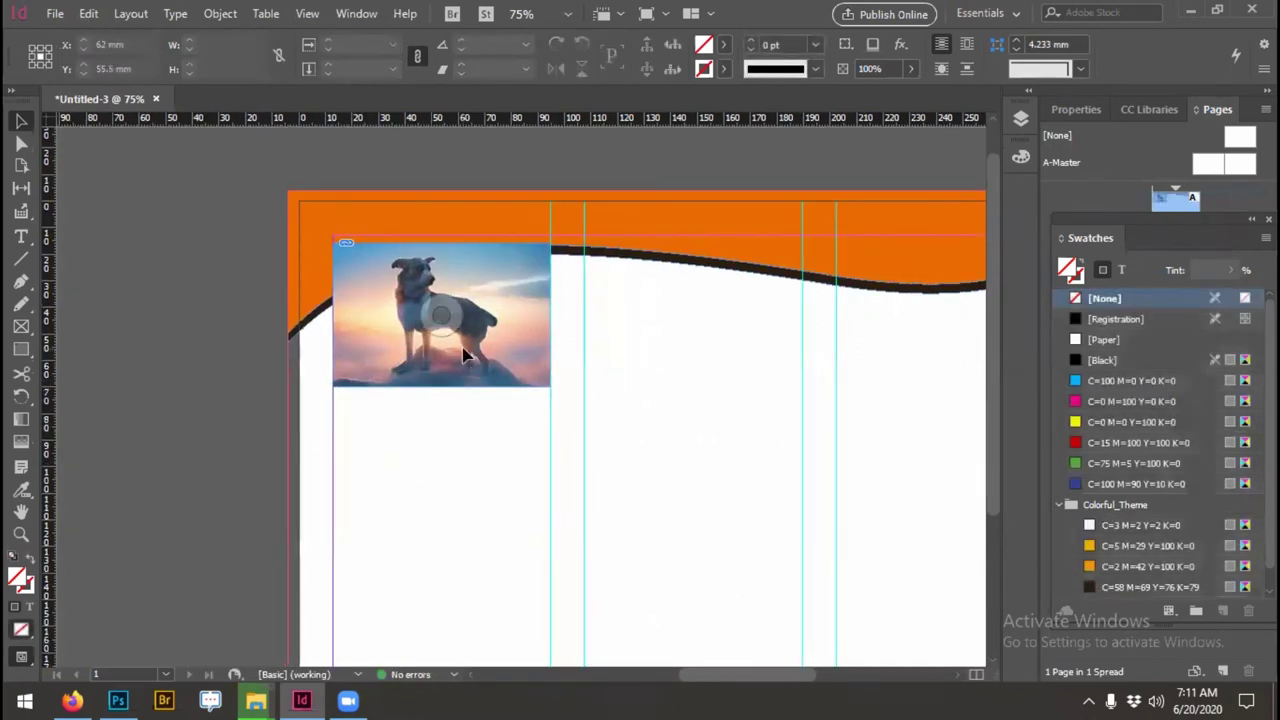
pyautogui.scroll(1, 417, 391)
pyautogui.click(491, 398)
pyautogui.moveTo(491, 399); pyautogui.dragTo(491, 399)
pyautogui.click(637, 418)
pyautogui.press('w')
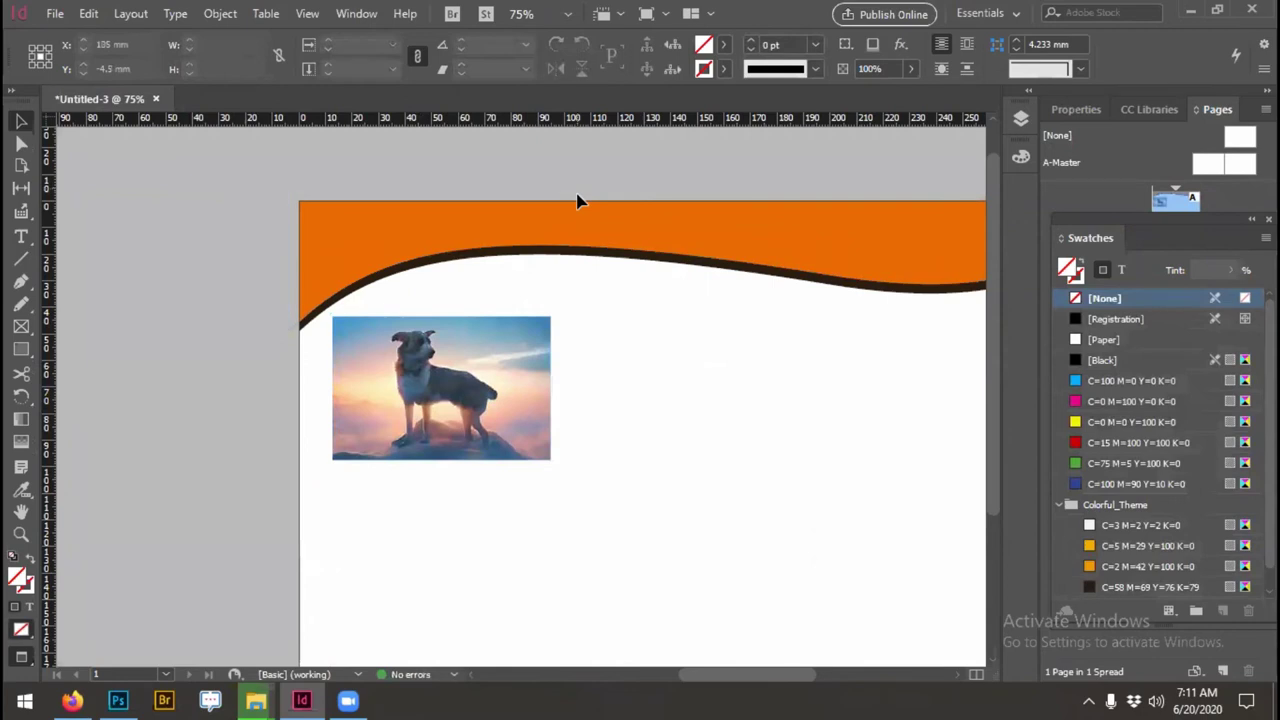
# Step: Set all corners of the dog photo frame to Rounded via Corner Options
pyautogui.press('Tab')
pyautogui.click(220, 14)
pyautogui.click(477, 400)
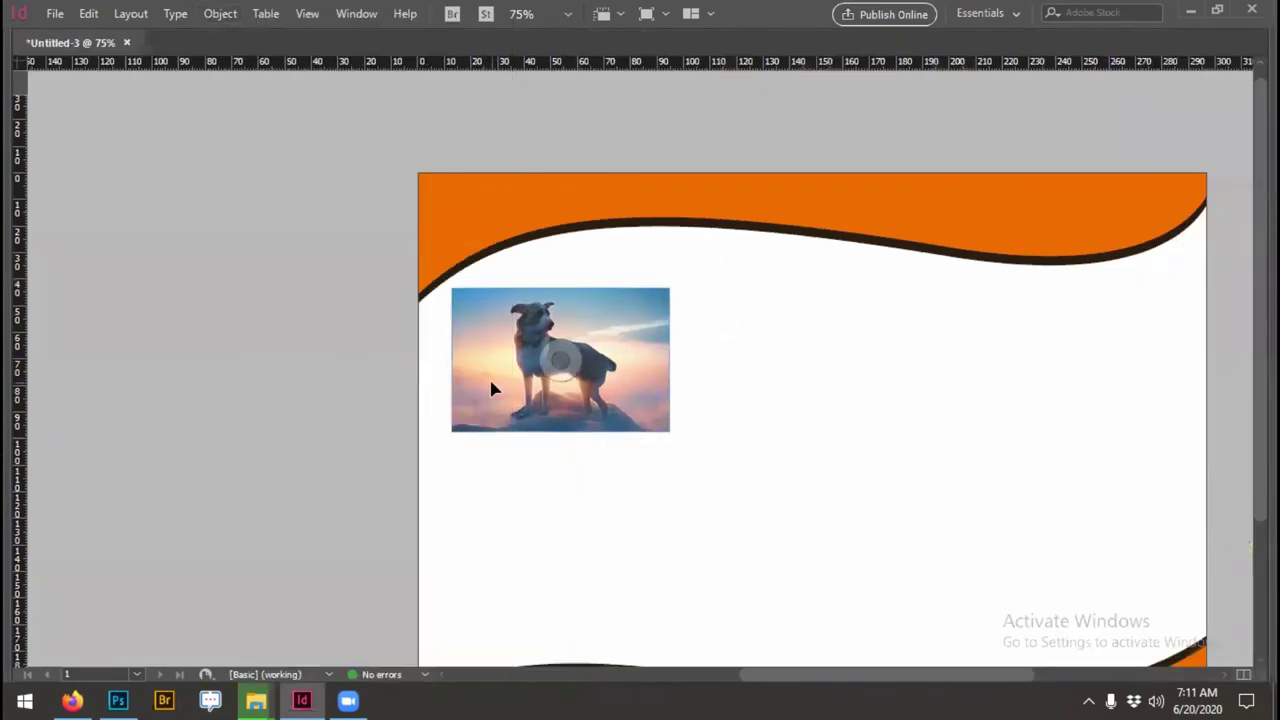
pyautogui.click(215, 12)
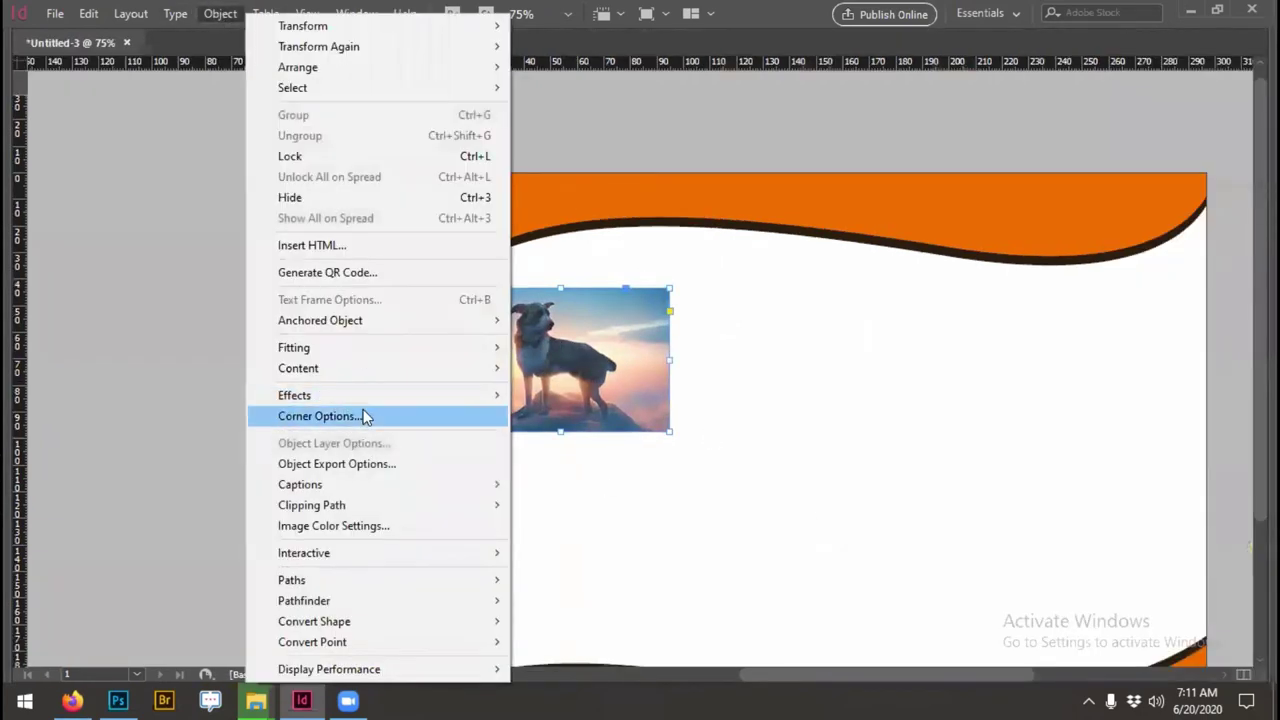
pyautogui.click(363, 414)
pyautogui.click(976, 480)
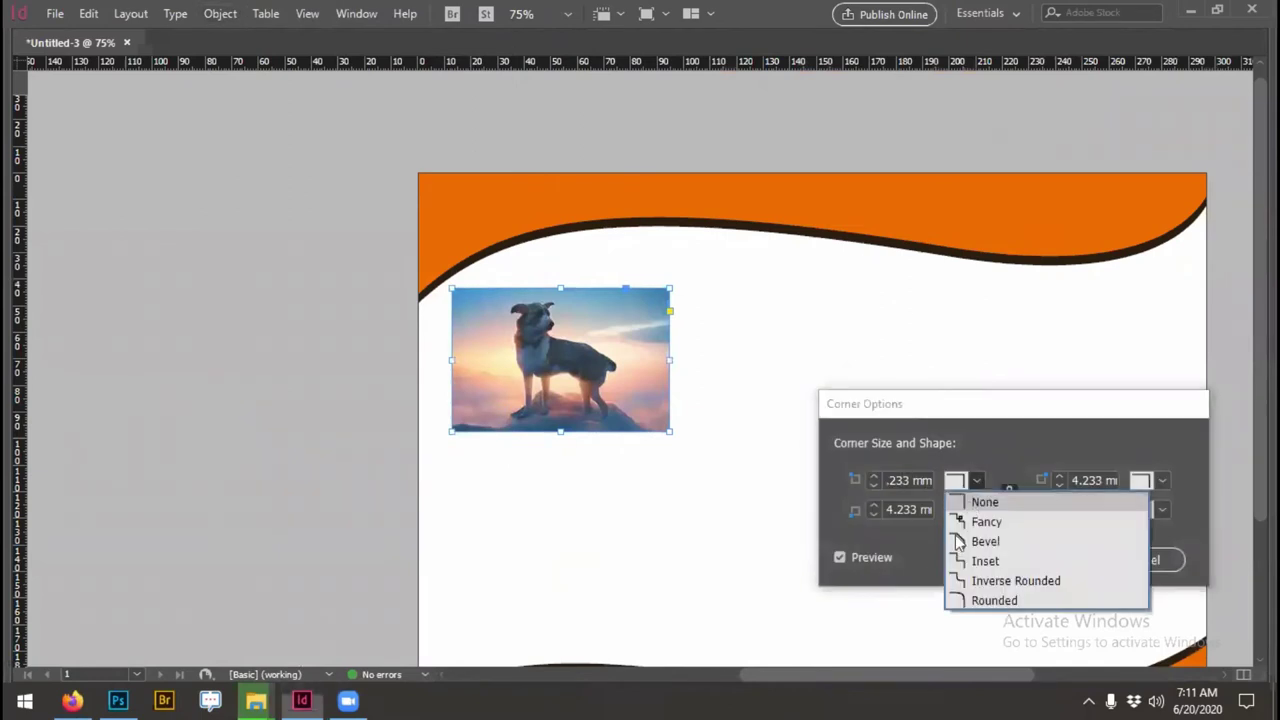
pyautogui.click(985, 600)
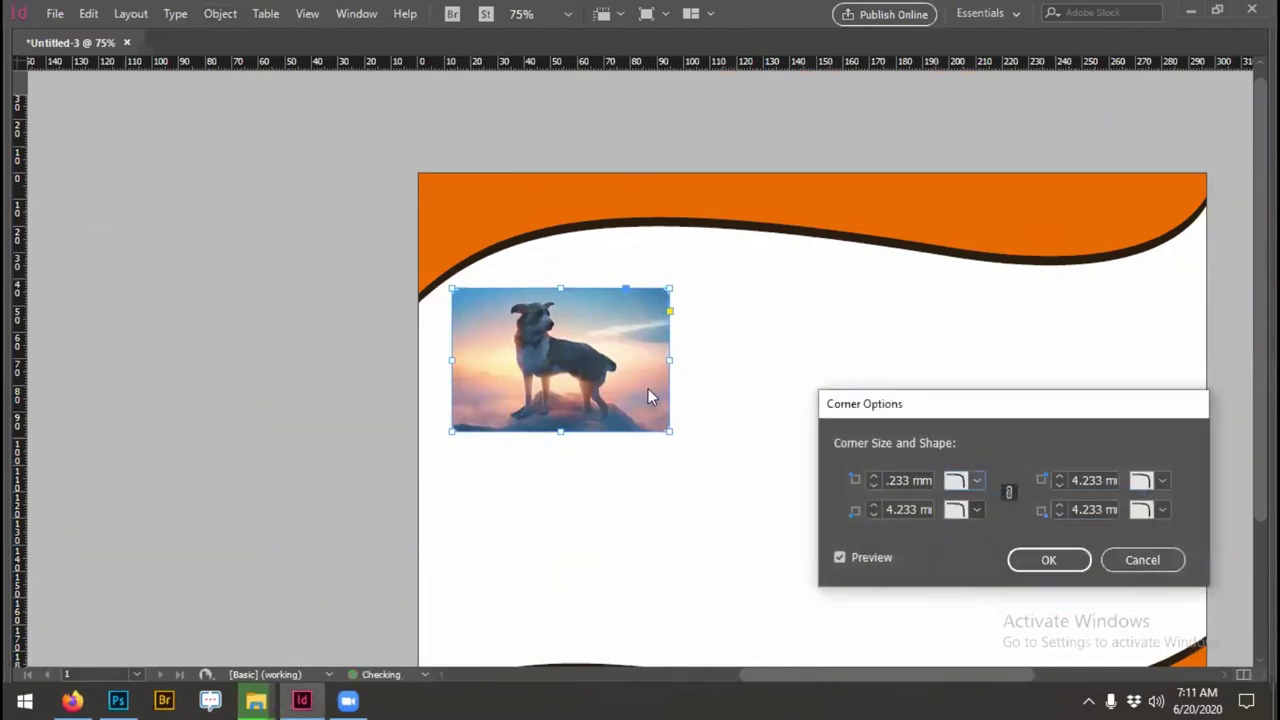
pyautogui.click(1050, 560)
# Step: Give the photo a 1 pt stroke in the dark brown C=58 M=69 Y=76 swatch
pyautogui.press('F10')
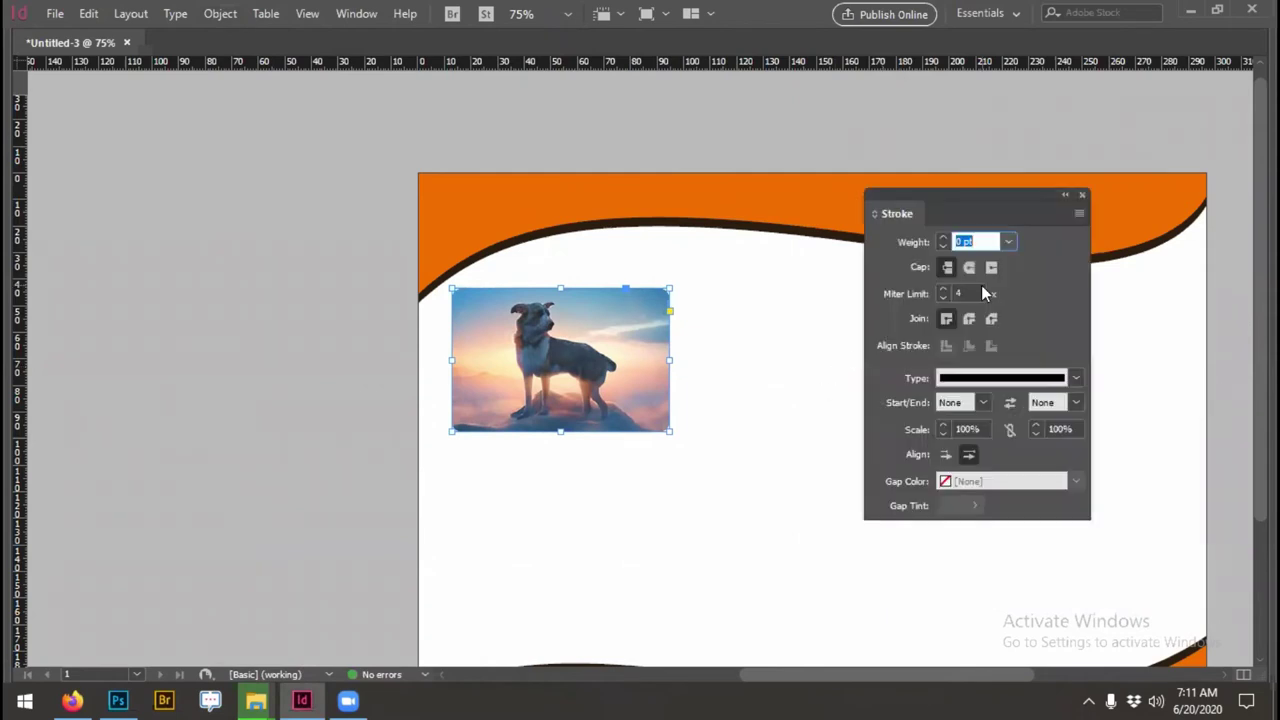
pyautogui.write('1')
pyautogui.press('Return')
pyautogui.press('F5')
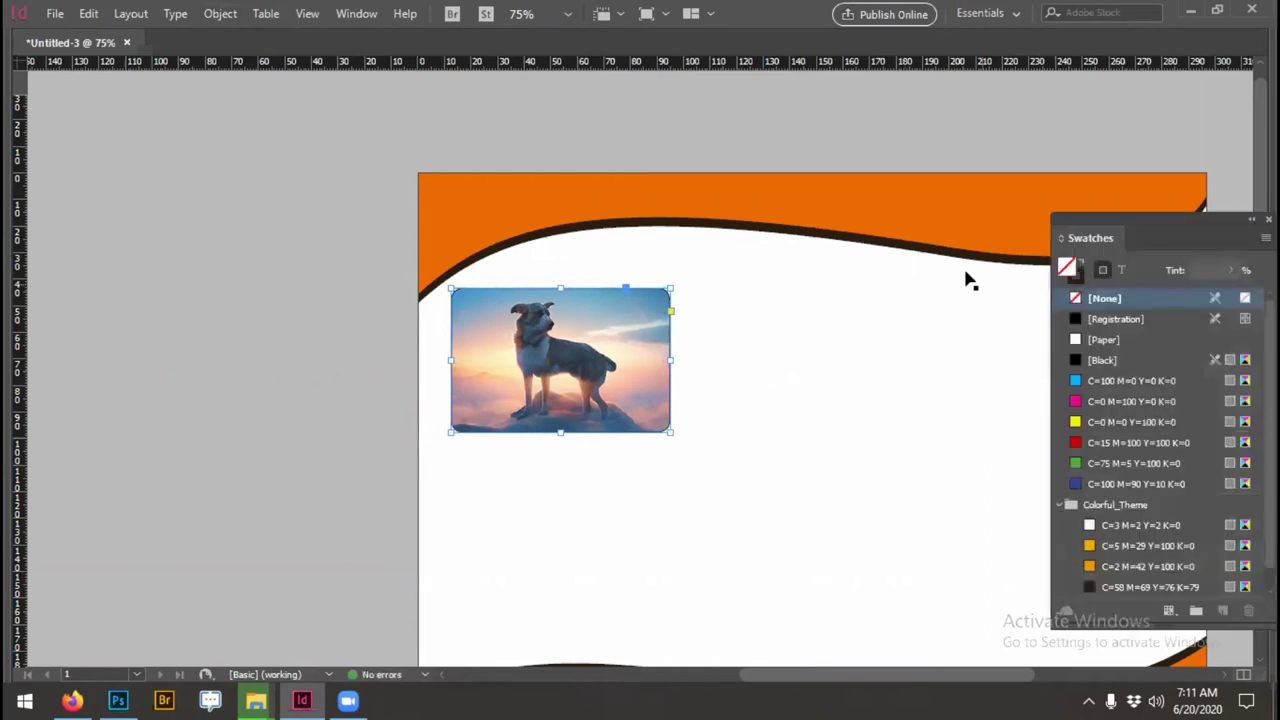
pyautogui.click(1086, 278)
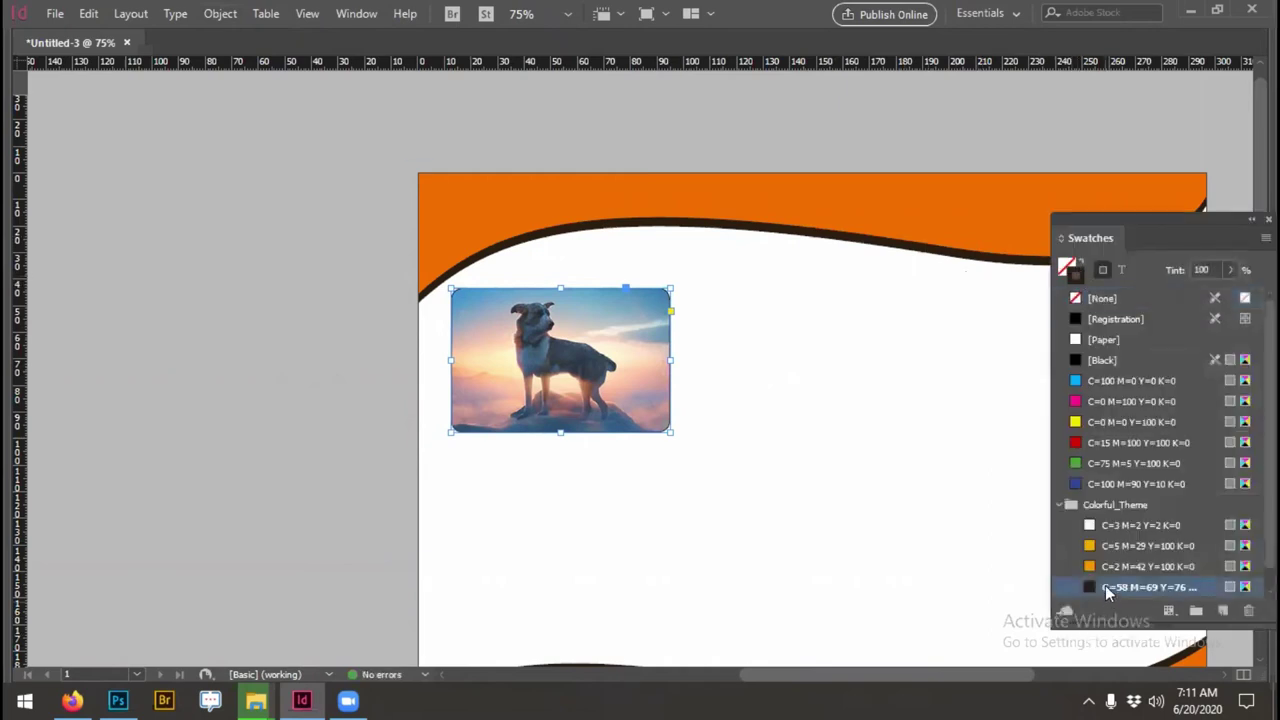
pyautogui.scroll(-1, 1107, 590)
pyautogui.press('F5')
pyautogui.click(449, 500)
pyautogui.scroll(-2, 504, 412)
# Step: Draw a text frame below the dog photo and fill it with placeholder text
pyautogui.press('w')
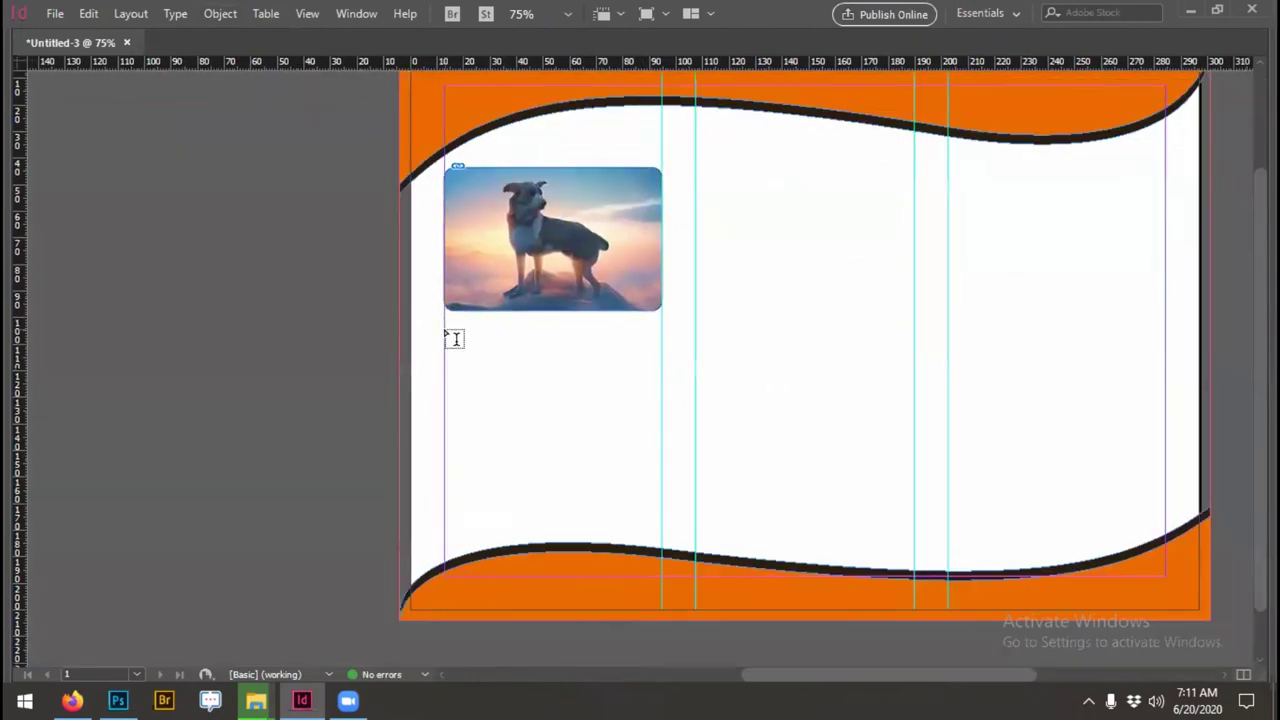
pyautogui.moveTo(446, 333); pyautogui.dragTo(662, 516)
pyautogui.rightClick(510, 378)
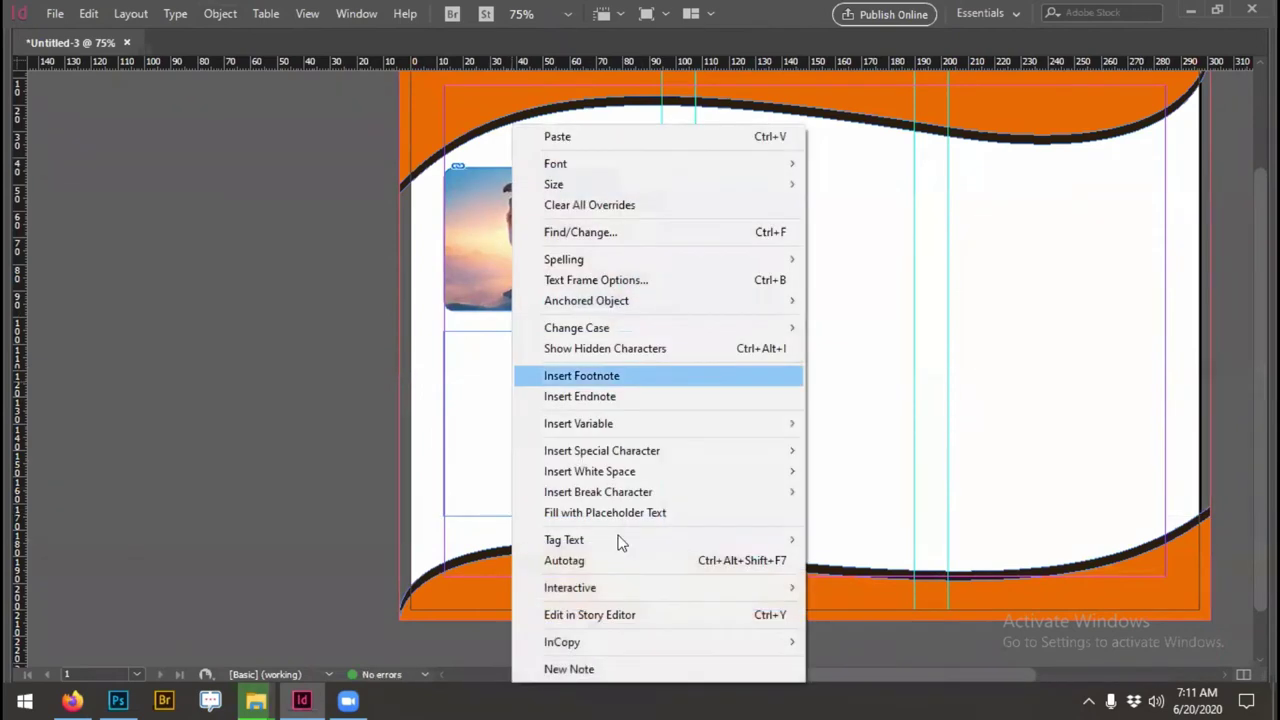
pyautogui.press('Return')
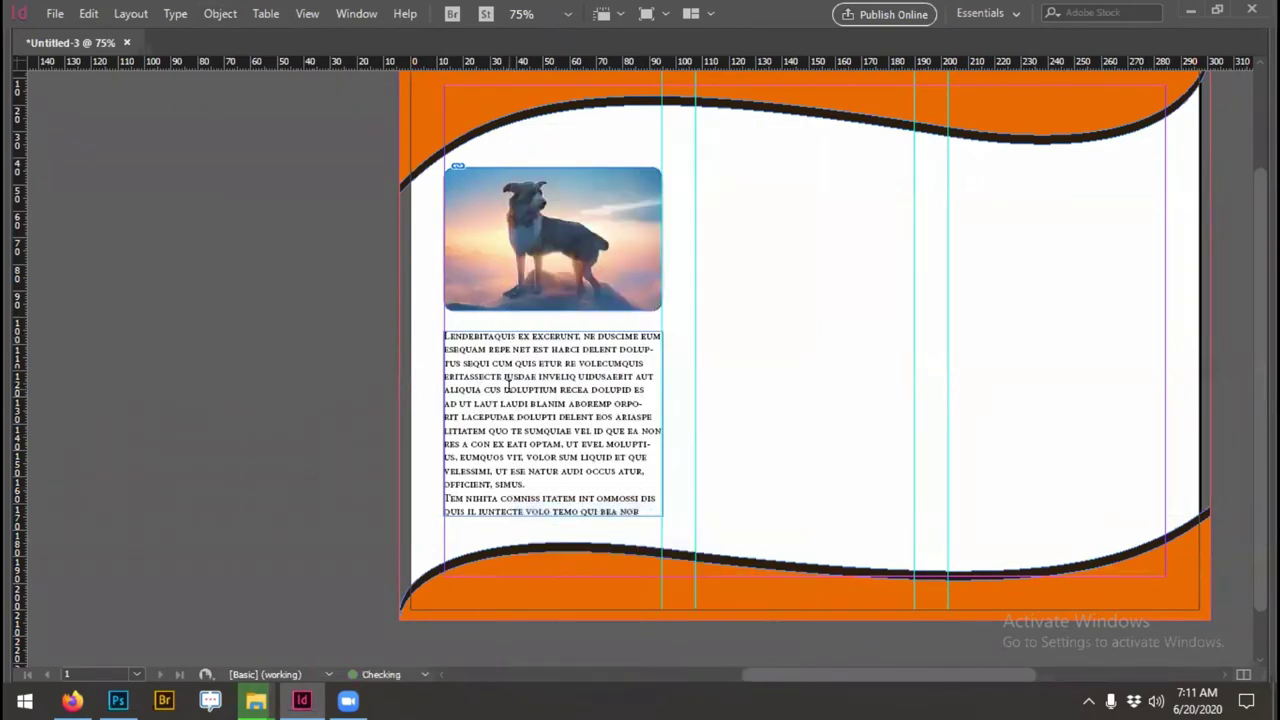
pyautogui.press('w')
pyautogui.click(386, 374)
# Step: Move the photo and text up together, then Alt-drag a copy into the middle panel
pyautogui.scroll(2, 620, 488)
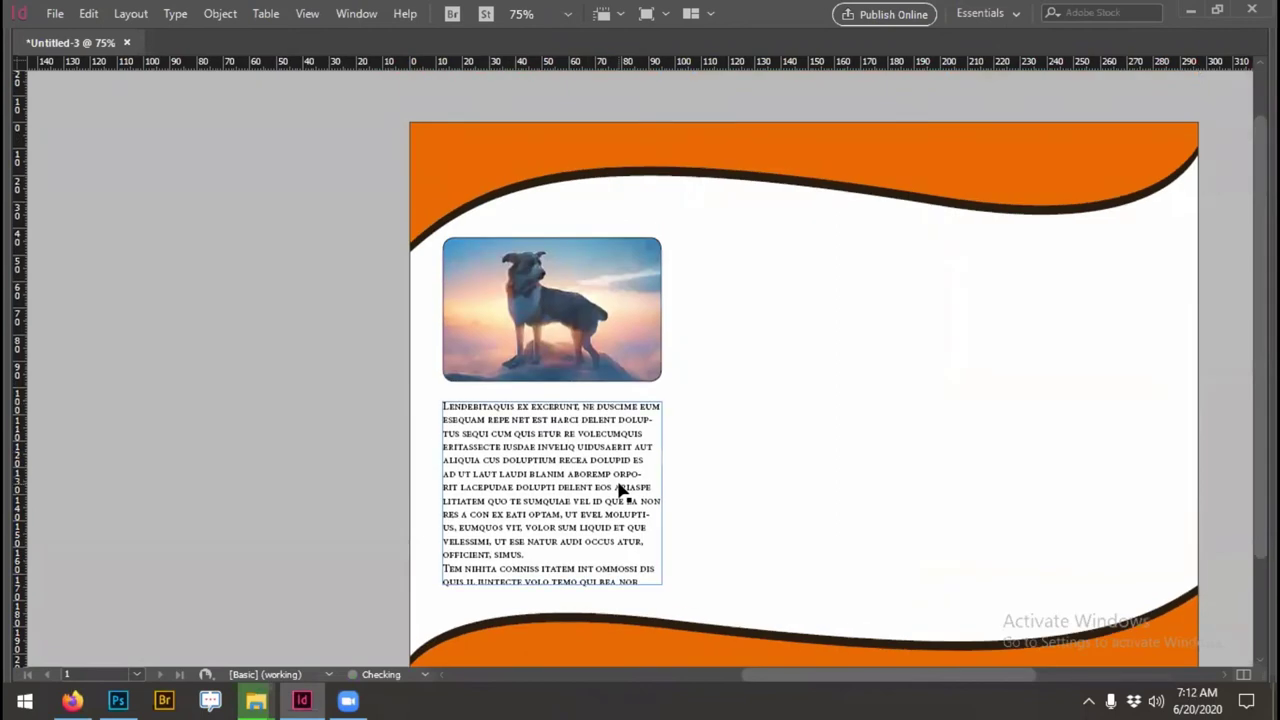
pyautogui.keyDown('shift'); pyautogui.click(590, 372); pyautogui.keyUp('shift')
pyautogui.moveTo(590, 372); pyautogui.dragTo(596, 326)
pyautogui.click(788, 505)
pyautogui.click(557, 538)
pyautogui.moveTo(551, 540); pyautogui.dragTo(551, 586)
pyautogui.hotkey('ctrl', 'z')
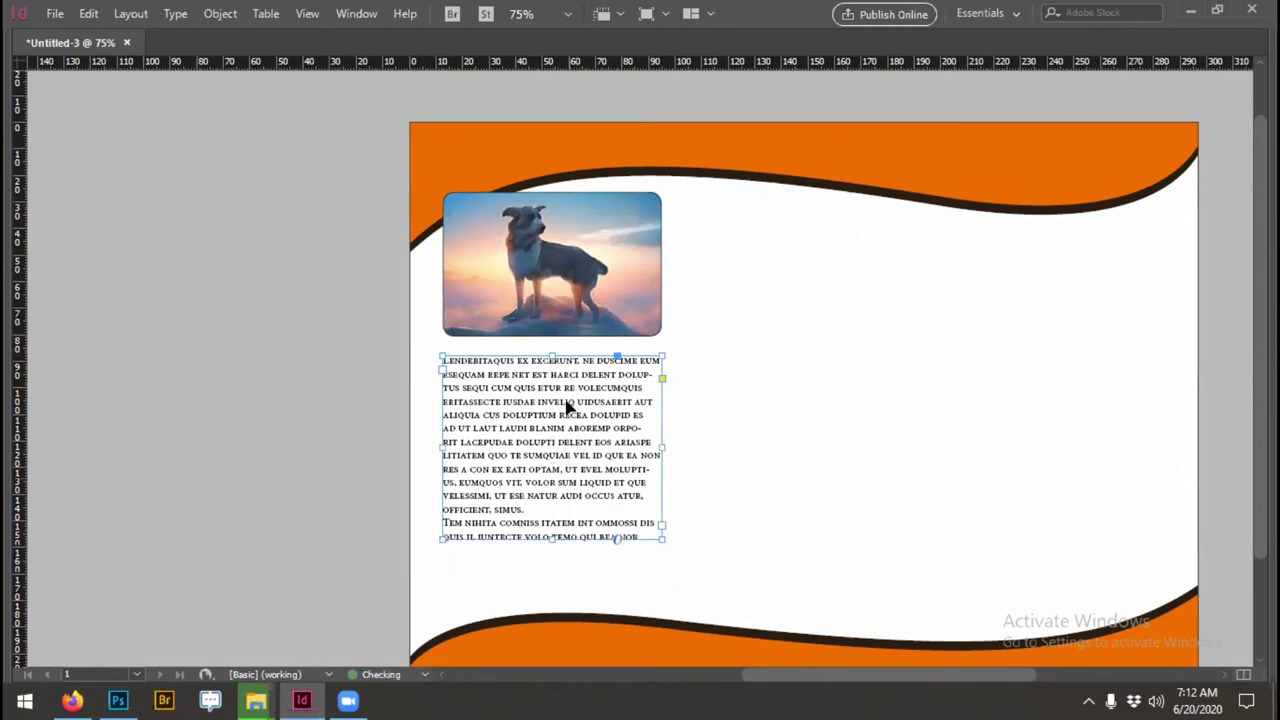
pyautogui.moveTo(600, 307)
pyautogui.mouseDown()
pyautogui.moveTo(815, 337)
pyautogui.moveTo(751, 344)
pyautogui.mouseUp()
# Step: Move the middle text frame above the copied photo and nudge the photo up
pyautogui.moveTo(872, 510); pyautogui.dragTo(872, 512)
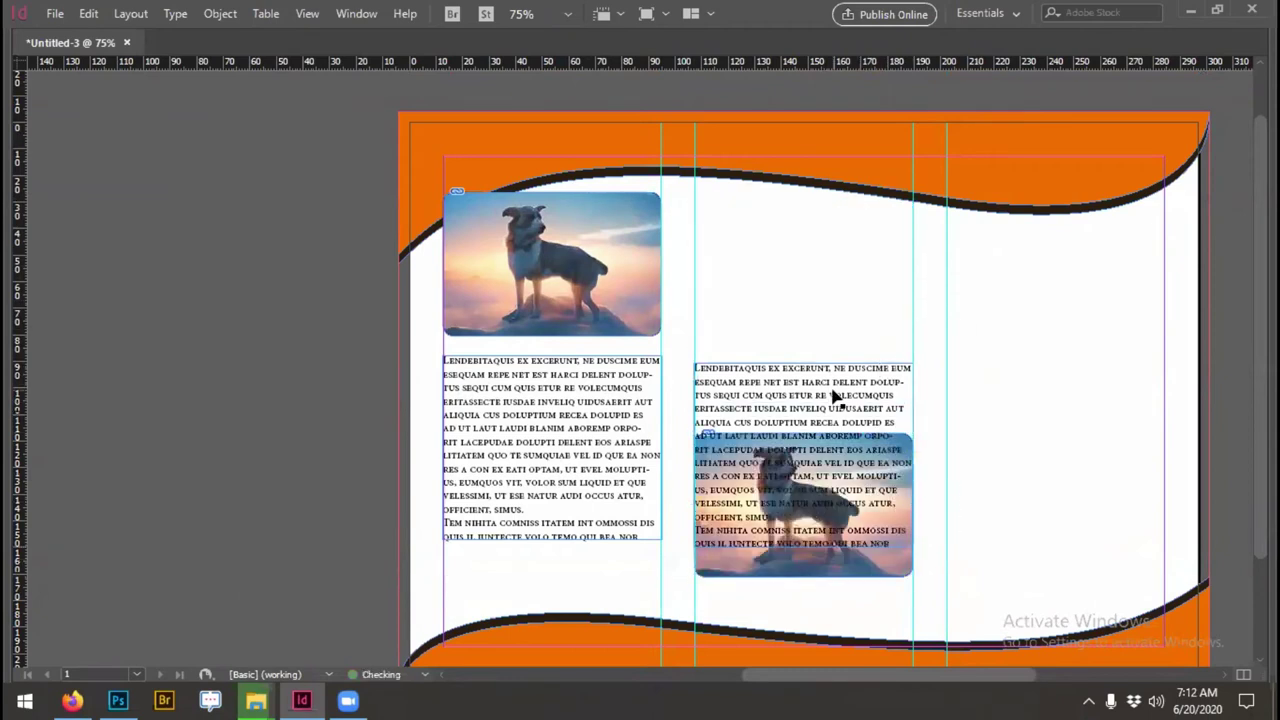
pyautogui.moveTo(833, 397); pyautogui.dragTo(829, 253)
pyautogui.click(855, 496)
pyautogui.press('w')
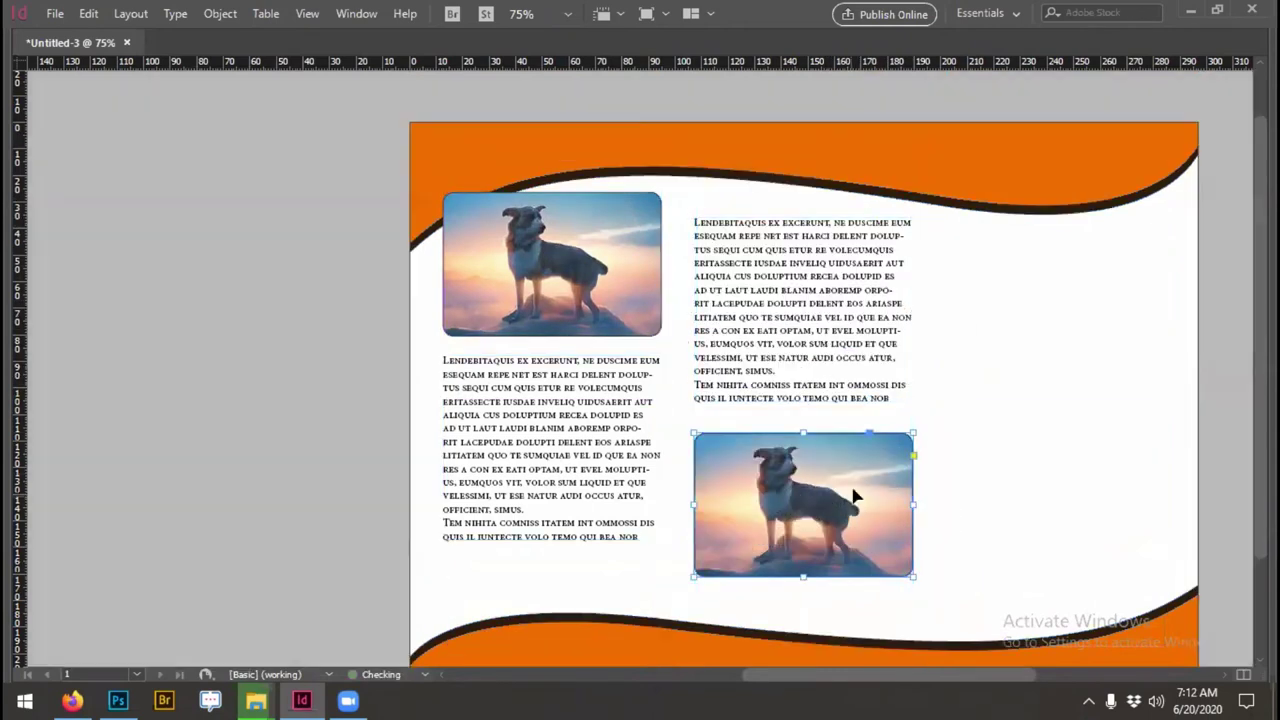
pyautogui.moveTo(371, 246); pyautogui.dragTo(410, 422)
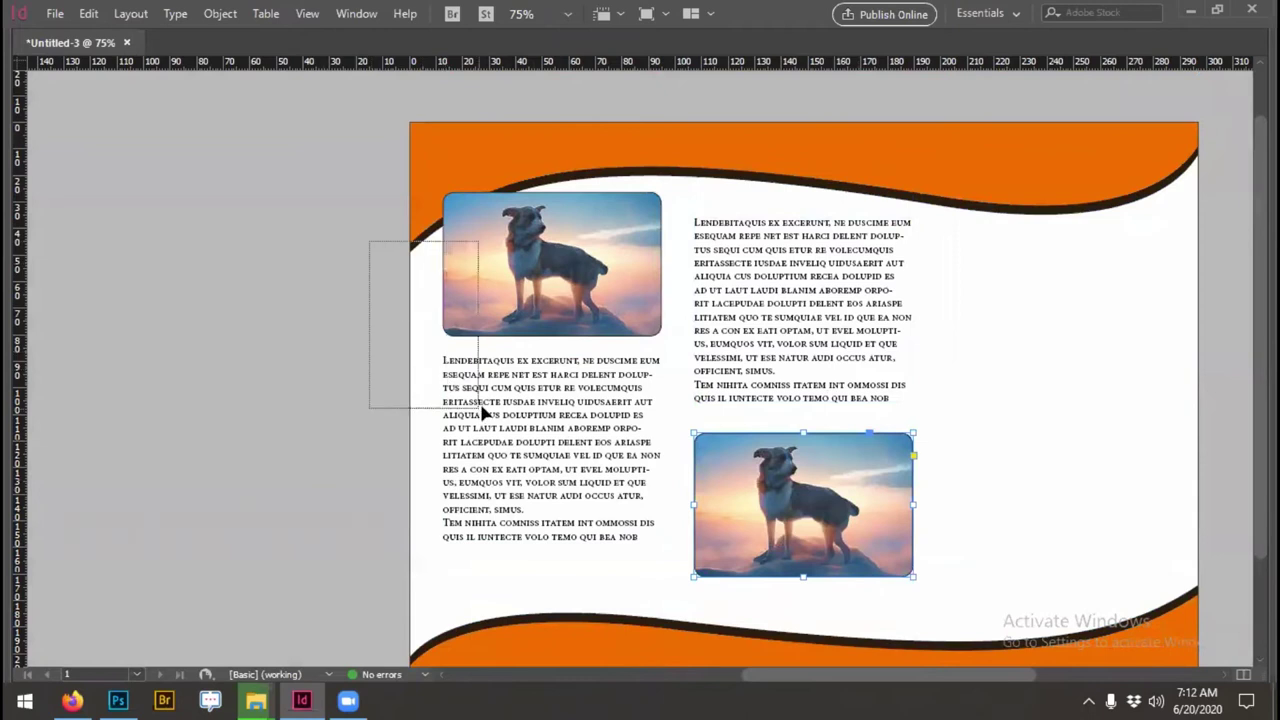
pyautogui.click(1051, 473)
pyautogui.moveTo(843, 507); pyautogui.dragTo(869, 497)
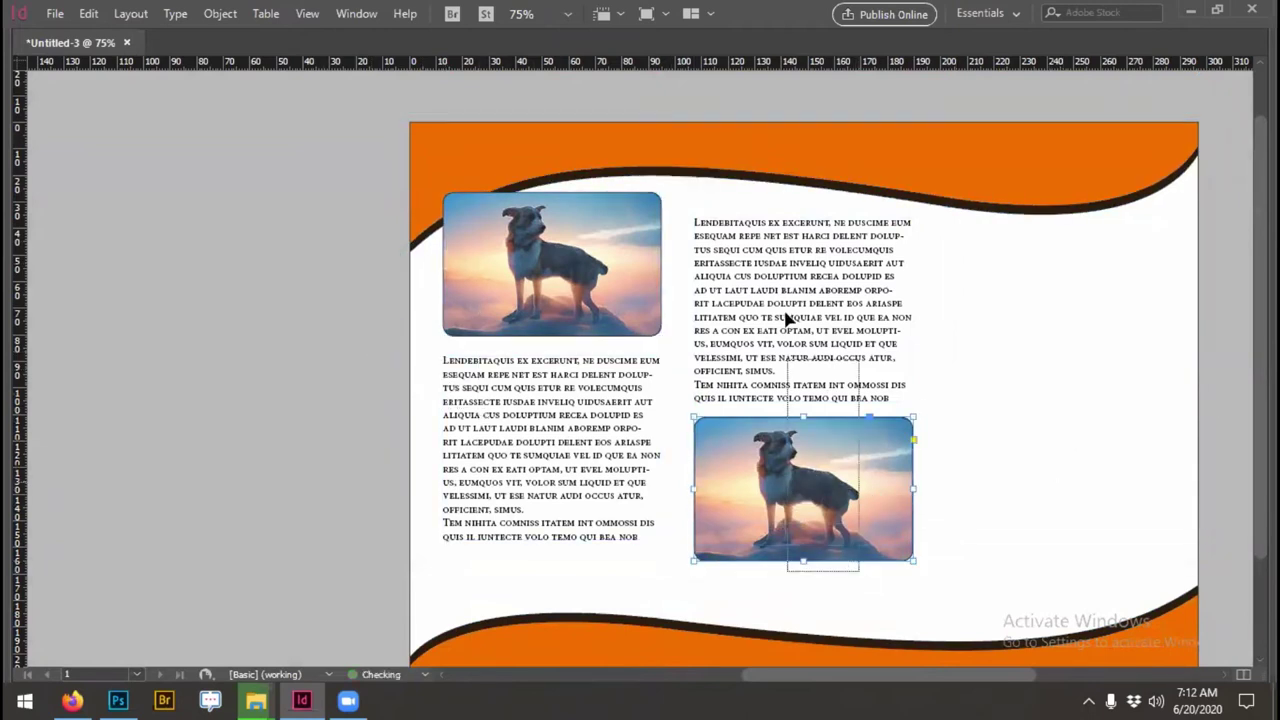
# Step: Duplicate the middle dog photo directly below the original
pyautogui.click(832, 347)
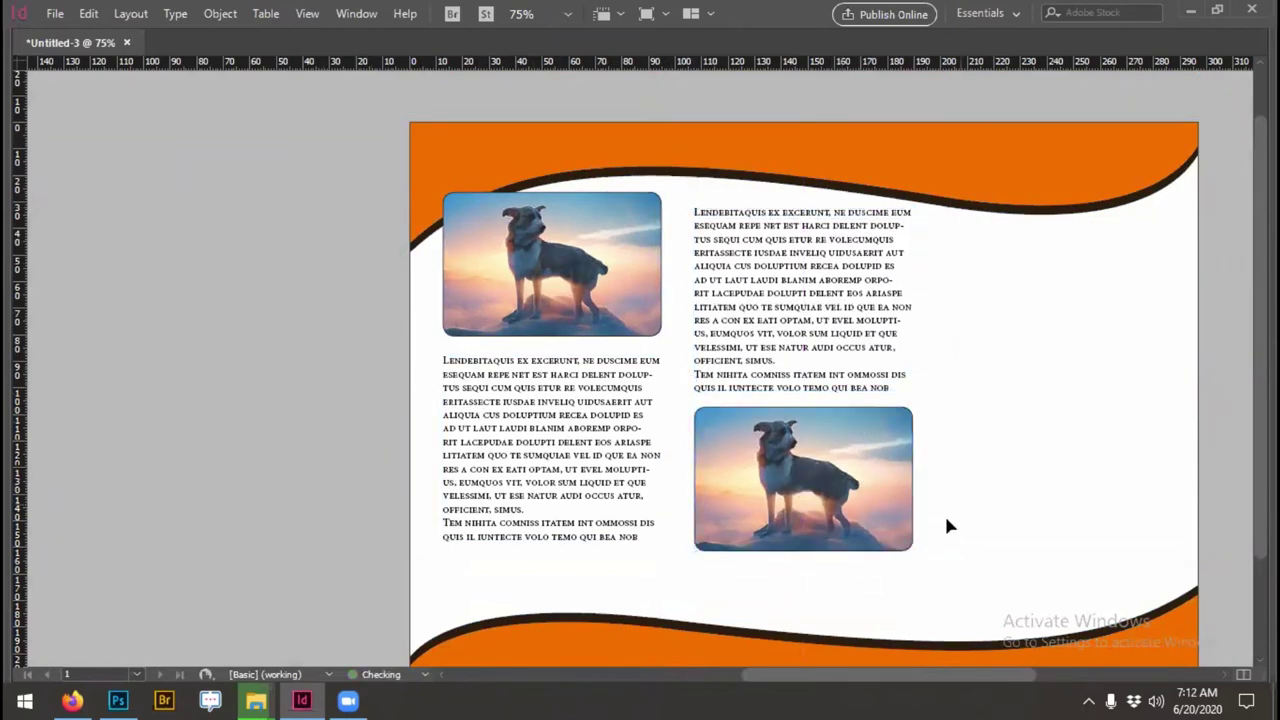
pyautogui.scroll(-2, 820, 397)
pyautogui.moveTo(820, 397); pyautogui.dragTo(845, 557)
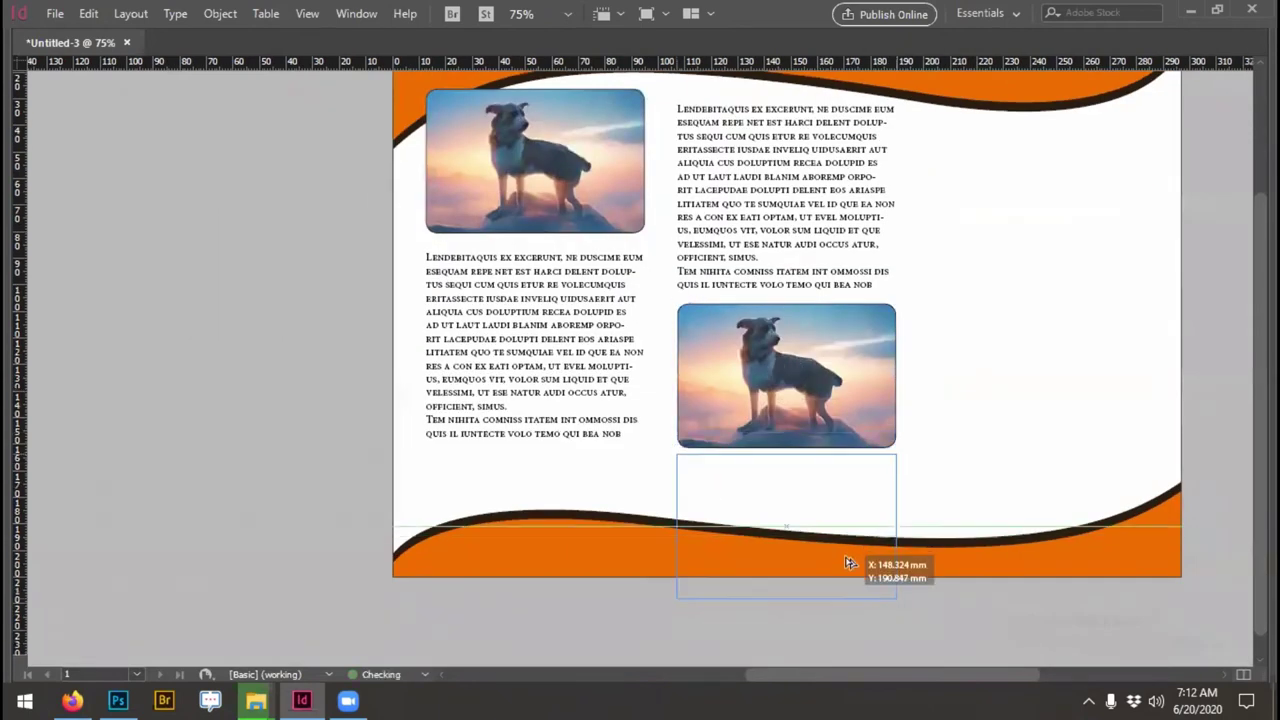
pyautogui.hotkey('ctrl', 'shift', 'a')
pyautogui.click(670, 192)
# Step: Delete the lower half of the middle placeholder text to shorten it
pyautogui.moveTo(676, 200); pyautogui.dragTo(842, 287)
pyautogui.press('BackSpace')
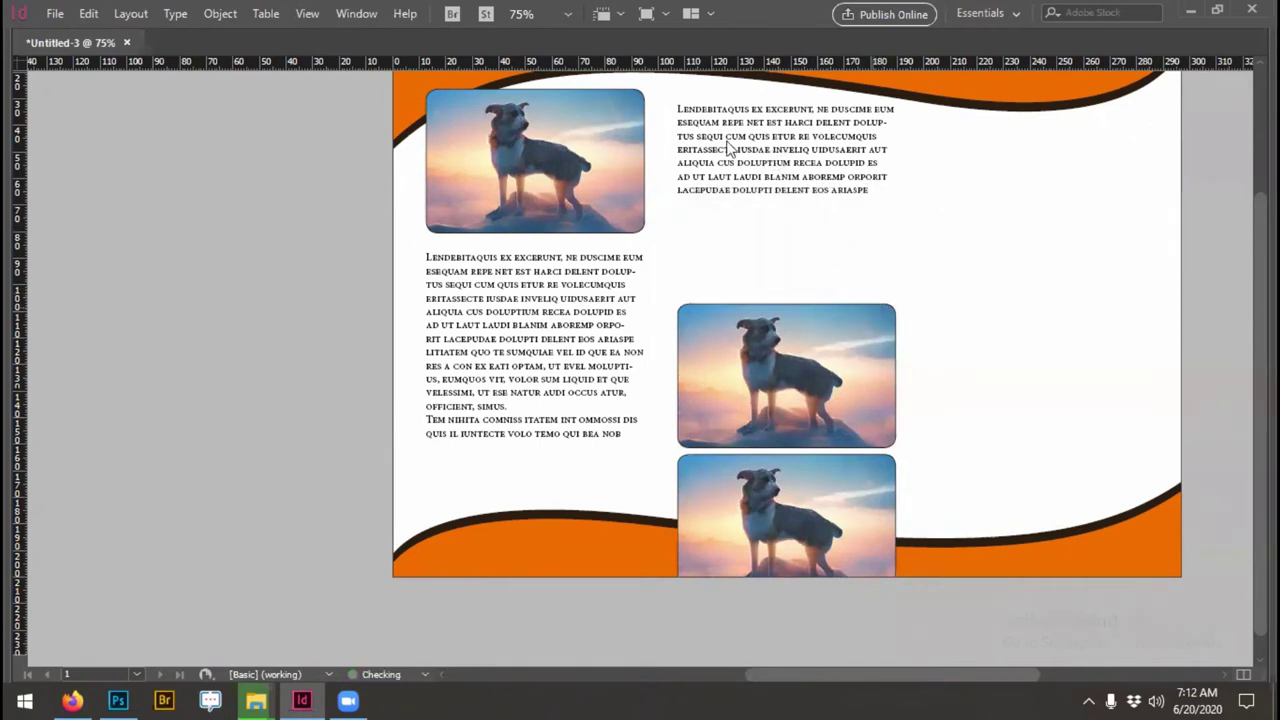
pyautogui.press('F1')
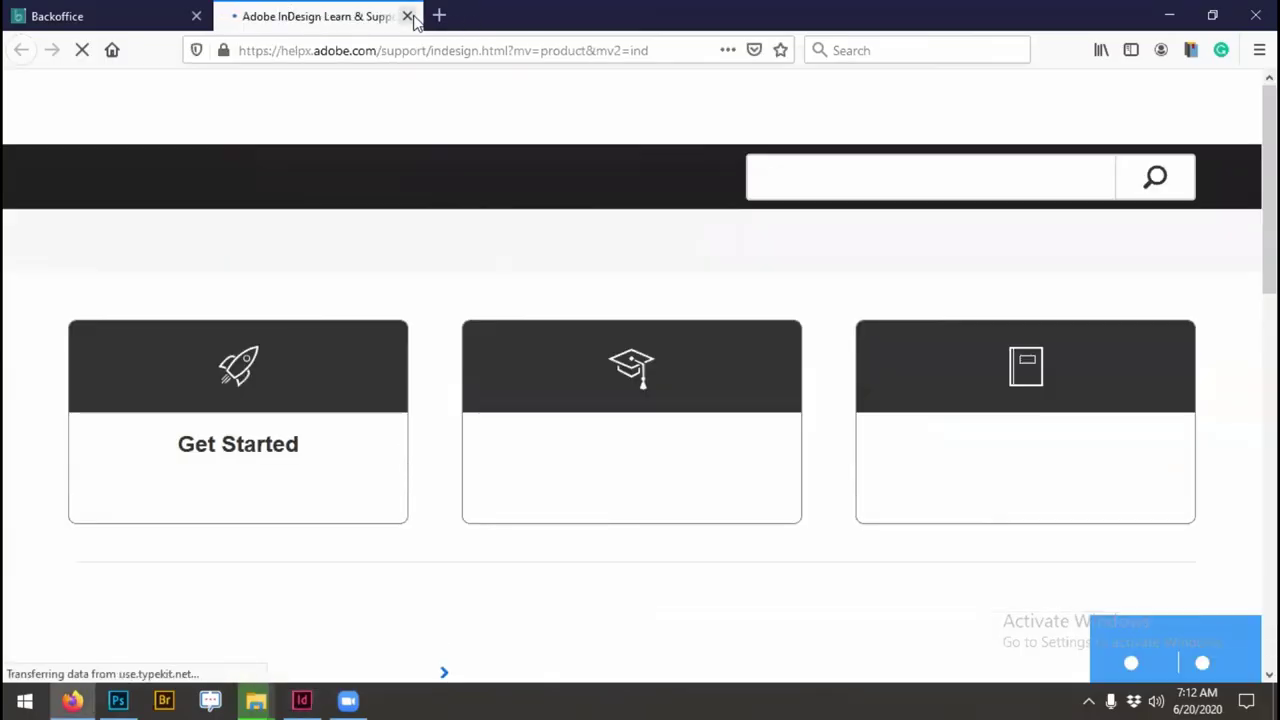
pyautogui.hotkey('alt', 'Tab')
pyautogui.click(731, 300)
pyautogui.press('w')
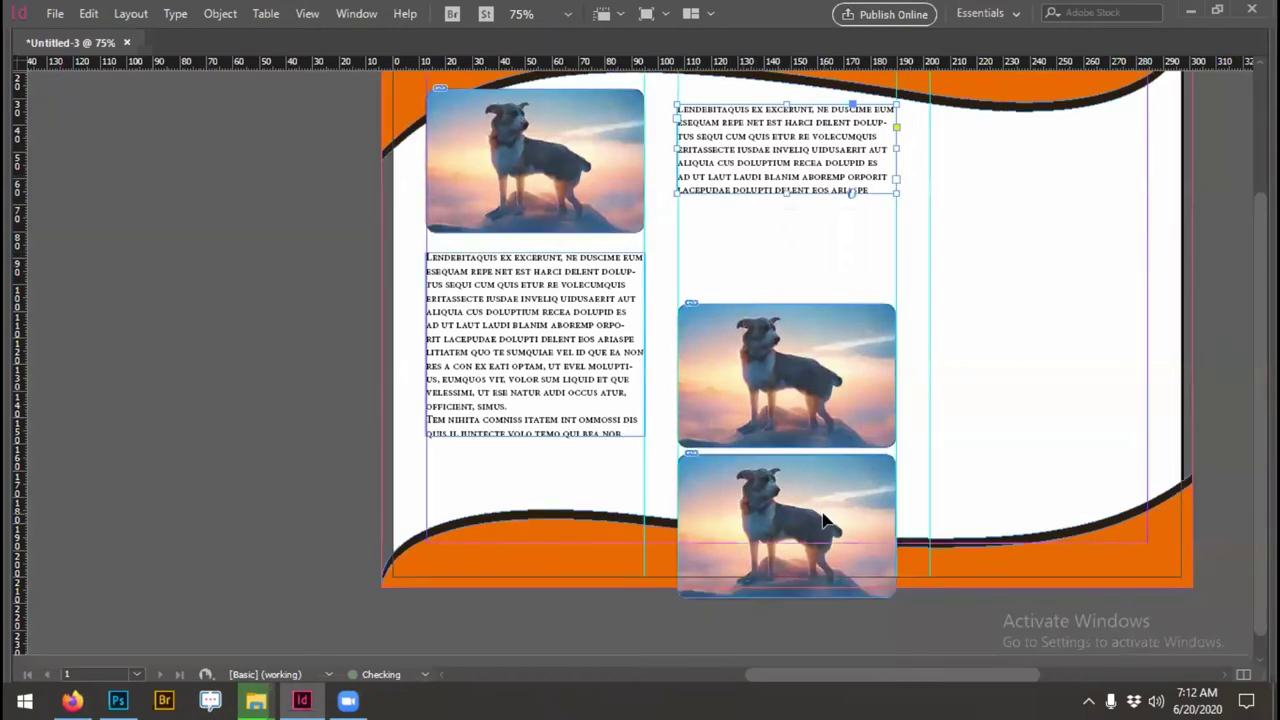
pyautogui.press('Escape')
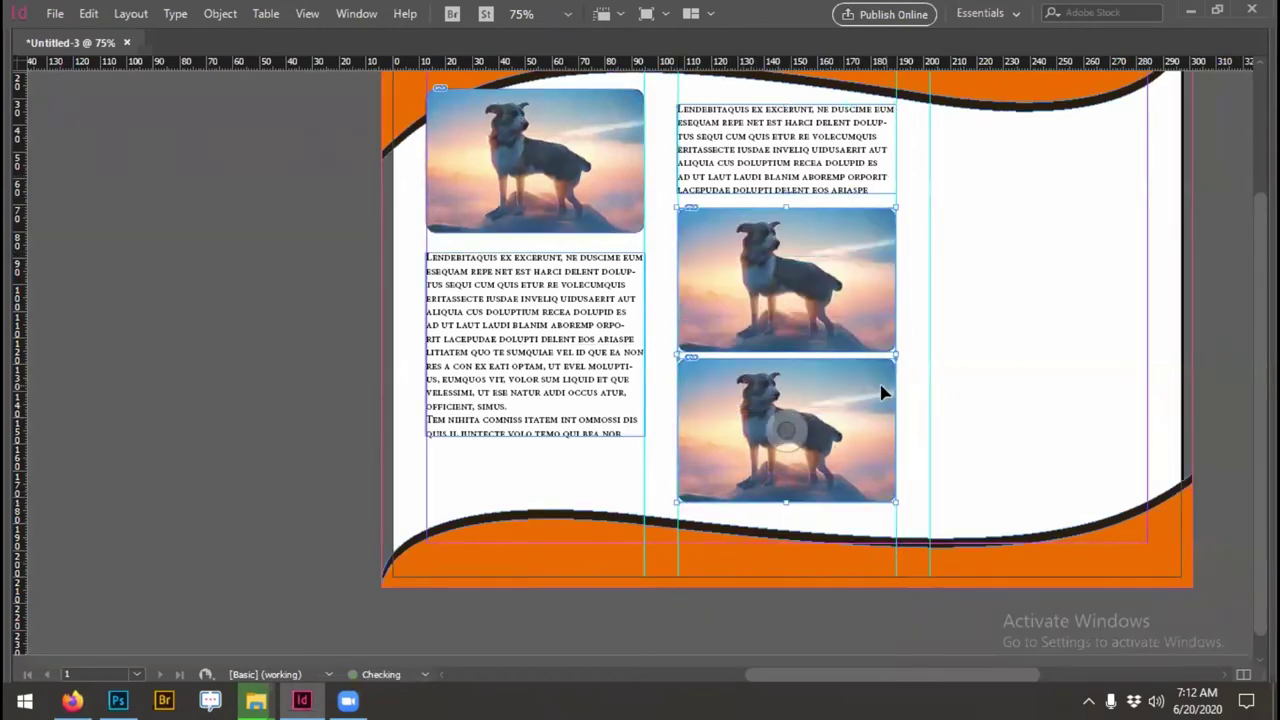
pyautogui.press('w')
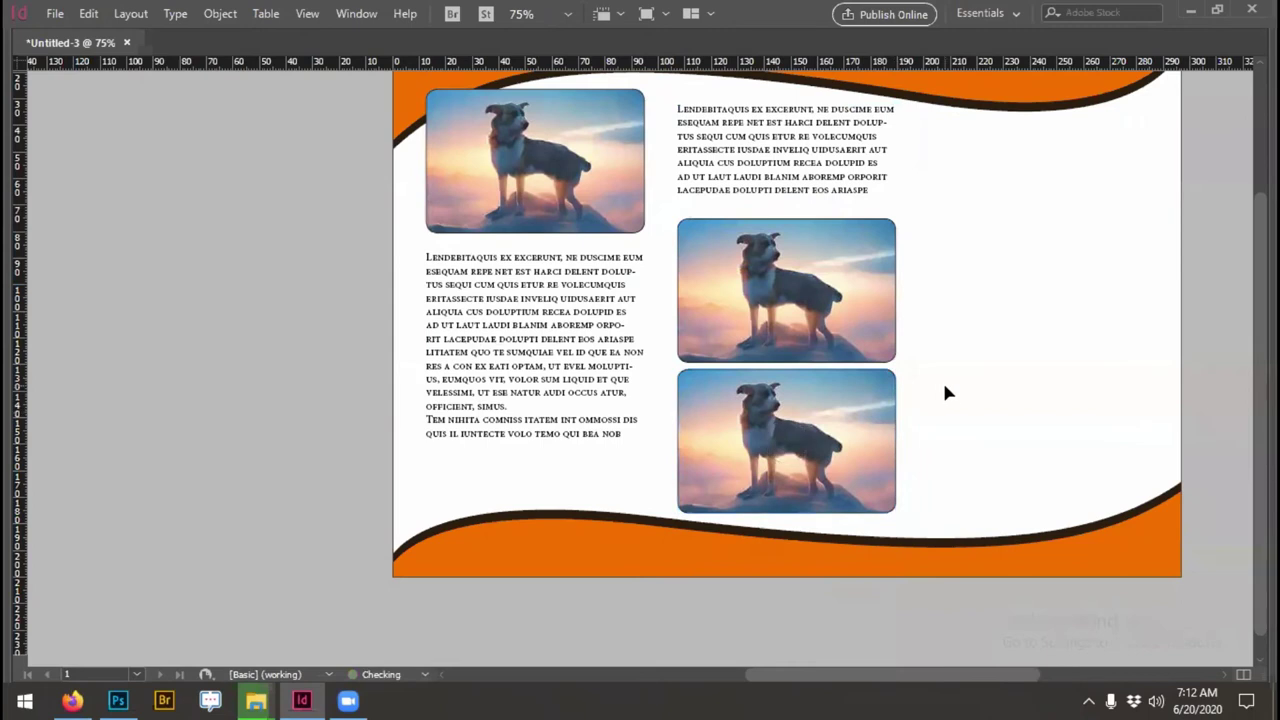
pyautogui.click(787, 290)
# Step: Nudge the top middle photo up and duplicate the short text into the right column
pyautogui.press('Up')
pyautogui.press('Up')
pyautogui.press('Up')
pyautogui.press('Up')
pyautogui.press('Up')
pyautogui.press('Up')
pyautogui.moveTo(728, 287); pyautogui.dragTo(700, 313)
pyautogui.click(740, 210)
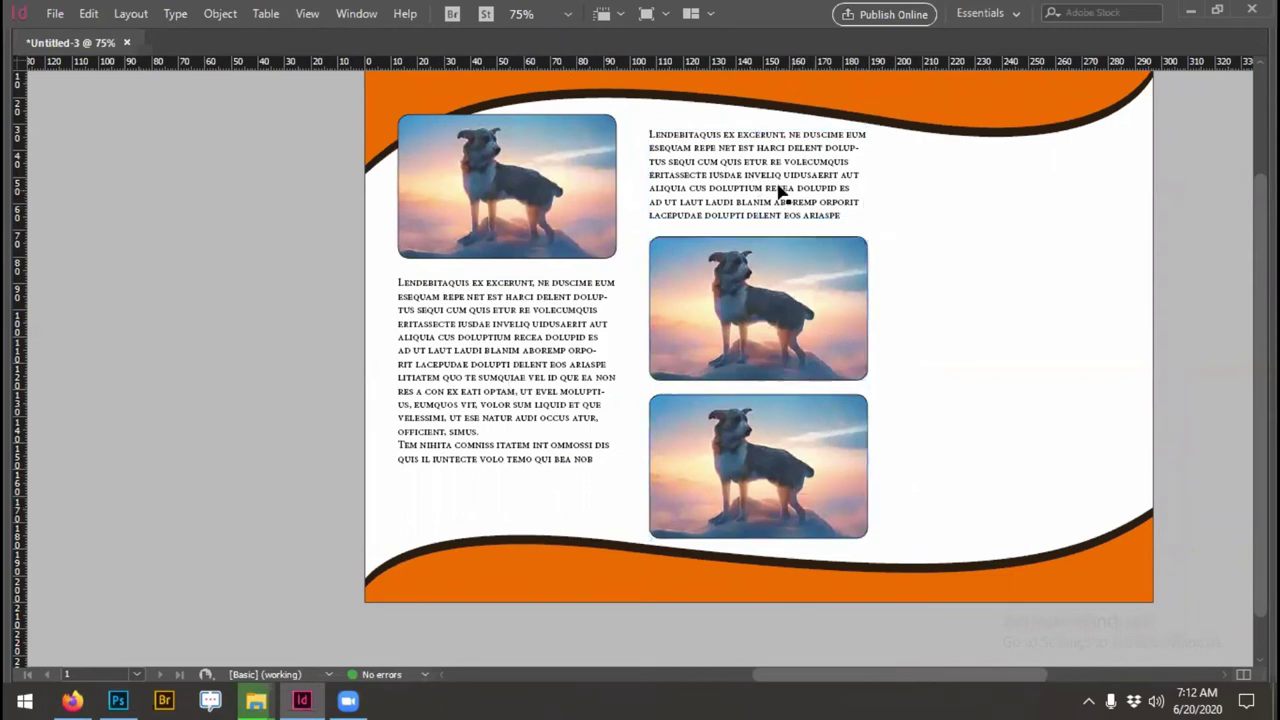
pyautogui.moveTo(778, 204)
pyautogui.mouseDown()
pyautogui.moveTo(1035, 200)
pyautogui.moveTo(997, 181)
pyautogui.mouseUp()
pyautogui.press('w')
# Step: Stretch the right text frame down to the bottom wave and fill it with placeholder text
pyautogui.moveTo(1008, 229); pyautogui.dragTo(1078, 538)
pyautogui.rightClick(1038, 442)
pyautogui.click(1070, 512)
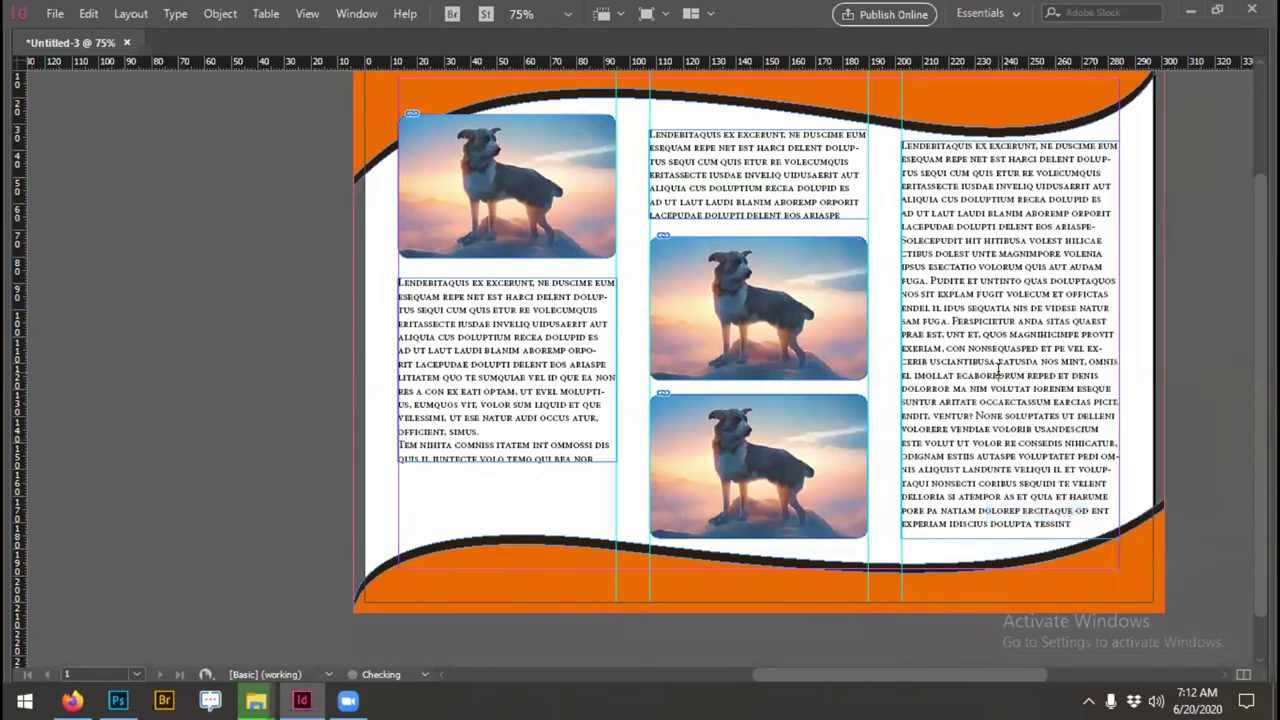
pyautogui.press('w')
pyautogui.hotkey('ctrl', '-')
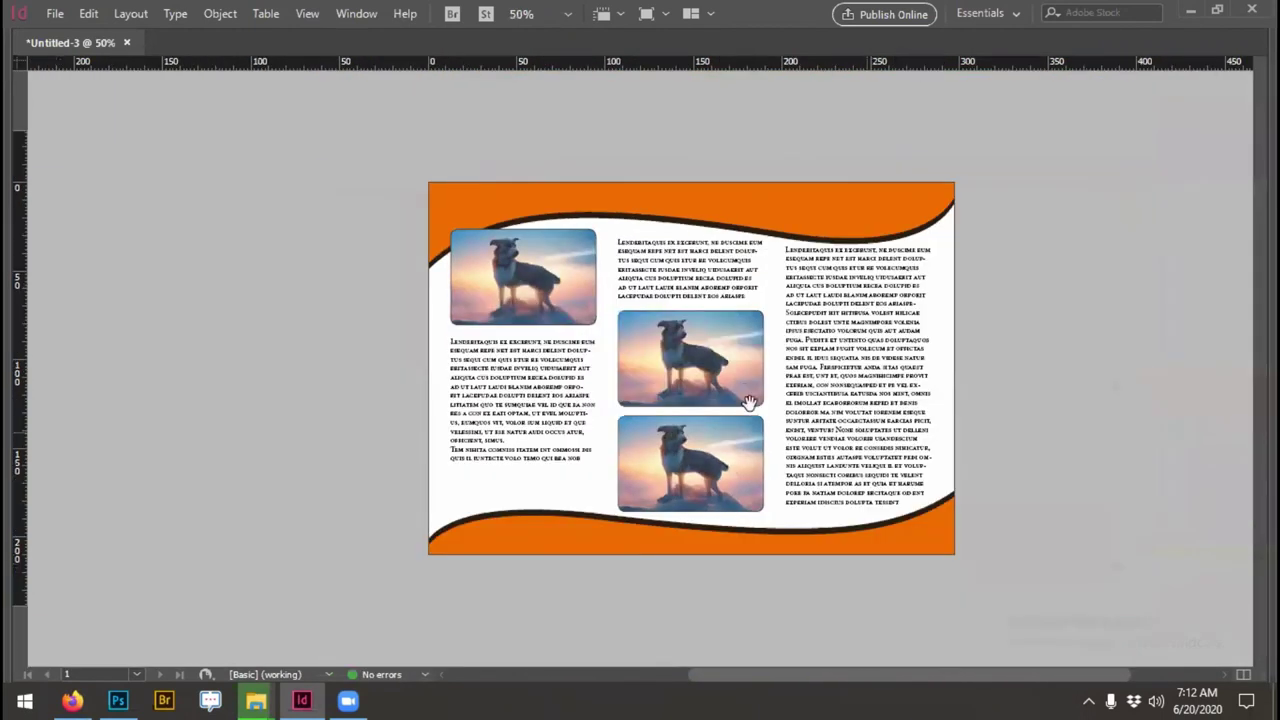
# Step: Add a second page to the document from the Pages panel
pyautogui.press('F12')
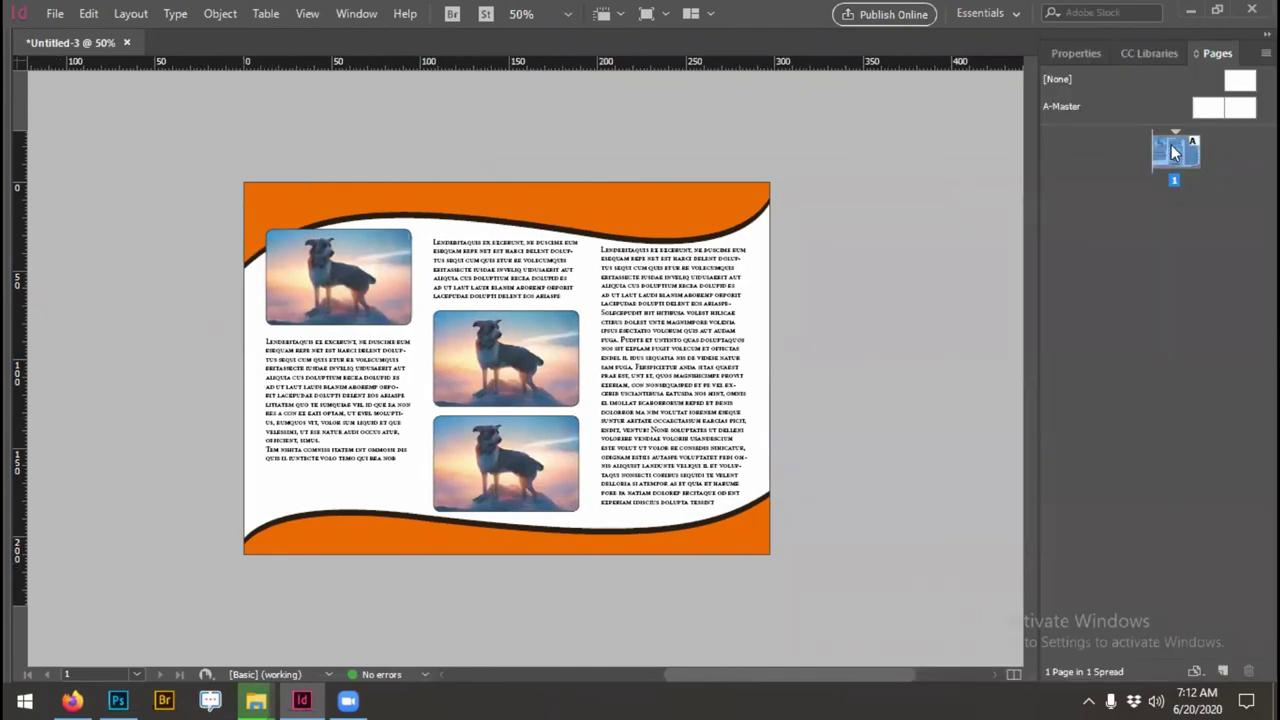
pyautogui.rightClick(1176, 164)
pyautogui.press('Escape')
pyautogui.click(1224, 670)
pyautogui.hotkey('shift', 'pageup')
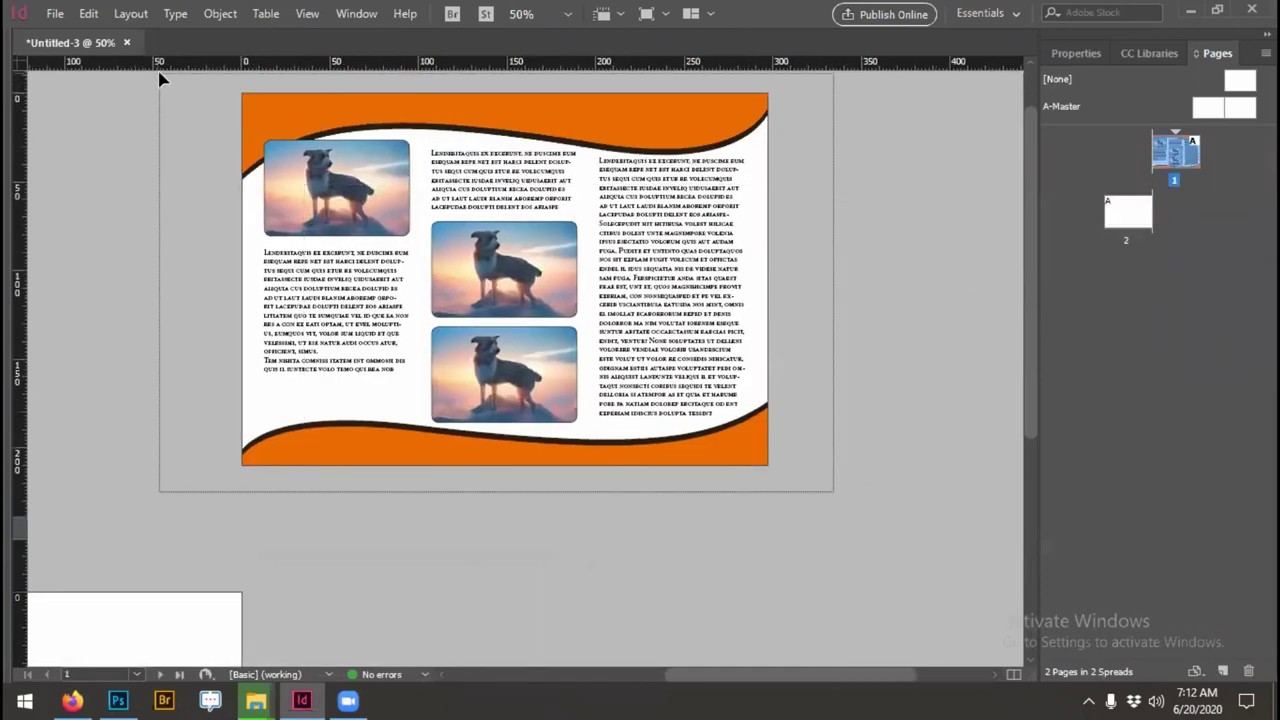
# Step: Copy the whole page 1 layout and paste it aligned onto page 2
pyautogui.moveTo(160, 77); pyautogui.dragTo(335, 186)
pyautogui.hotkey('ctrl', 'c')
pyautogui.hotkey('shift', 'pagedown')
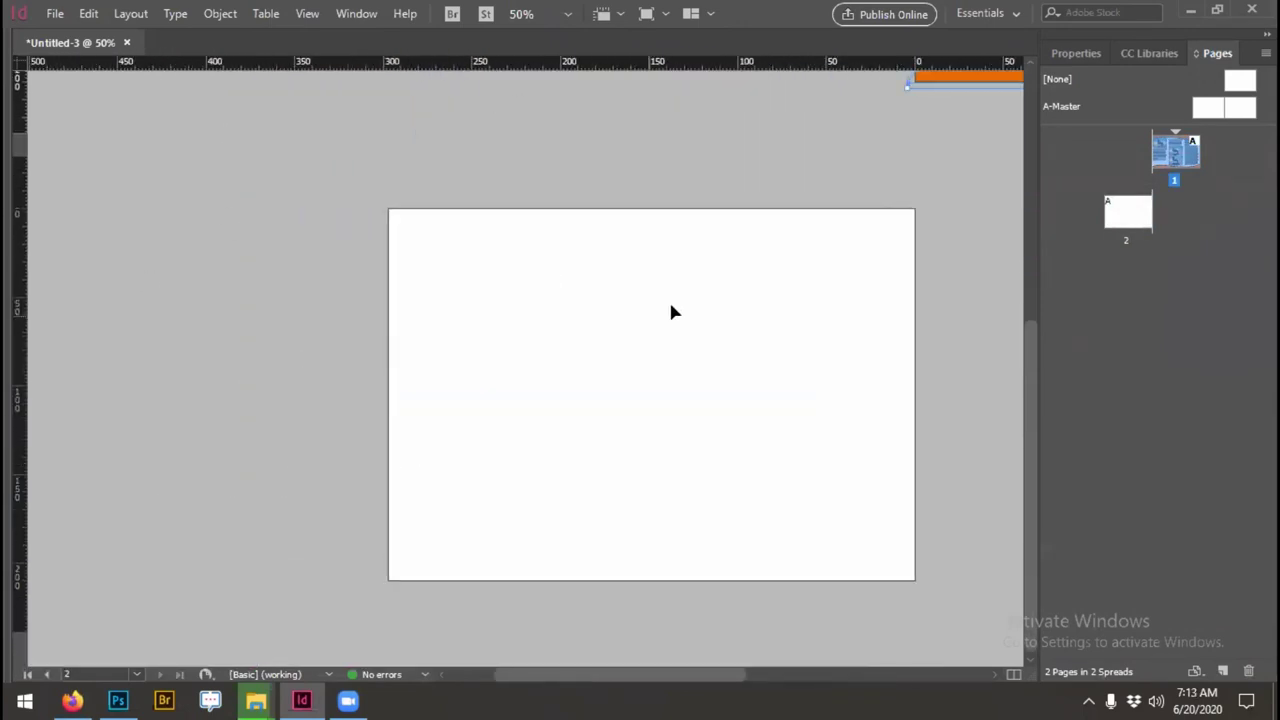
pyautogui.hotkey('ctrl', 'v')
pyautogui.moveTo(397, 225); pyautogui.dragTo(523, 225)
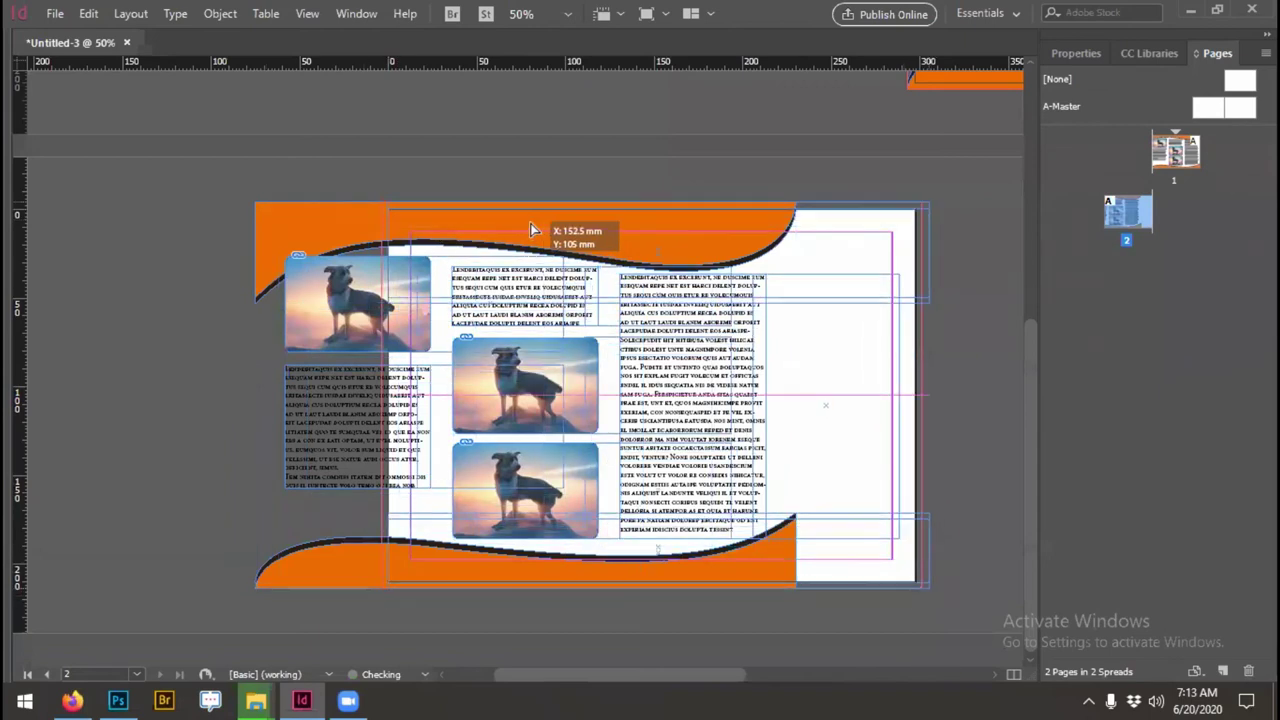
pyautogui.click(173, 237)
pyautogui.press('w')
# Step: Select all and delete every object on page 2, leaving the orange wave bands
pyautogui.hscroll(1, 852, 440)
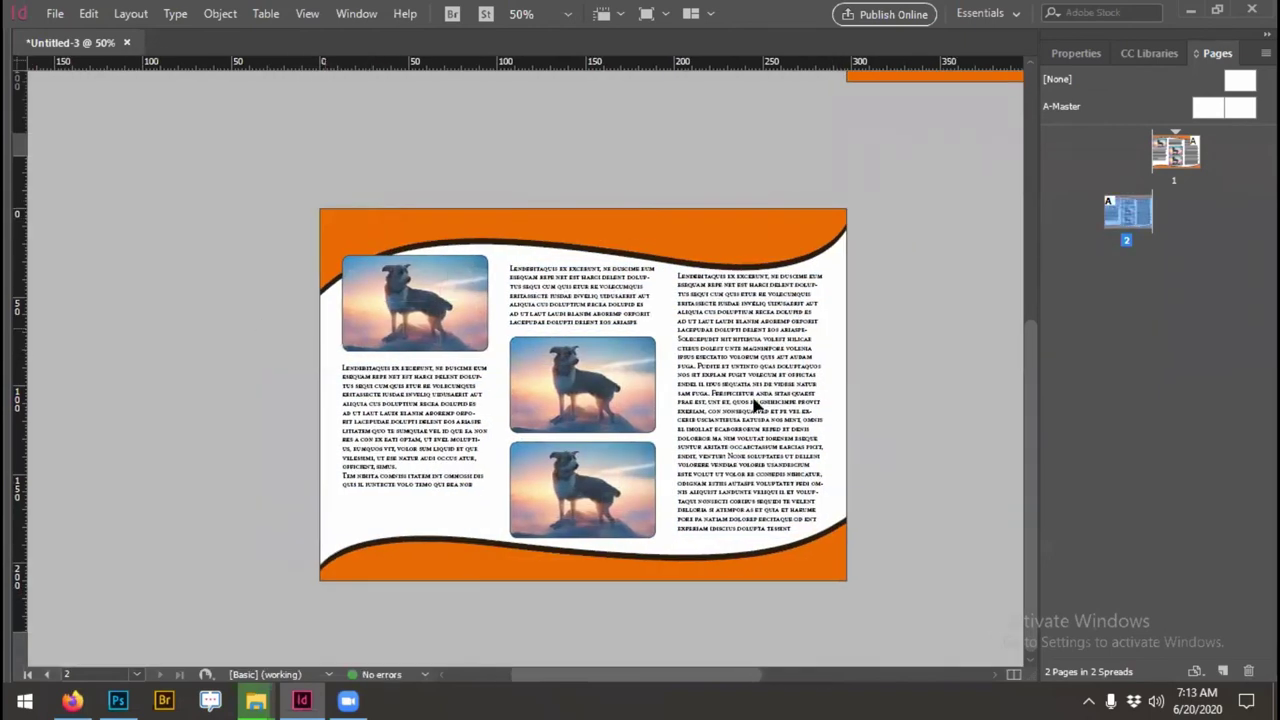
pyautogui.hotkey('ctrl', 'a')
pyautogui.press('Delete')
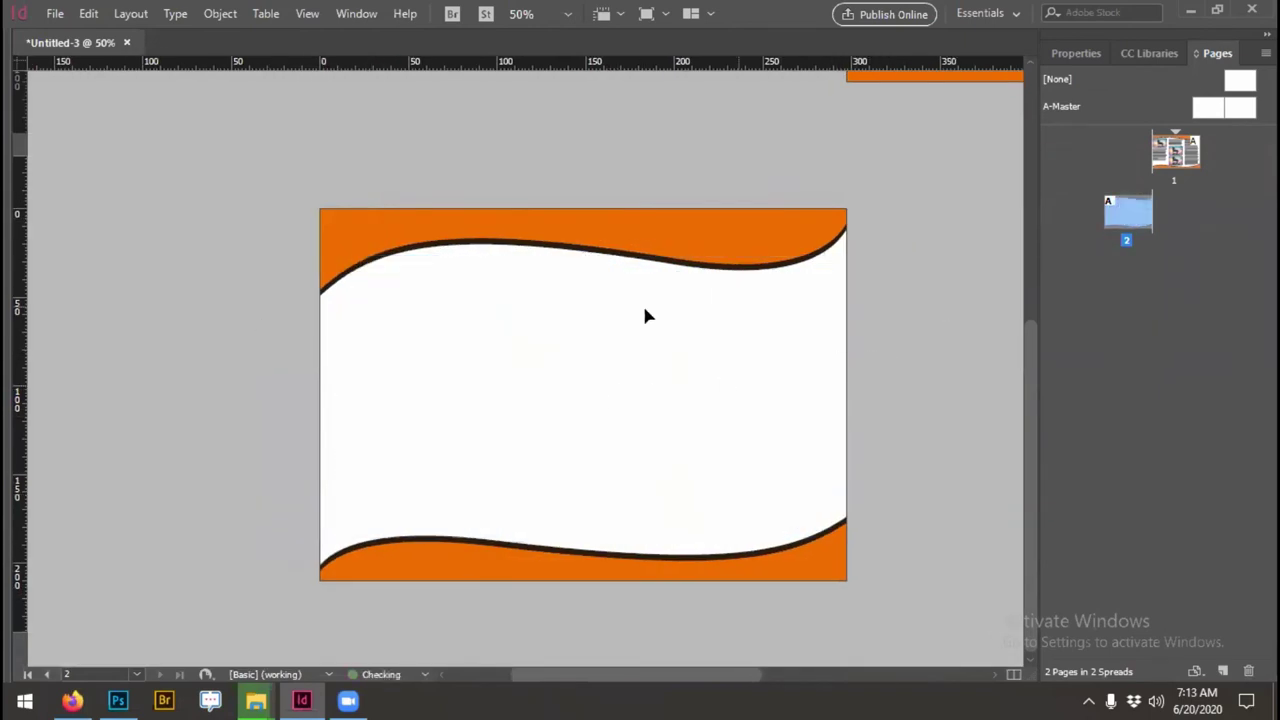
pyautogui.hscroll(-1, 518, 306)
pyautogui.press('w')
pyautogui.scroll(5, 374, 409)
pyautogui.hscroll(5, 586, 289)
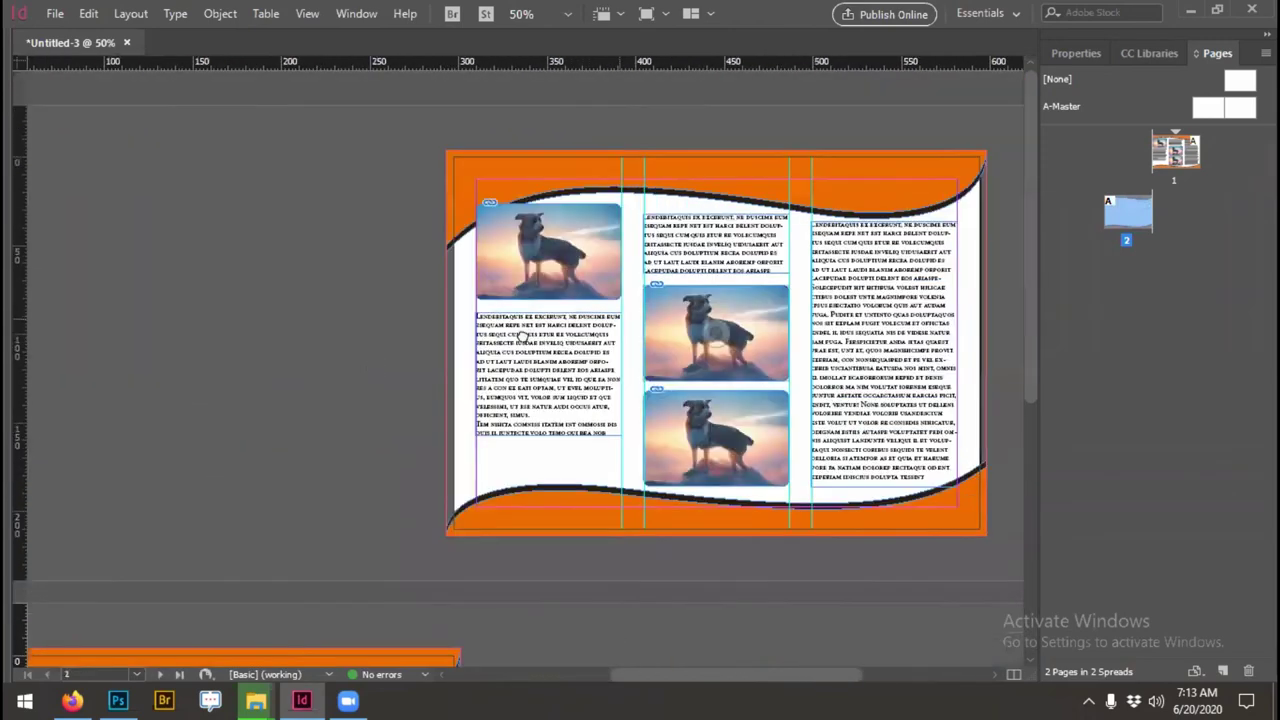
# Step: Copy the long right-column text onto page 2's left panel and widen it to fit
pyautogui.moveTo(875, 197)
pyautogui.mouseDown()
pyautogui.moveTo(300, 500)
pyautogui.moveTo(497, 253)
pyautogui.mouseUp()
pyautogui.scroll(-5, 300, 500)
pyautogui.press('w')
pyautogui.moveTo(619, 232); pyautogui.dragTo(298, 429)
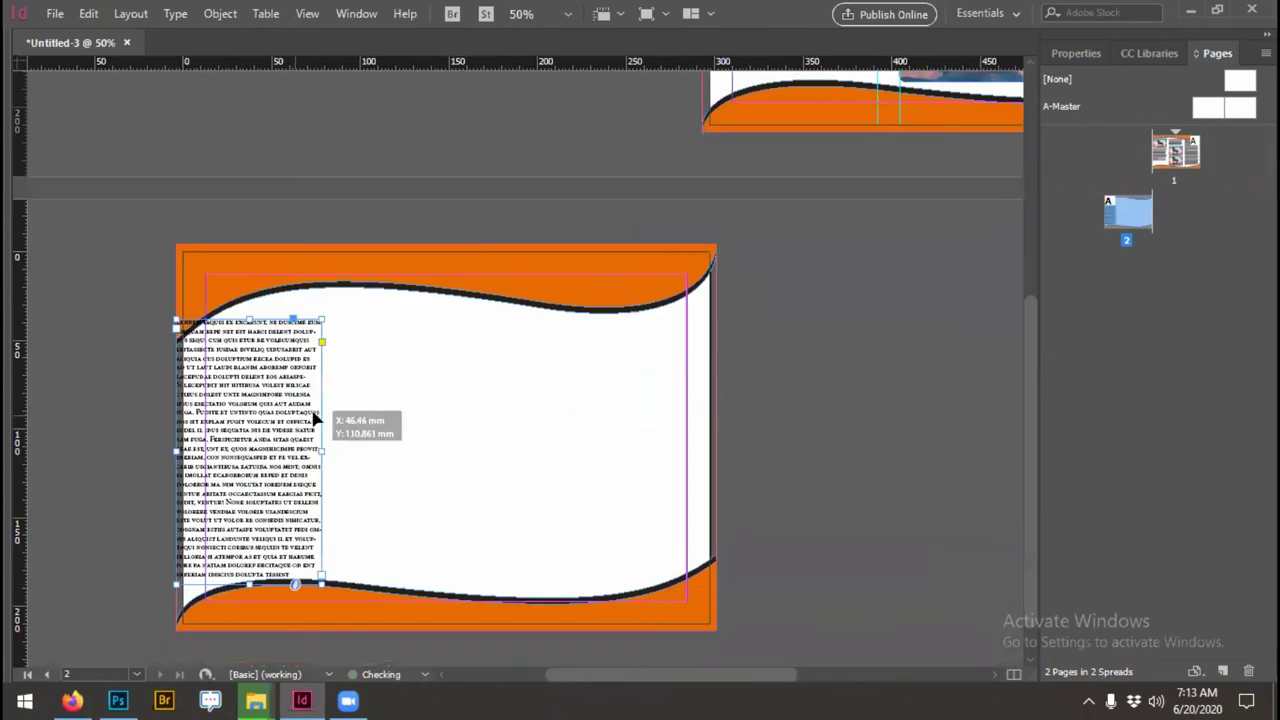
pyautogui.moveTo(318, 412); pyautogui.dragTo(345, 410)
pyautogui.press('w')
# Step: Return to page 1 and zoom it to 100%
pyautogui.moveTo(583, 265); pyautogui.dragTo(413, 415)
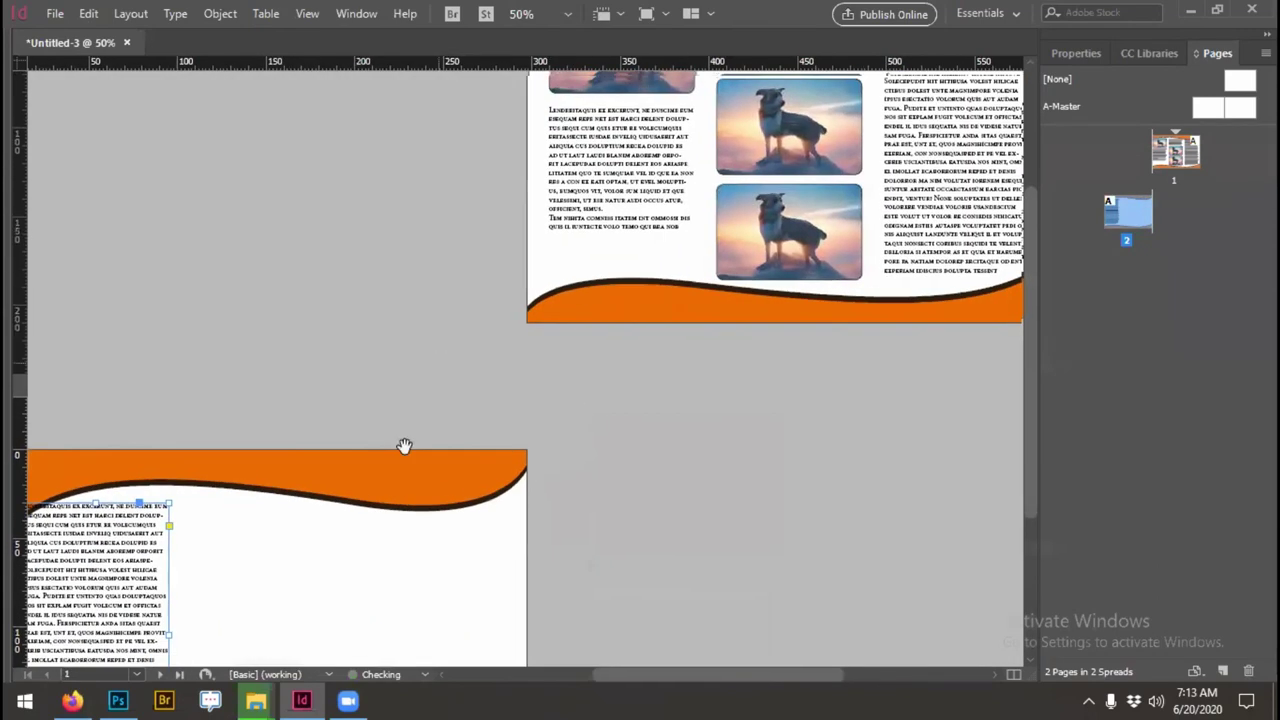
pyautogui.hotkey('ctrl', '0')
pyautogui.press('pageup')
pyautogui.press('w')
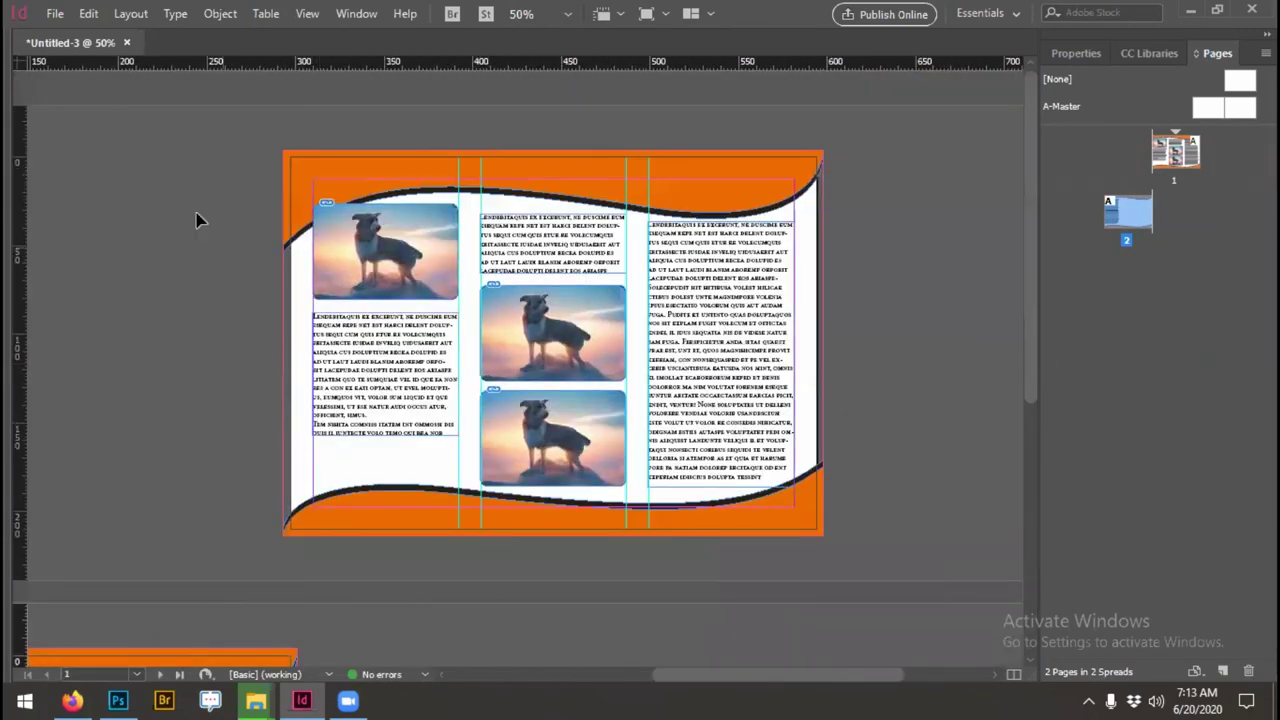
pyautogui.scroll(-5, 520, 229)
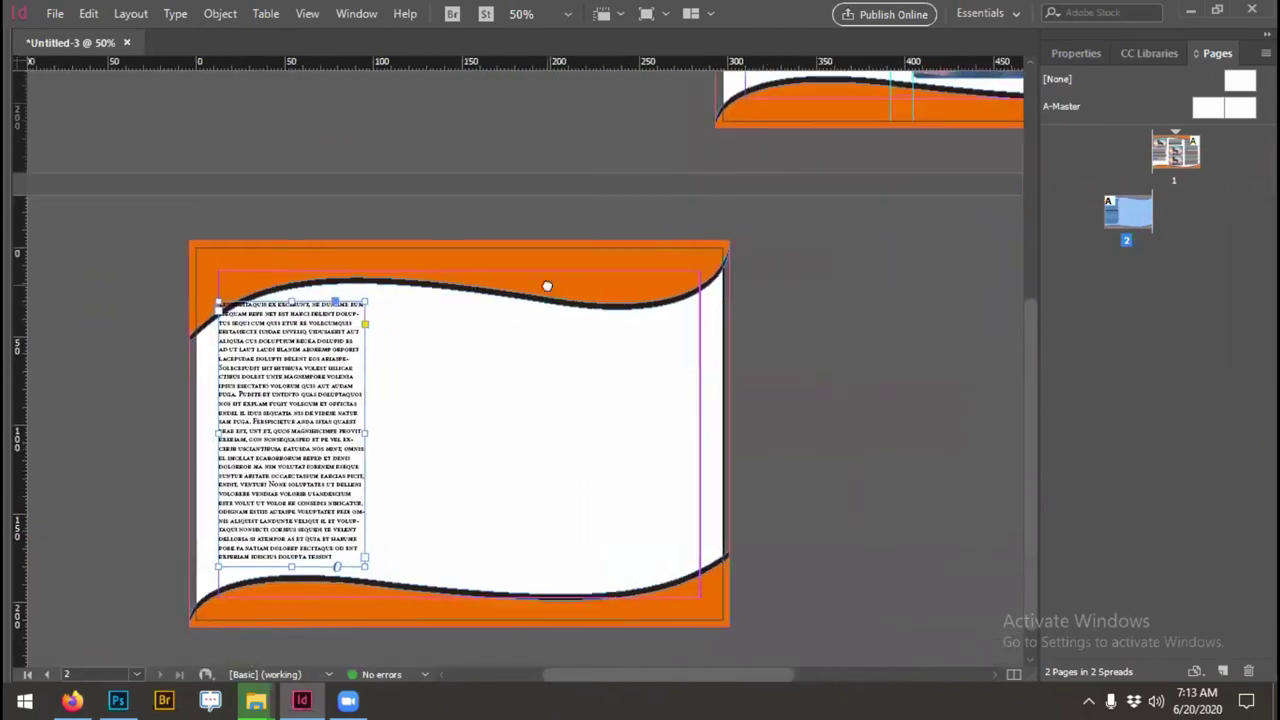
pyautogui.scroll(5, 477, 346)
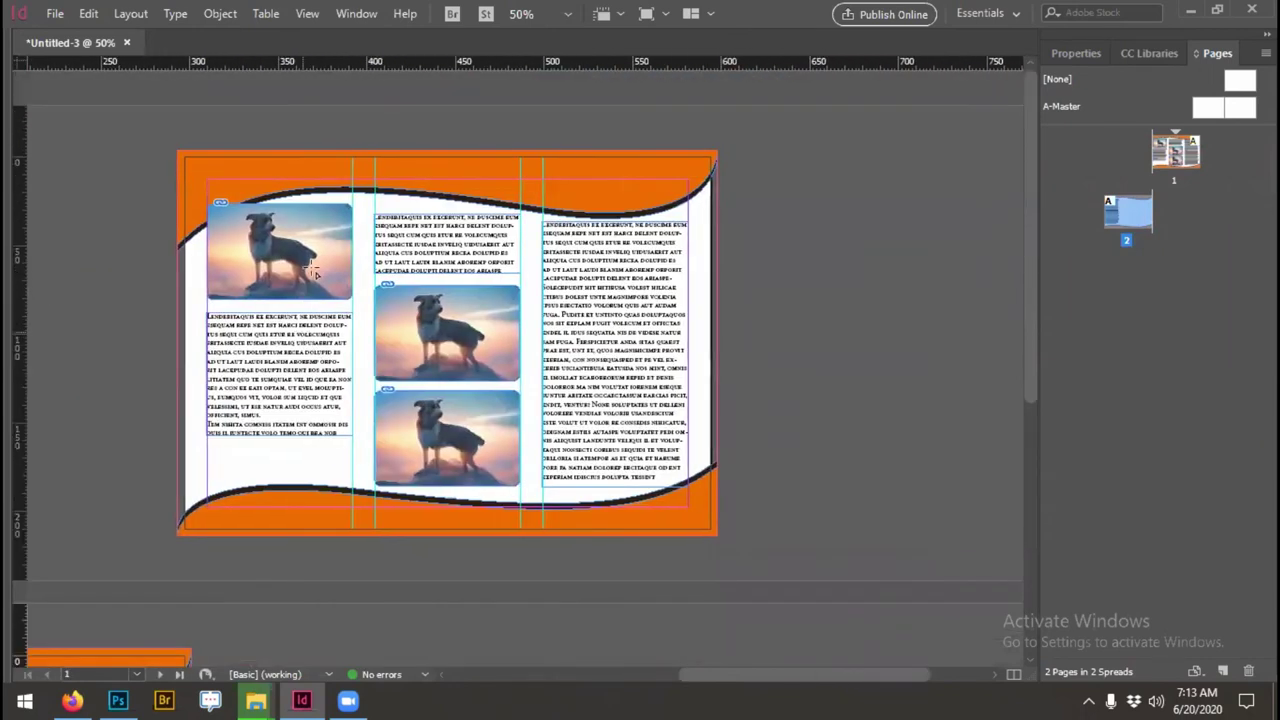
pyautogui.hotkey('ctrl', '1')
pyautogui.moveTo(321, 172); pyautogui.dragTo(616, 500)
# Step: Draw a new empty frame on page 2
pyautogui.scroll(-4, 565, 374)
pyautogui.hscroll(-4, 565, 374)
pyautogui.scroll(-10, 565, 374)
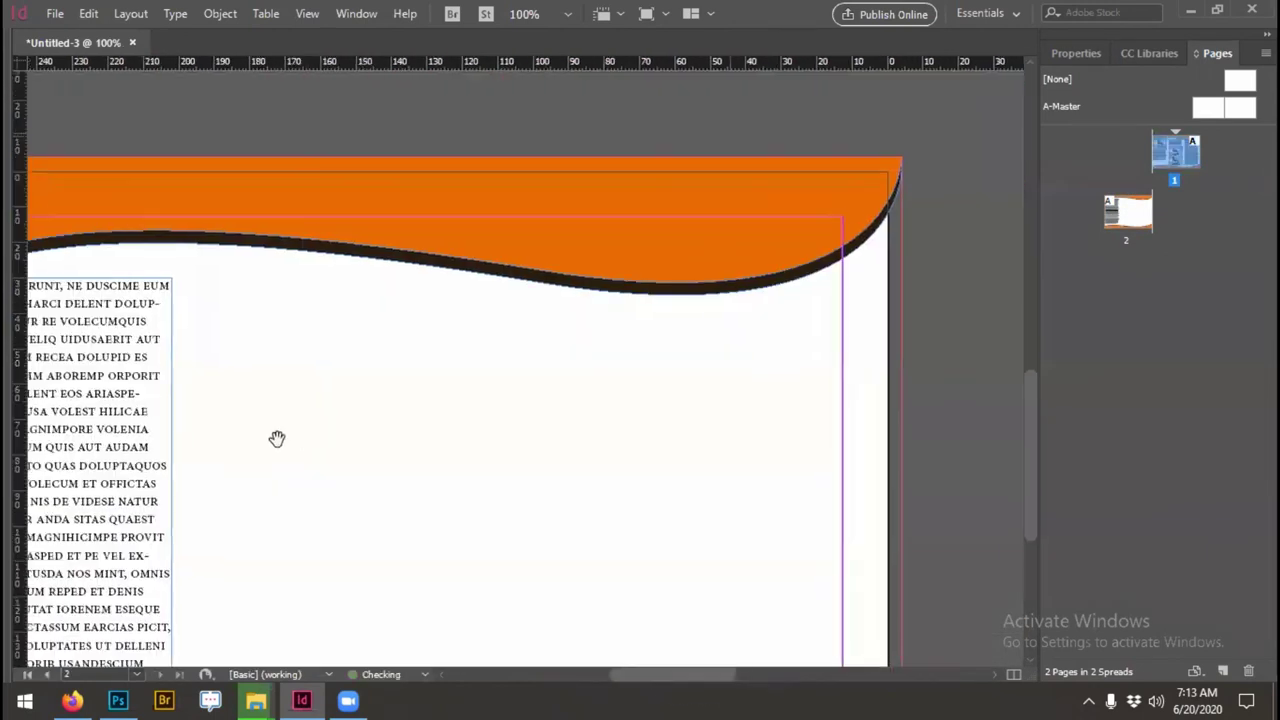
pyautogui.hscroll(-4, 306, 366)
pyautogui.scroll(3, 420, 476)
pyautogui.moveTo(480, 517)
pyautogui.mouseDown()
pyautogui.moveTo(449, 600)
pyautogui.moveTo(388, 484)
pyautogui.mouseUp()
pyautogui.scroll(3, 45, 350)
pyautogui.hscroll(1, 45, 350)
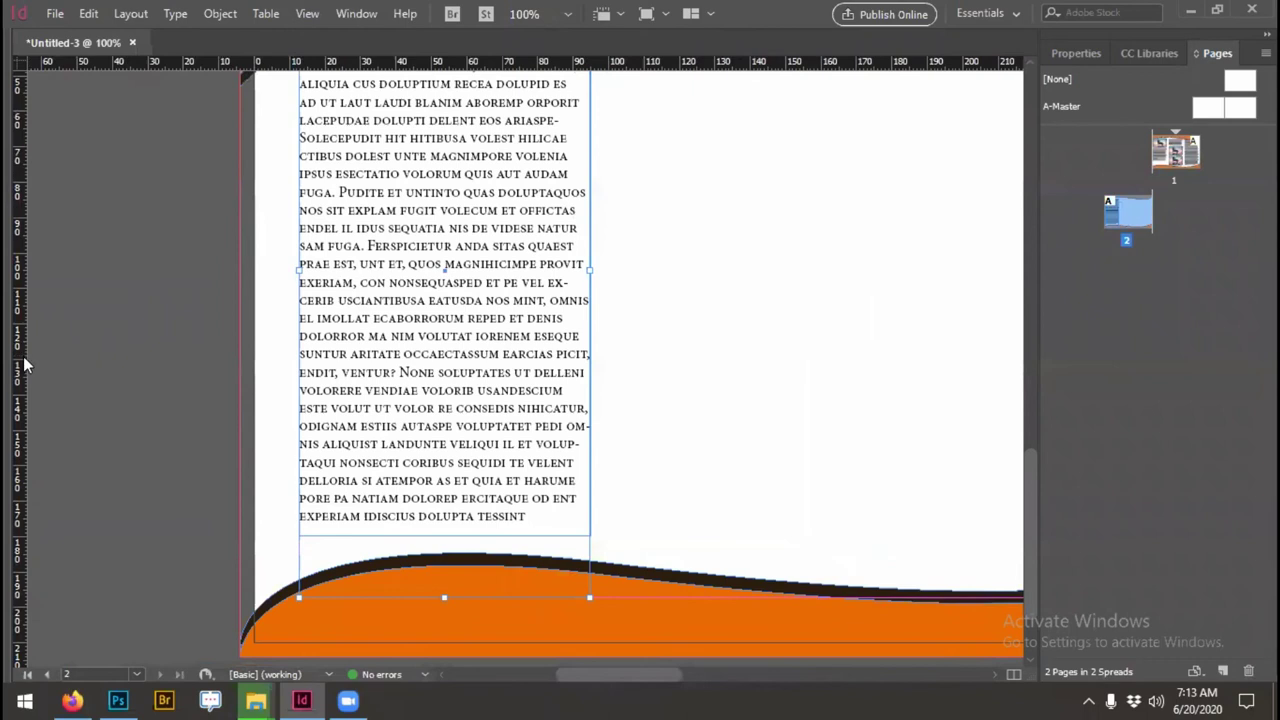
pyautogui.moveTo(623, 435); pyautogui.dragTo(278, 371)
pyautogui.moveTo(625, 207); pyautogui.dragTo(917, 533)
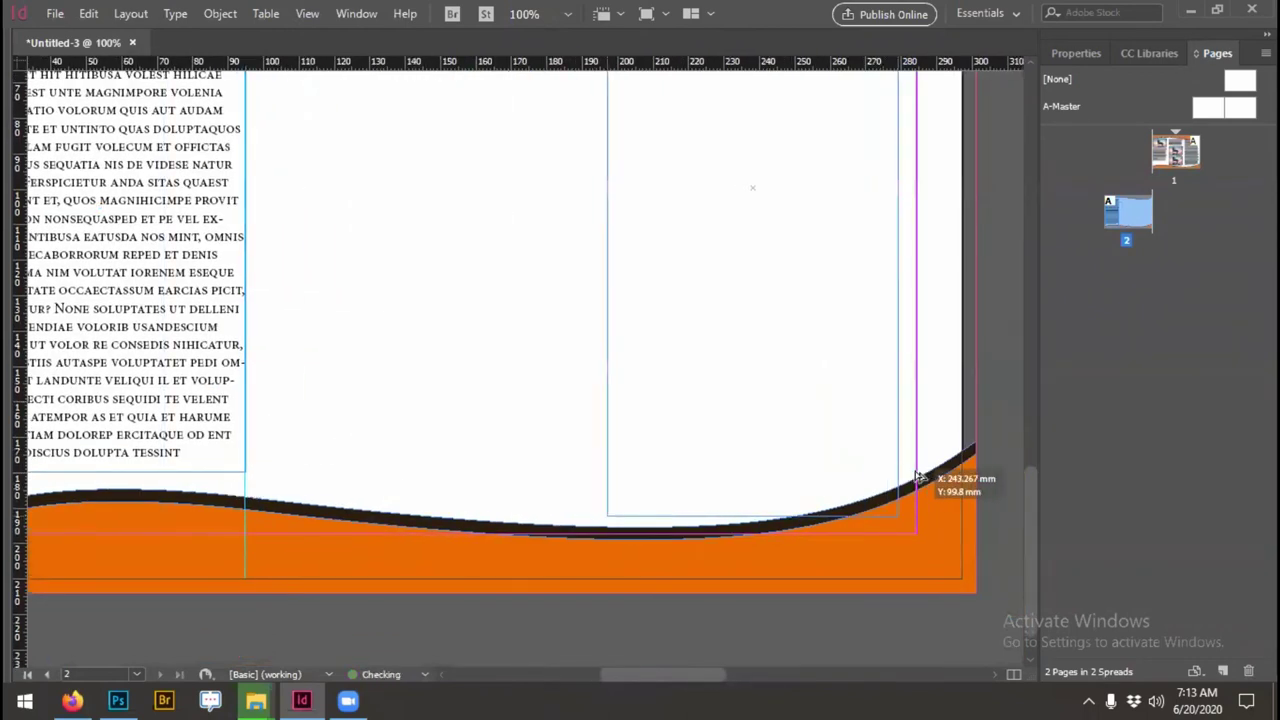
# Step: Add a vertical guide and move the new frame into page 2's middle panel
pyautogui.hscroll(-2, 30, 262)
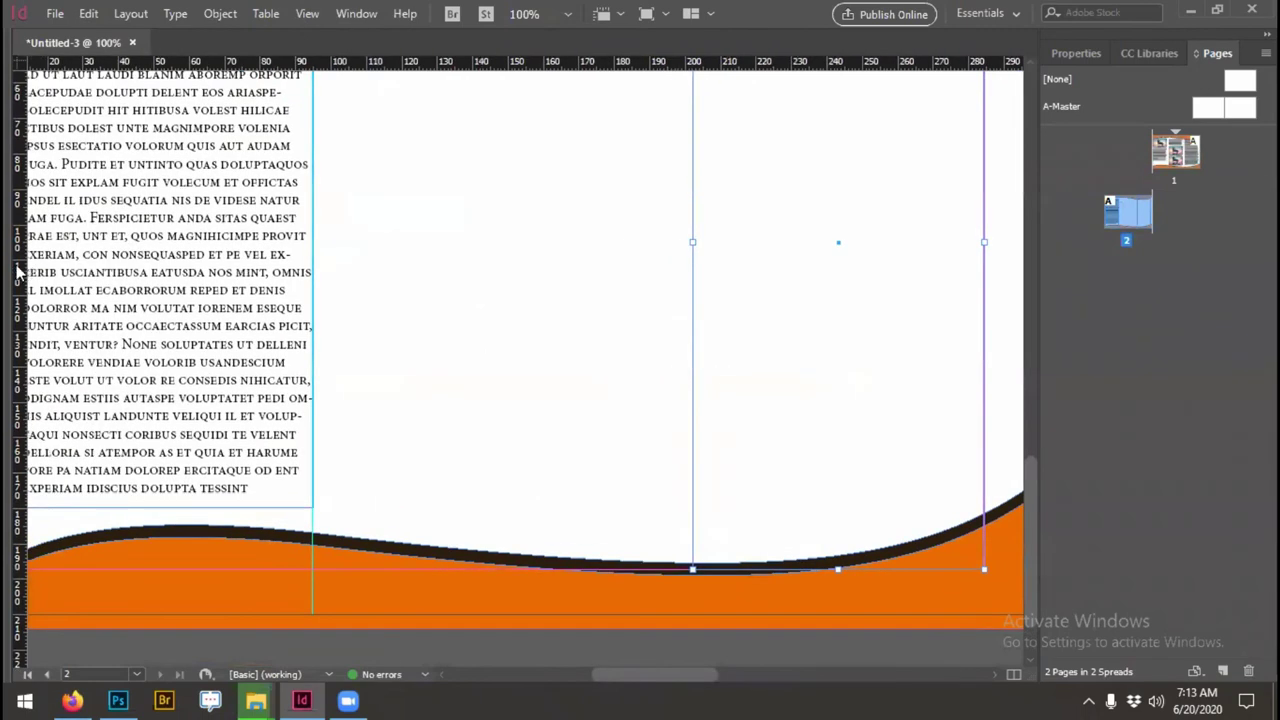
pyautogui.moveTo(14, 264); pyautogui.dragTo(693, 286)
pyautogui.scroll(-3, 1036, 346)
pyautogui.hscroll(1, 1036, 346)
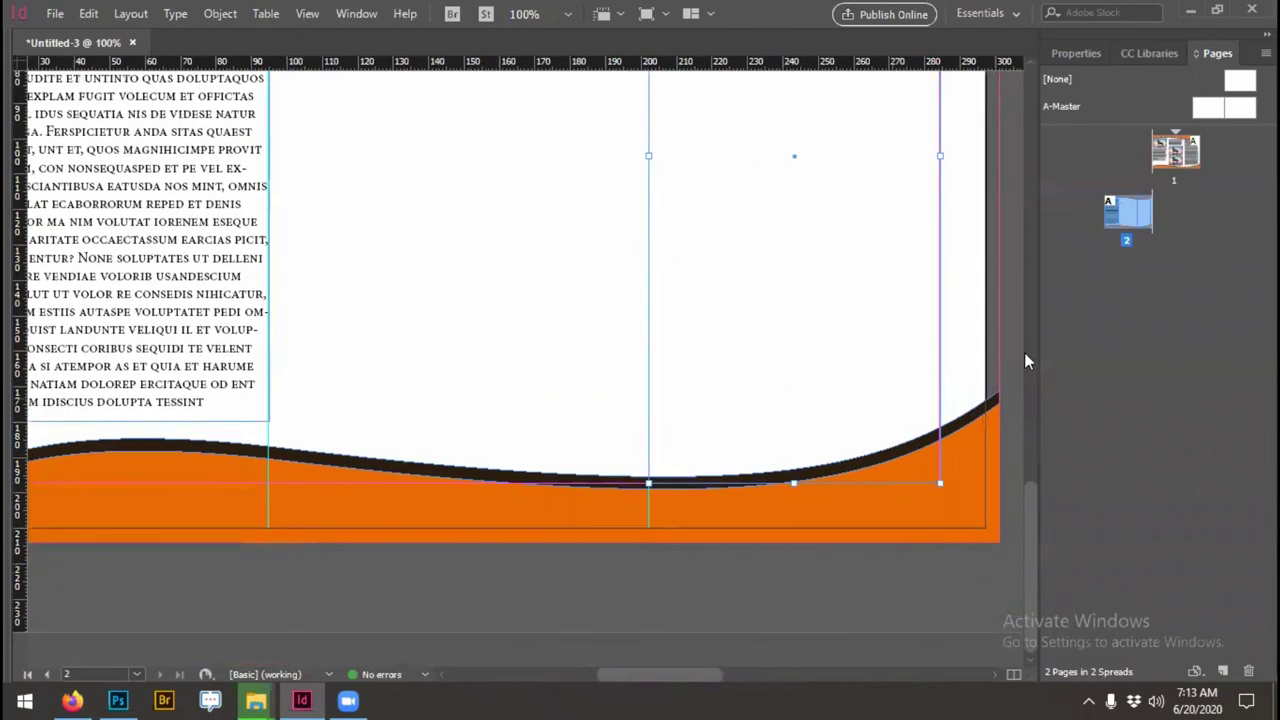
pyautogui.moveTo(940, 343); pyautogui.dragTo(602, 351)
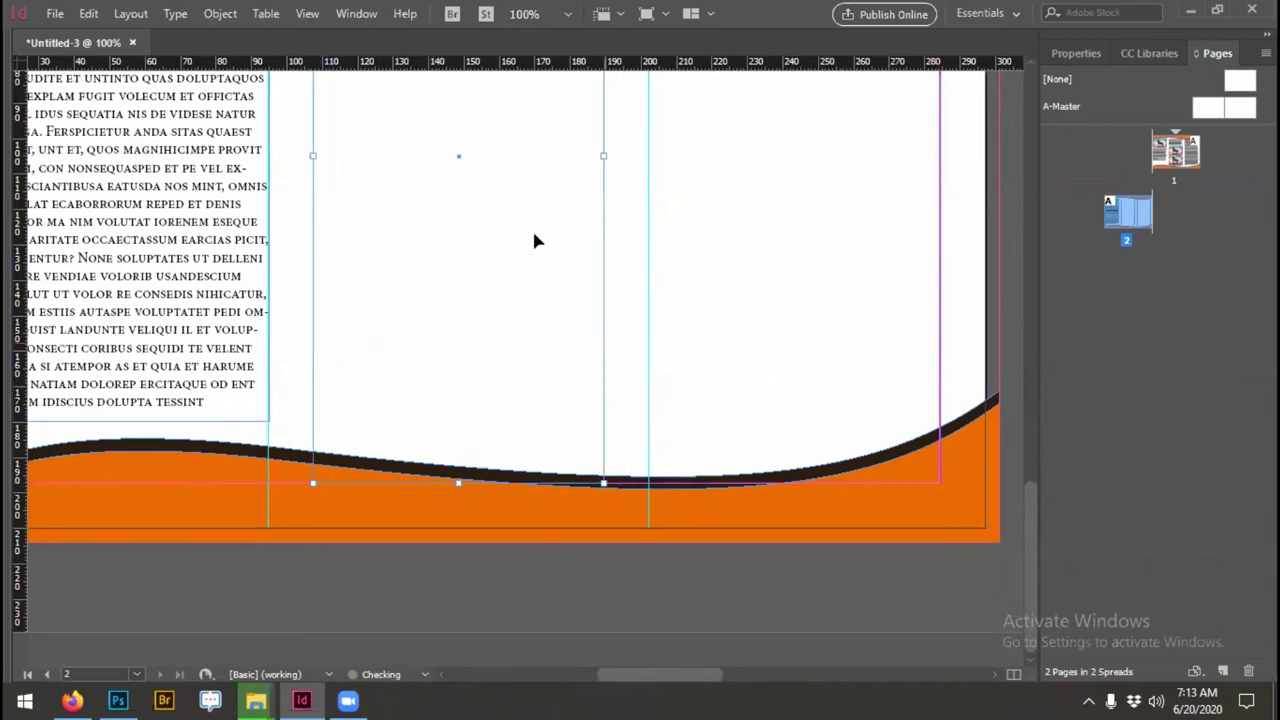
pyautogui.scroll(3, 526, 224)
pyautogui.moveTo(22, 302)
pyautogui.mouseDown()
pyautogui.moveTo(315, 296)
pyautogui.moveTo(30, 292)
pyautogui.mouseUp()
pyautogui.moveTo(598, 280); pyautogui.dragTo(599, 280)
pyautogui.click(1116, 124)
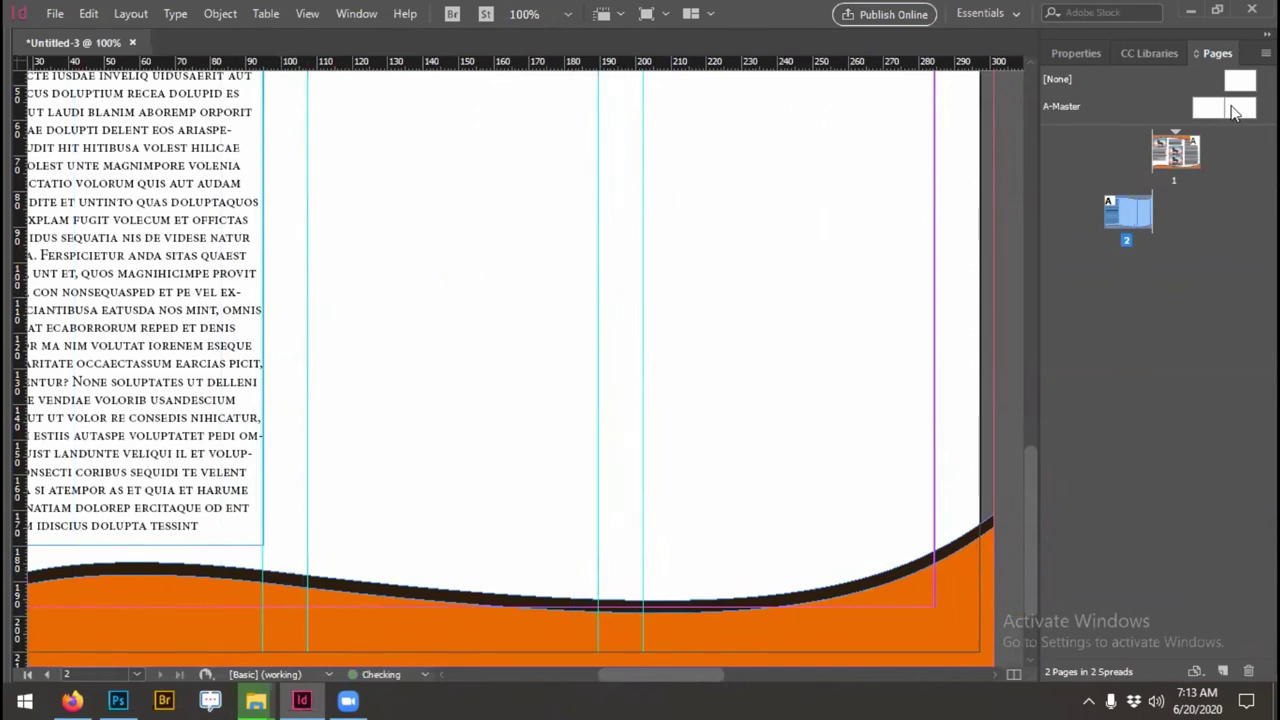
# Step: Open the A-Master spread and paste the frame, aligning its right edge to the margin
pyautogui.doubleClick(1236, 111)
pyautogui.hotkey('ctrl', '-')
pyautogui.hotkey('ctrl', '-')
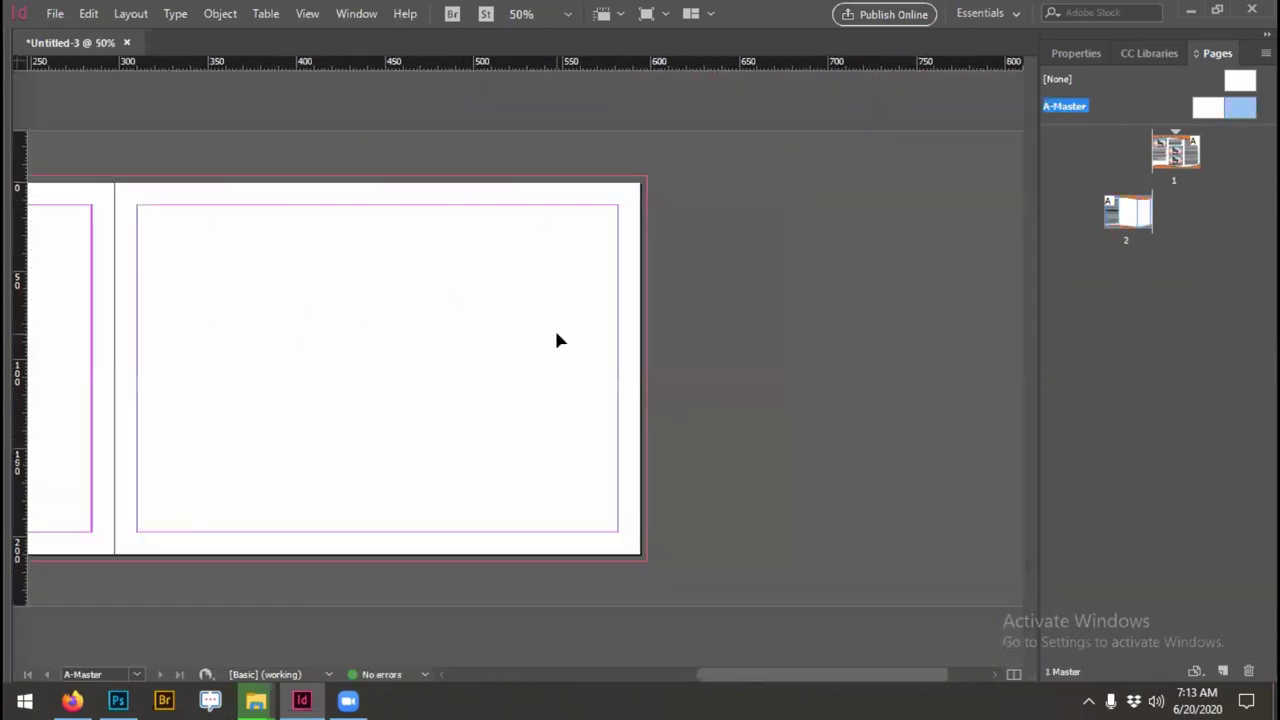
pyautogui.hotkey('ctrl', 'v')
pyautogui.moveTo(532, 369)
pyautogui.mouseDown()
pyautogui.moveTo(551, 371)
pyautogui.moveTo(209, 371)
pyautogui.moveTo(378, 369)
pyautogui.mouseUp()
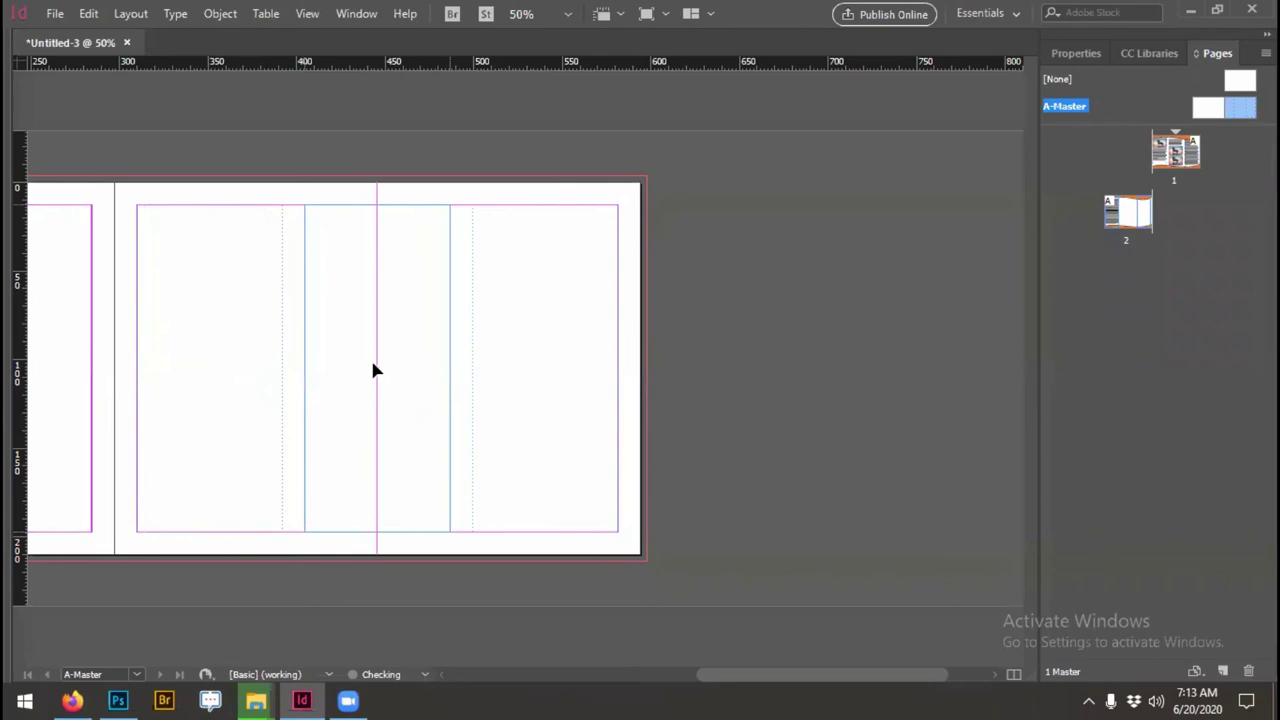
# Step: Preview the result on page 2, then go back to the A-Master spread with guides shown
pyautogui.click(721, 374)
pyautogui.doubleClick(1139, 212)
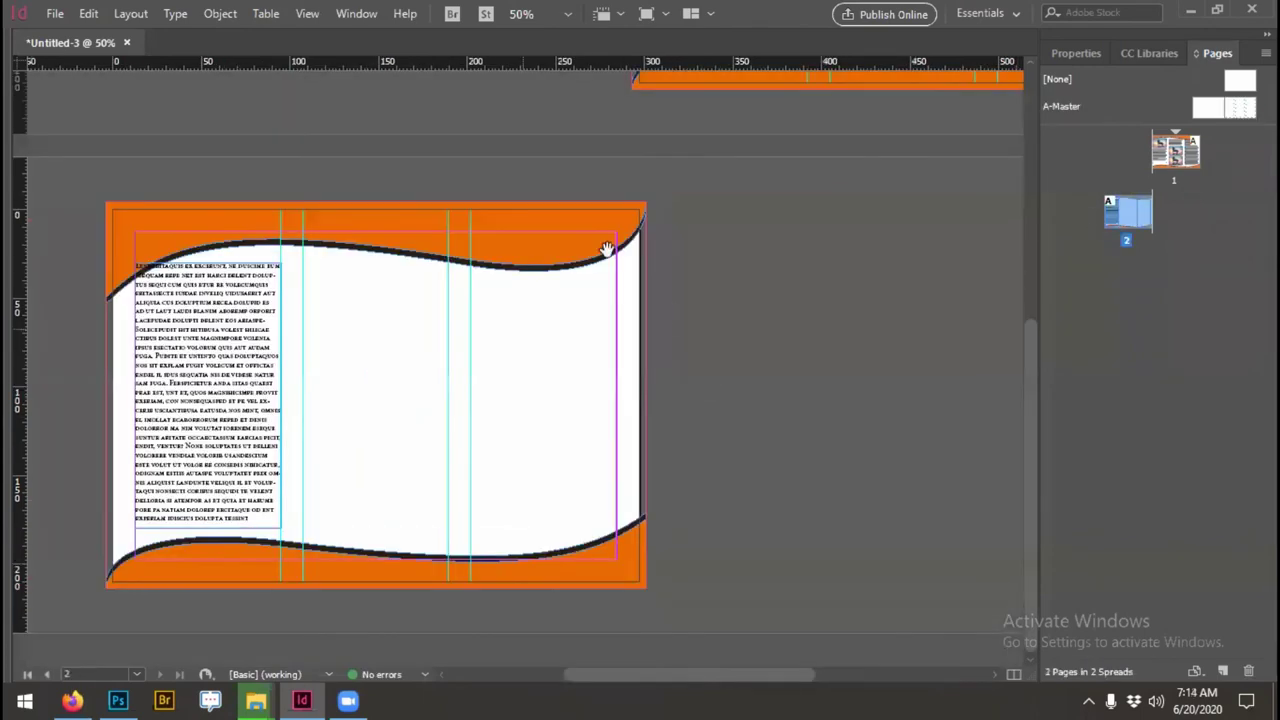
pyautogui.press('w')
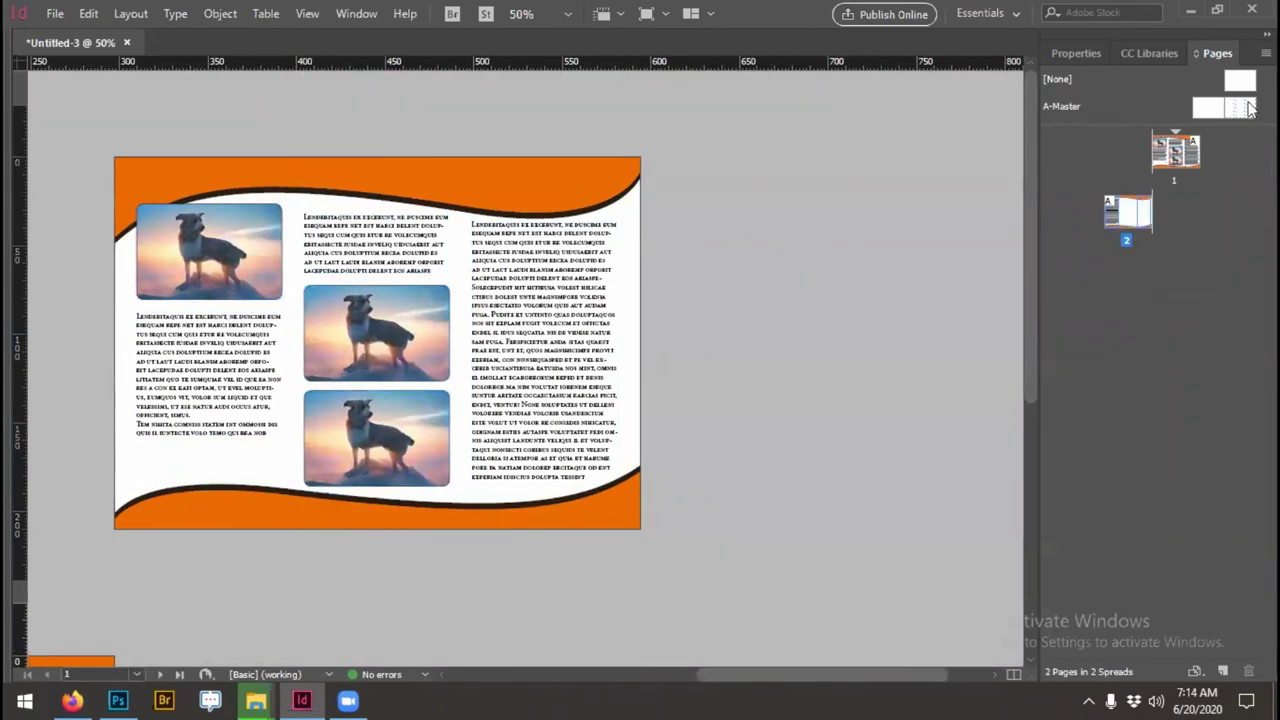
pyautogui.doubleClick(1233, 110)
pyautogui.press('w')
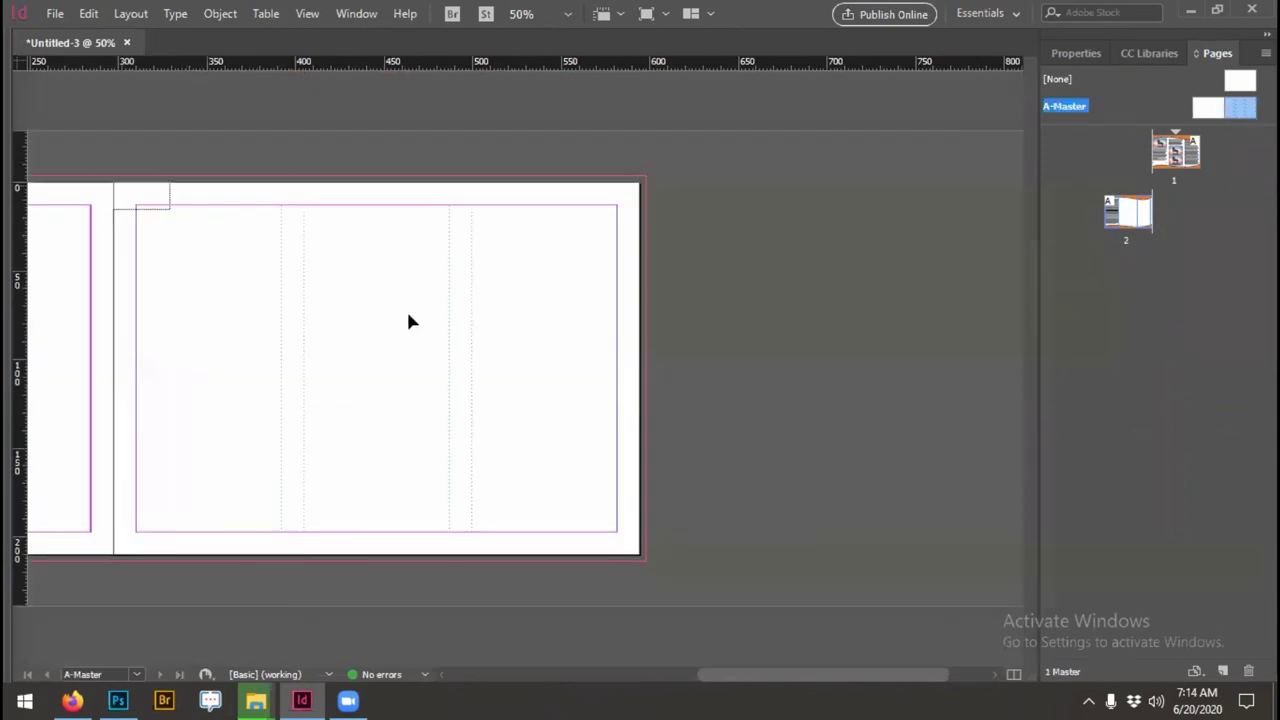
# Step: Select the three master frames and drag four vertical guides at the column gaps
pyautogui.hotkey('ctrl', 'a')
pyautogui.moveTo(25, 283); pyautogui.dragTo(281, 292)
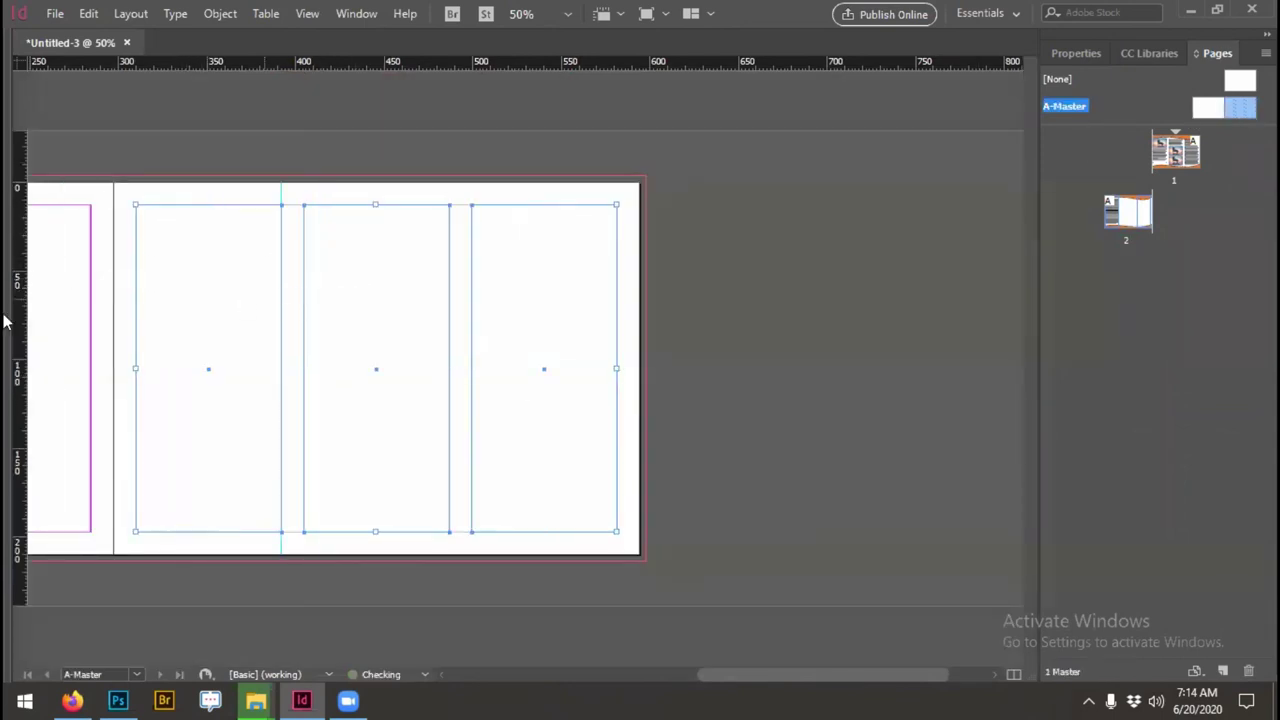
pyautogui.moveTo(18, 322)
pyautogui.mouseDown()
pyautogui.moveTo(313, 303)
pyautogui.moveTo(303, 312)
pyautogui.mouseUp()
pyautogui.moveTo(18, 323); pyautogui.dragTo(449, 279)
pyautogui.moveTo(20, 300); pyautogui.dragTo(471, 286)
# Step: Move the three column frames onto the left master page and add three column guides there
pyautogui.moveTo(628, 339); pyautogui.dragTo(837, 339)
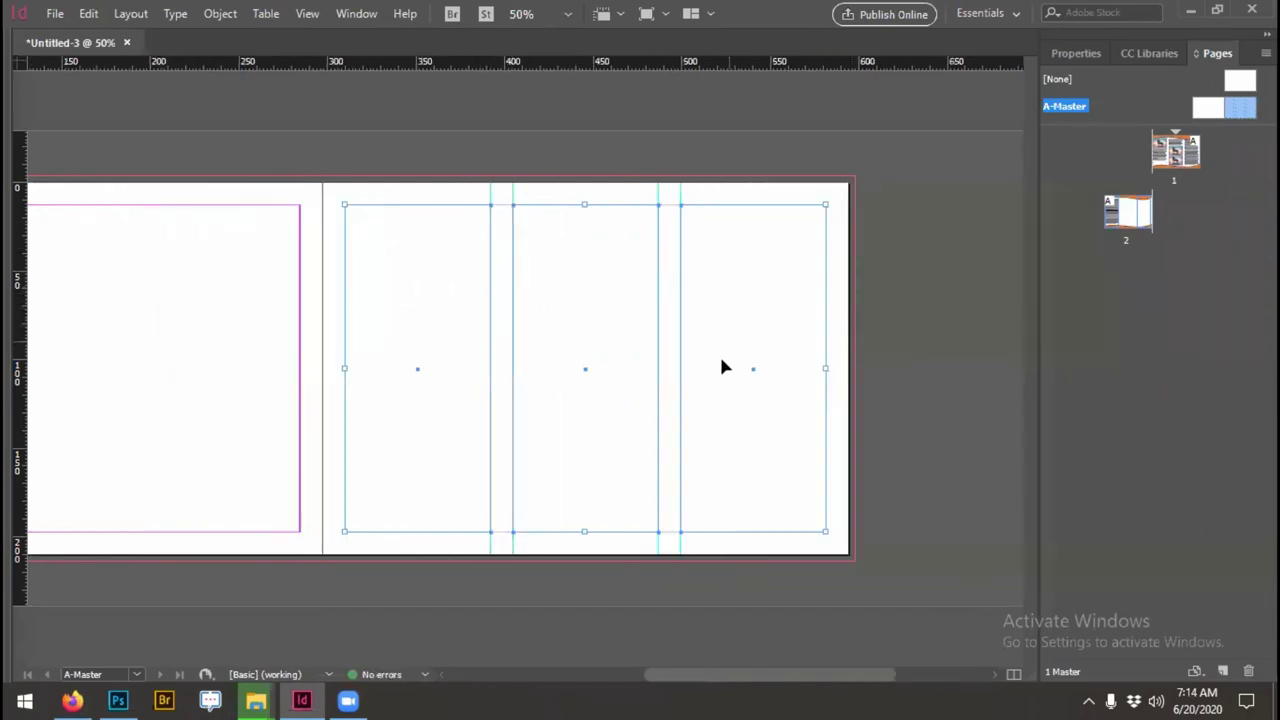
pyautogui.moveTo(721, 358)
pyautogui.mouseDown()
pyautogui.moveTo(861, 358)
pyautogui.moveTo(367, 372)
pyautogui.mouseUp()
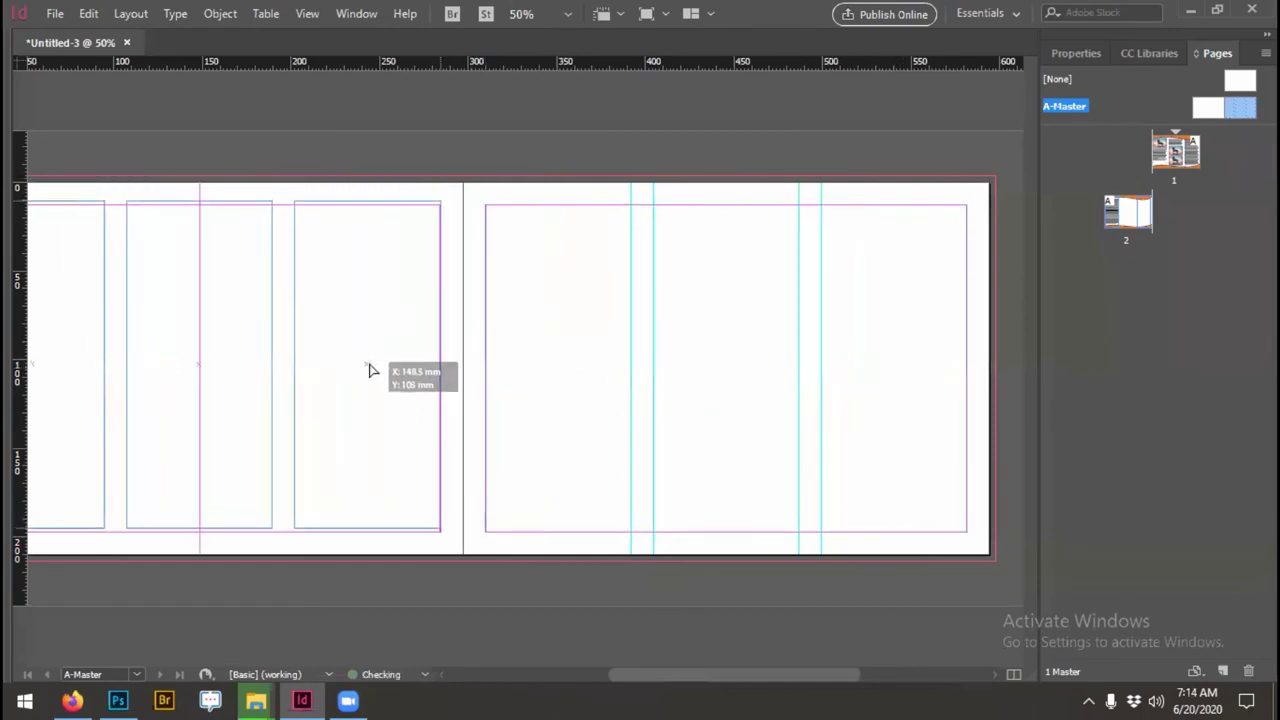
pyautogui.hscroll(-3, 97, 340)
pyautogui.moveTo(17, 358); pyautogui.dragTo(329, 335)
pyautogui.moveTo(17, 338); pyautogui.dragTo(351, 303)
pyautogui.moveTo(20, 314); pyautogui.dragTo(501, 282)
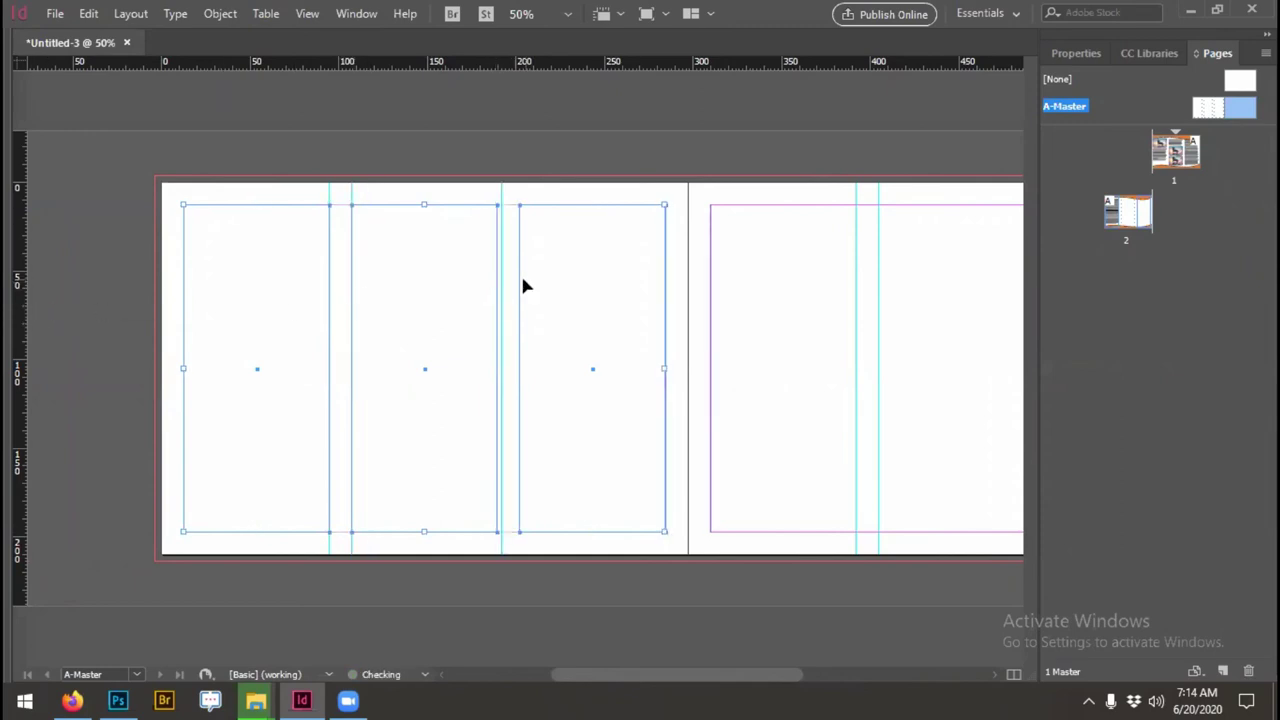
# Step: Nudge a column guide into place, add one more, and return to page 1
pyautogui.click(502, 260)
pyautogui.moveTo(500, 257); pyautogui.dragTo(497, 252)
pyautogui.moveTo(7, 317); pyautogui.dragTo(524, 285)
pyautogui.doubleClick(1172, 150)
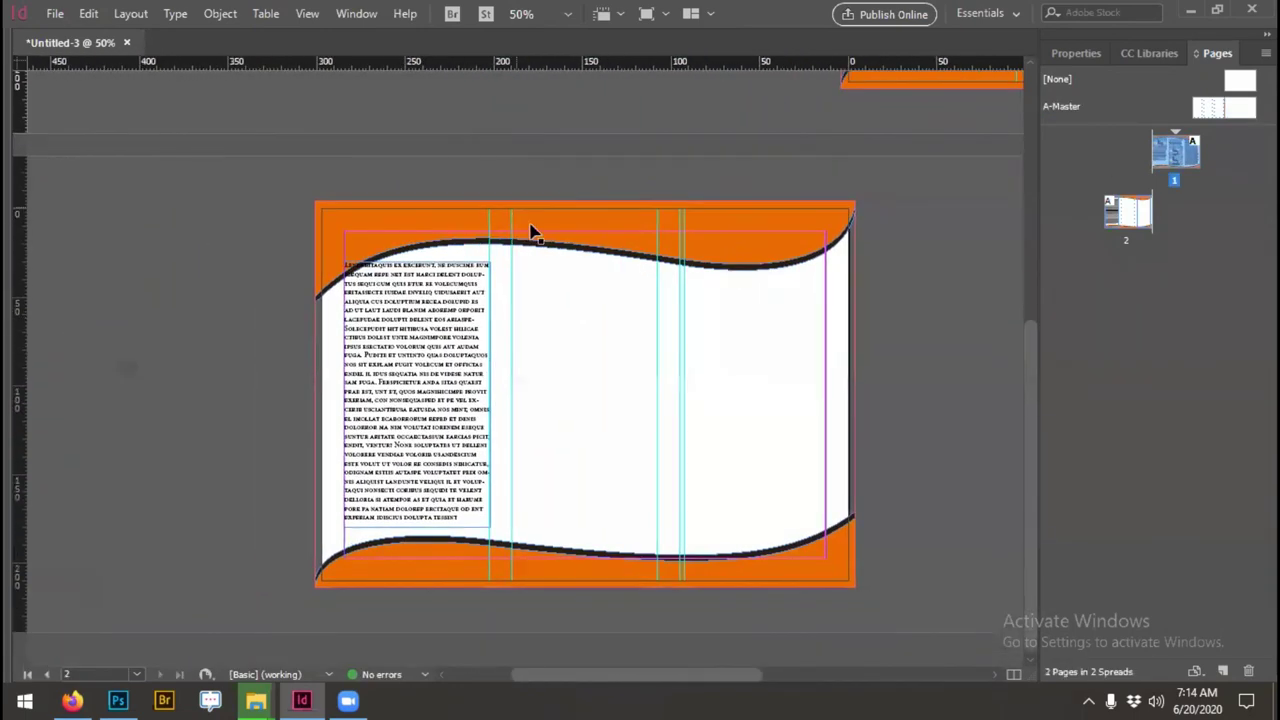
# Step: Check the A-Master spread at 50% zoom, then come back to page 2
pyautogui.hotkey('ctrl', '1')
pyautogui.click(788, 293)
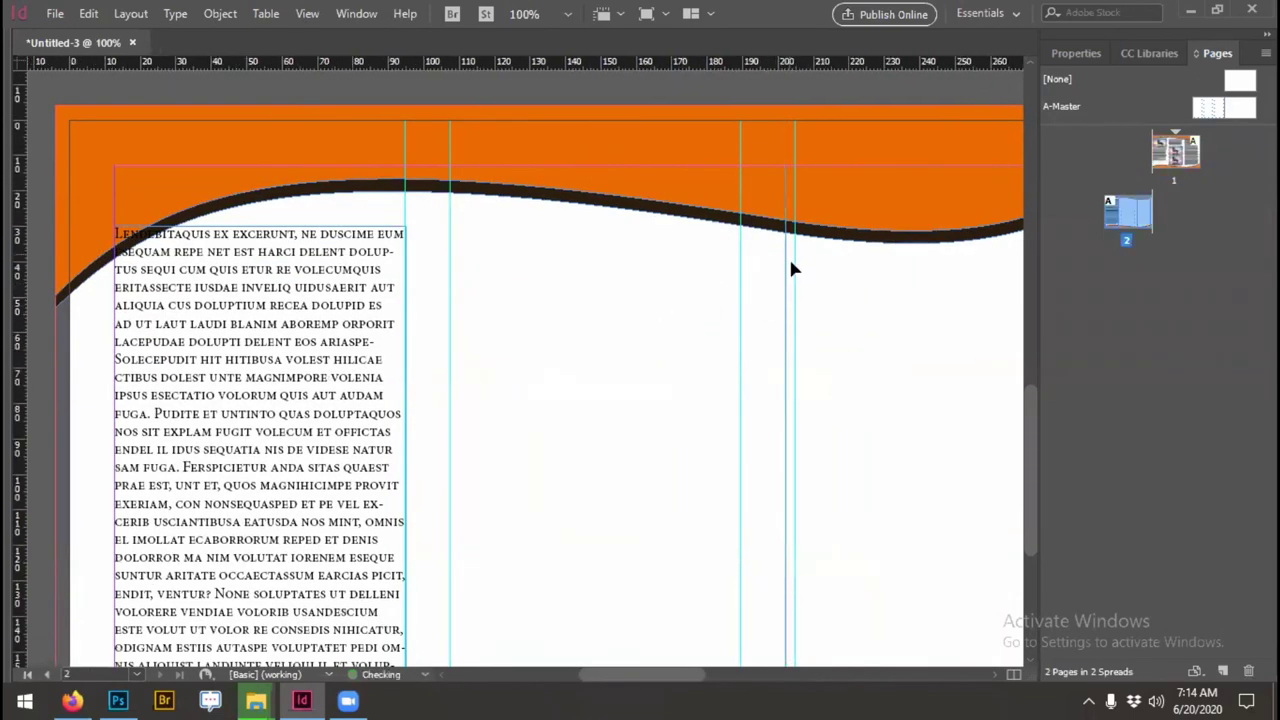
pyautogui.doubleClick(1210, 113)
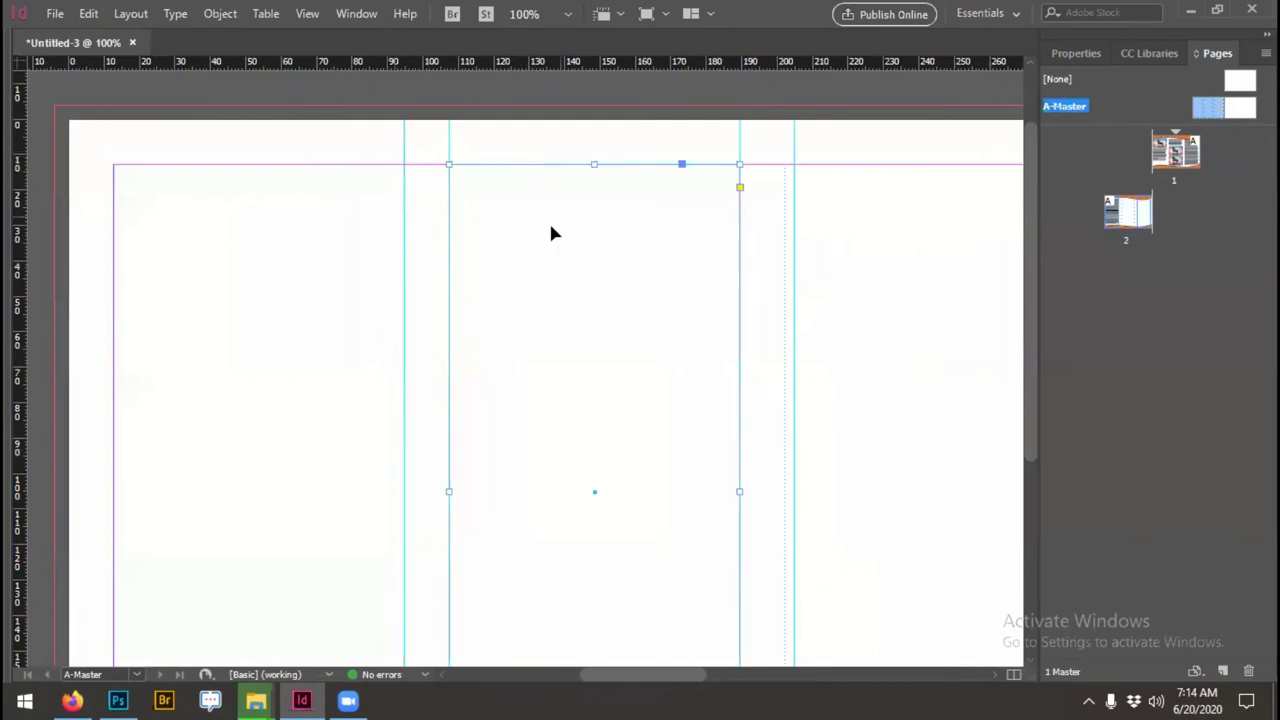
pyautogui.click(593, 254)
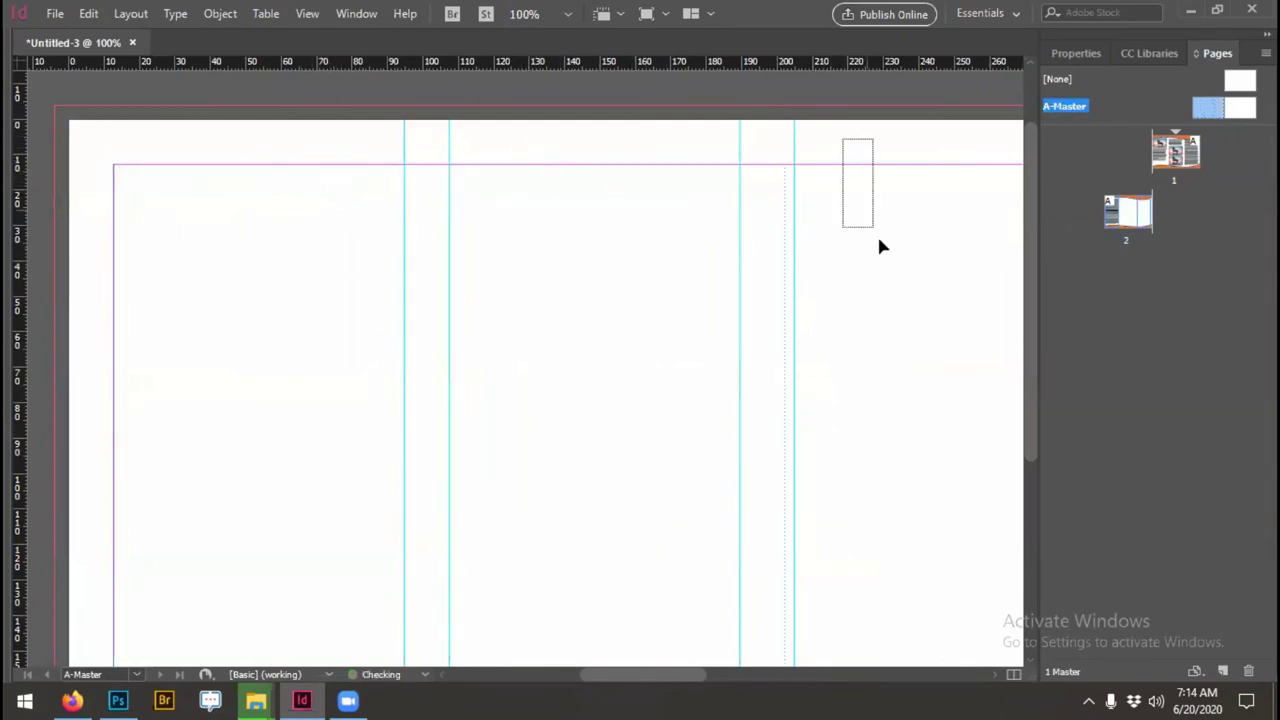
pyautogui.hscroll(5, 864, 238)
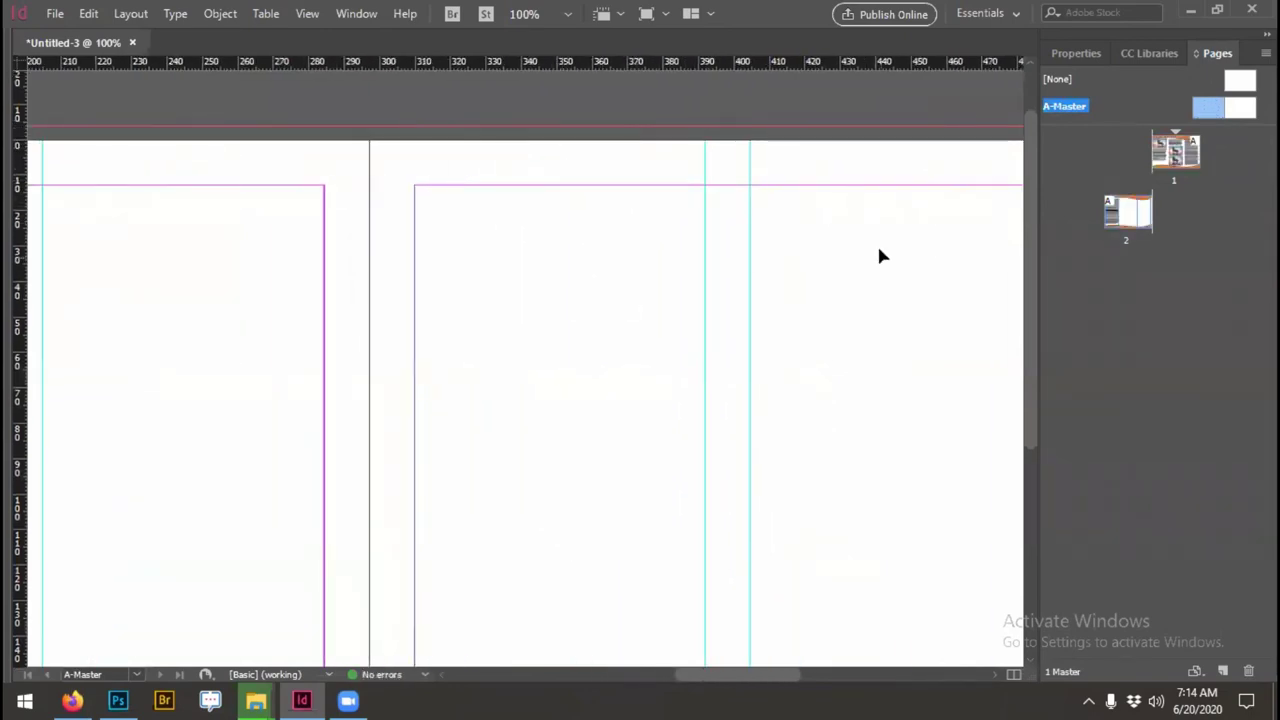
pyautogui.hscroll(3, 743, 186)
pyautogui.hotkey('ctrl', '-')
pyautogui.doubleClick(1128, 212)
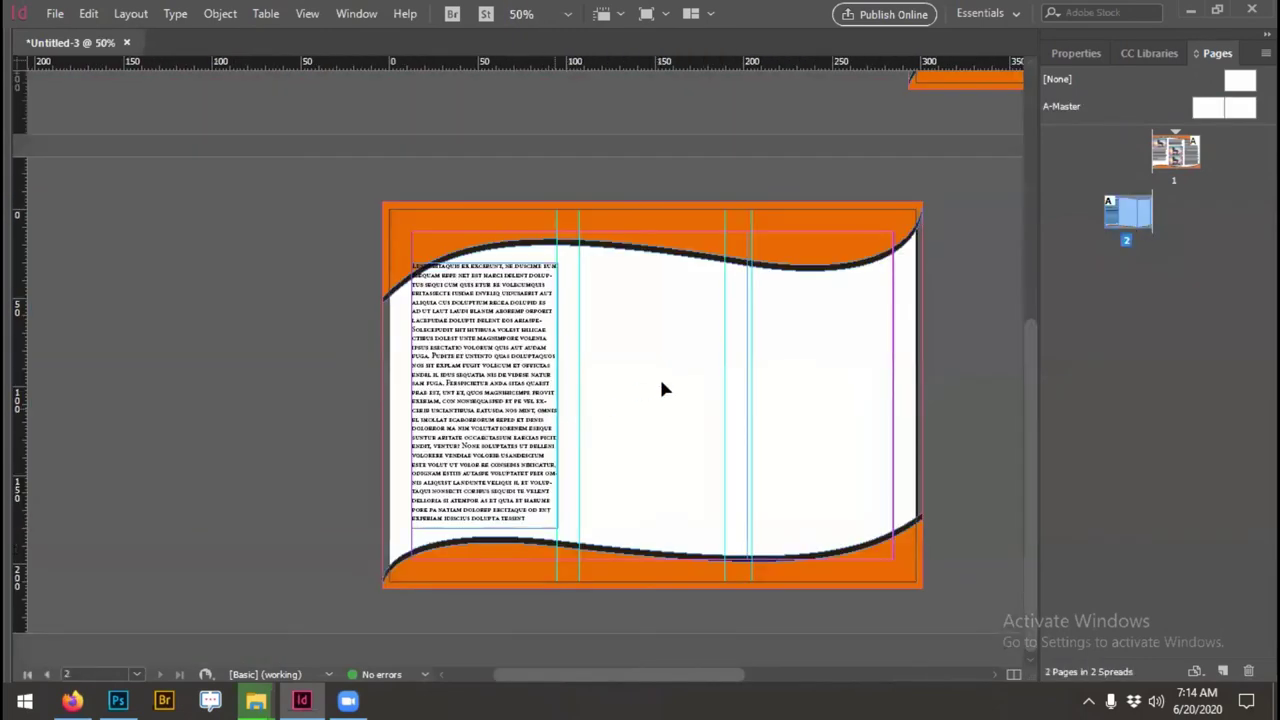
# Step: Select the left text block on page 2 and lower its top edge below the wave
pyautogui.moveTo(348, 230); pyautogui.dragTo(931, 263)
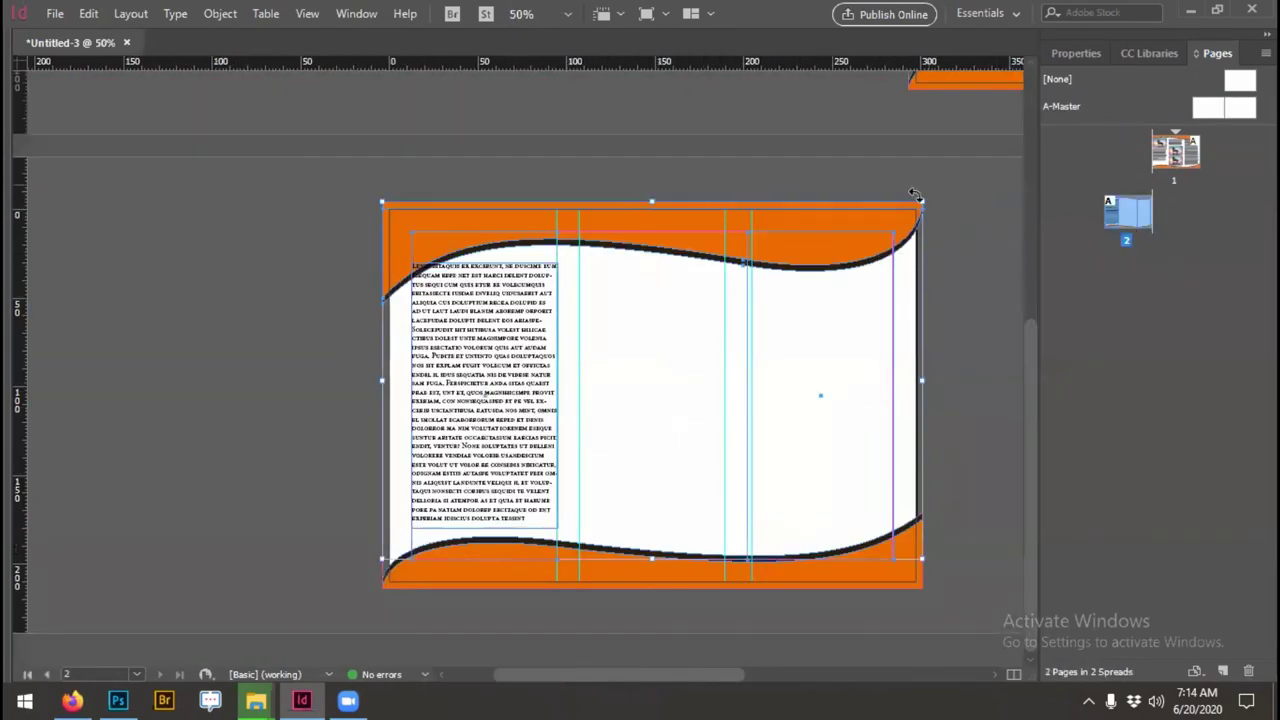
pyautogui.click(922, 503)
pyautogui.click(907, 280)
pyautogui.hscroll(-3, 837, 310)
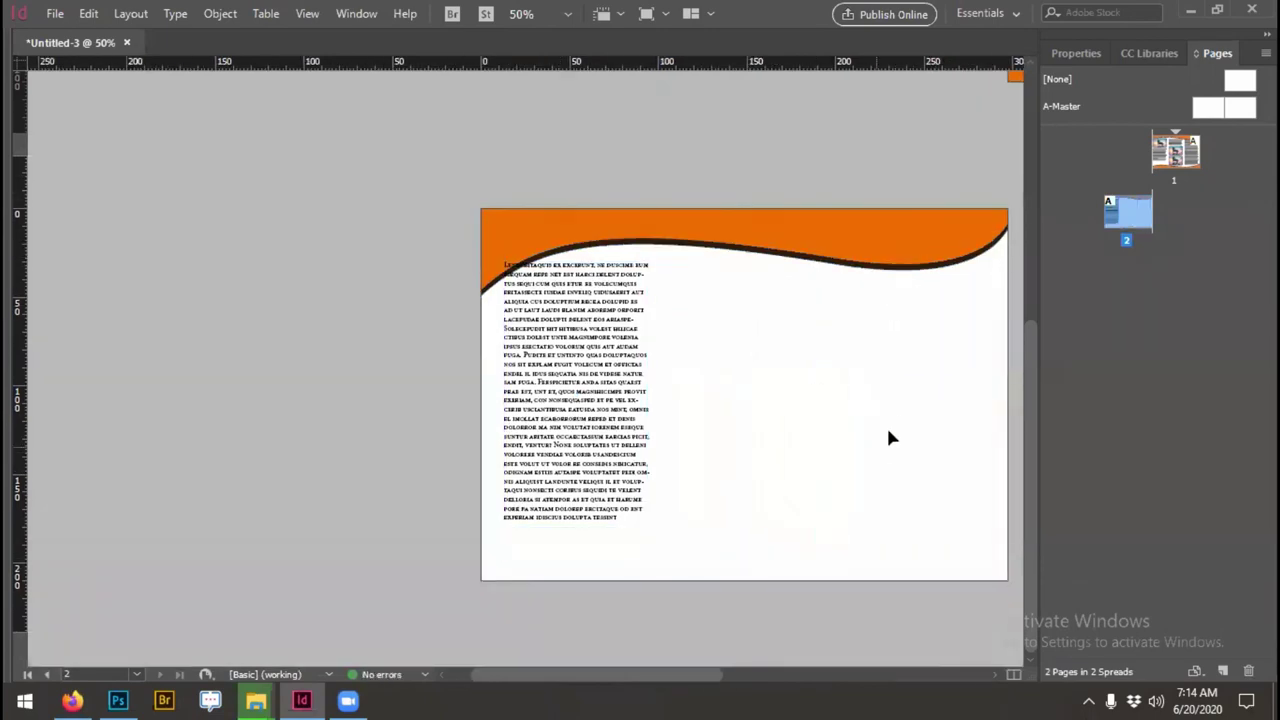
pyautogui.hscroll(3, 880, 500)
pyautogui.click(943, 523)
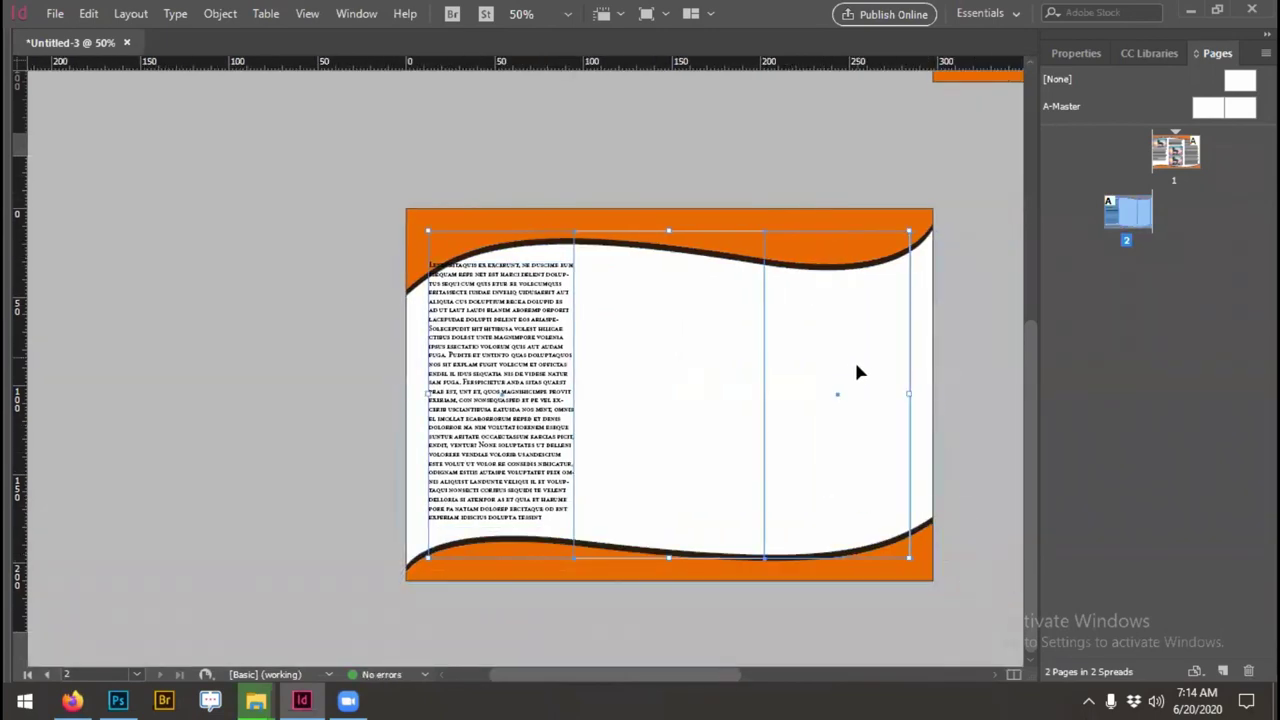
pyautogui.click(777, 348)
pyautogui.hscroll(-2, 777, 348)
pyautogui.click(543, 266)
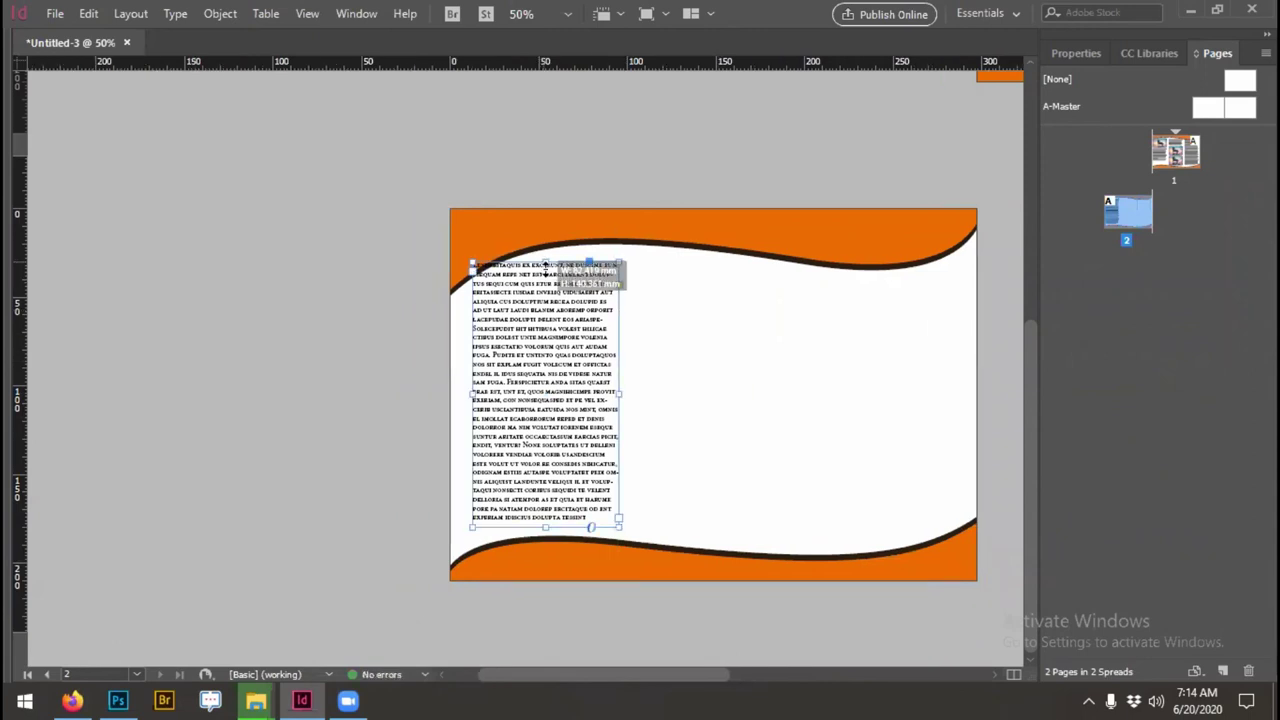
pyautogui.moveTo(545, 272); pyautogui.dragTo(545, 281)
# Step: Delete the overset closing lines from 'FORE IA' onward and end the text with a period
pyautogui.doubleClick(575, 519)
pyautogui.moveTo(586, 508); pyautogui.dragTo(636, 525)
pyautogui.press('BackSpace')
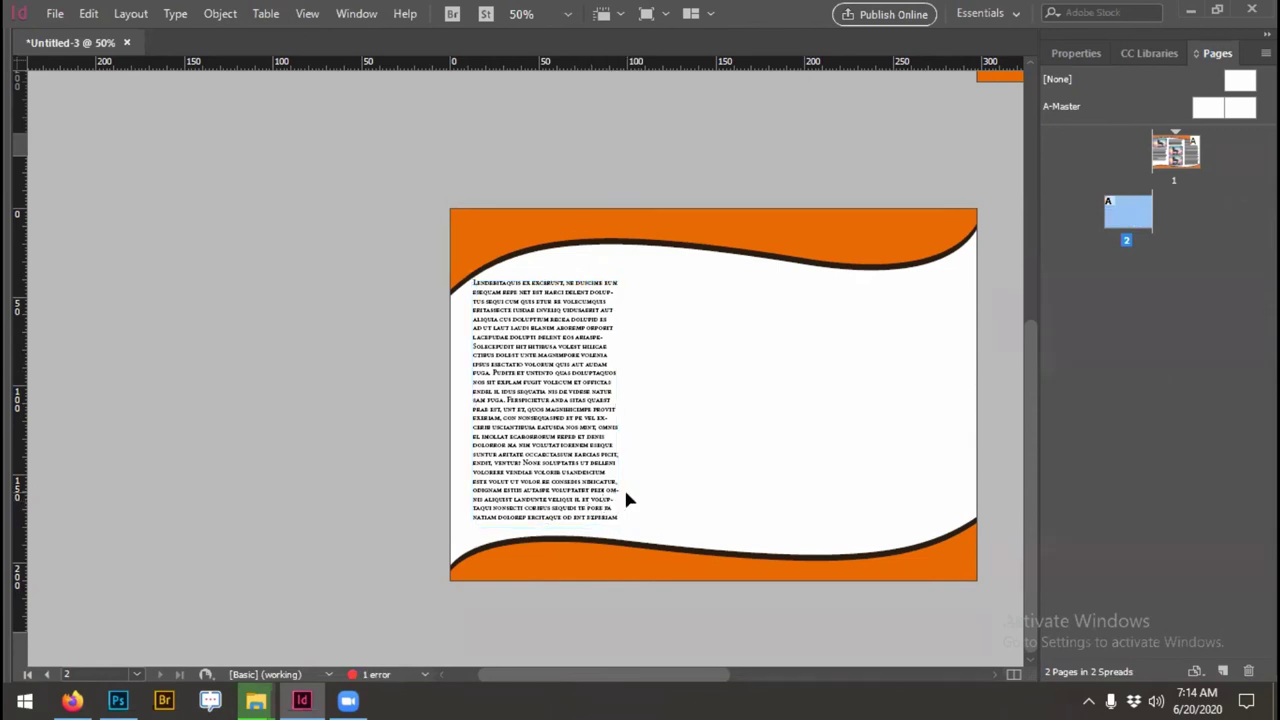
pyautogui.hotkey('ctrl', 'a')
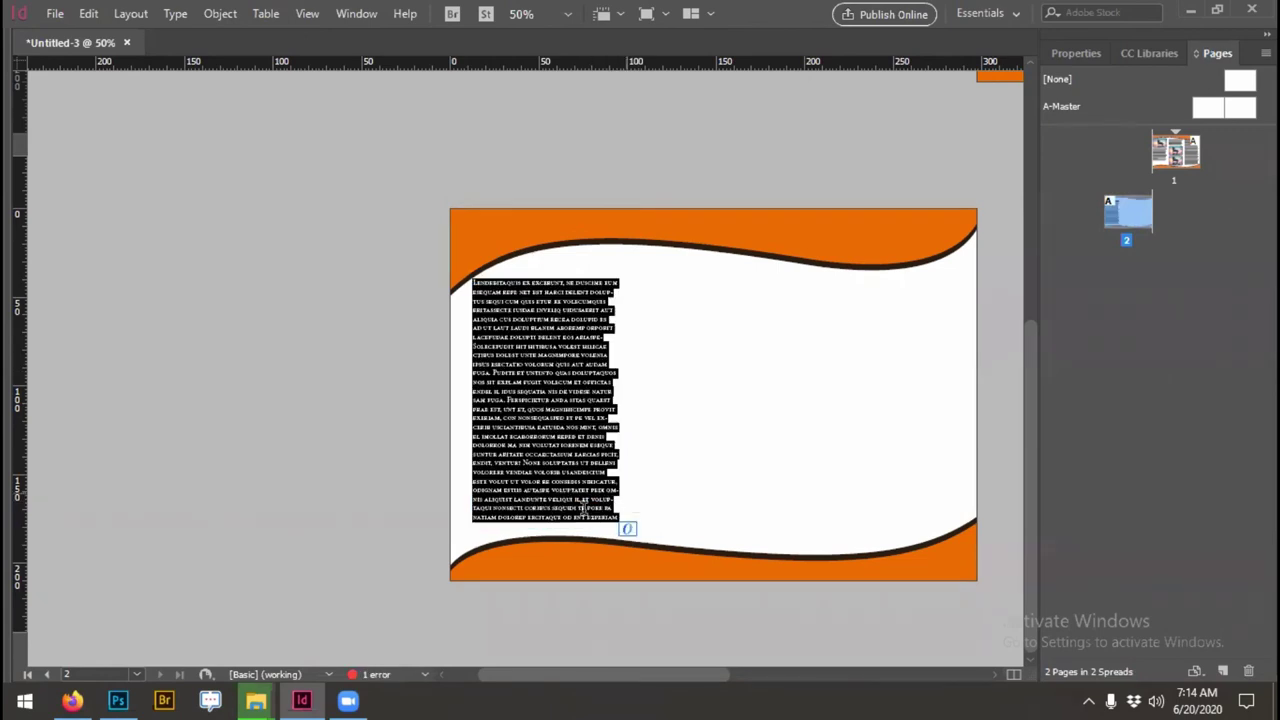
pyautogui.click(623, 527)
pyautogui.moveTo(620, 518); pyautogui.dragTo(587, 508)
pyautogui.press('BackSpace')
pyautogui.write('.')
pyautogui.press('Escape')
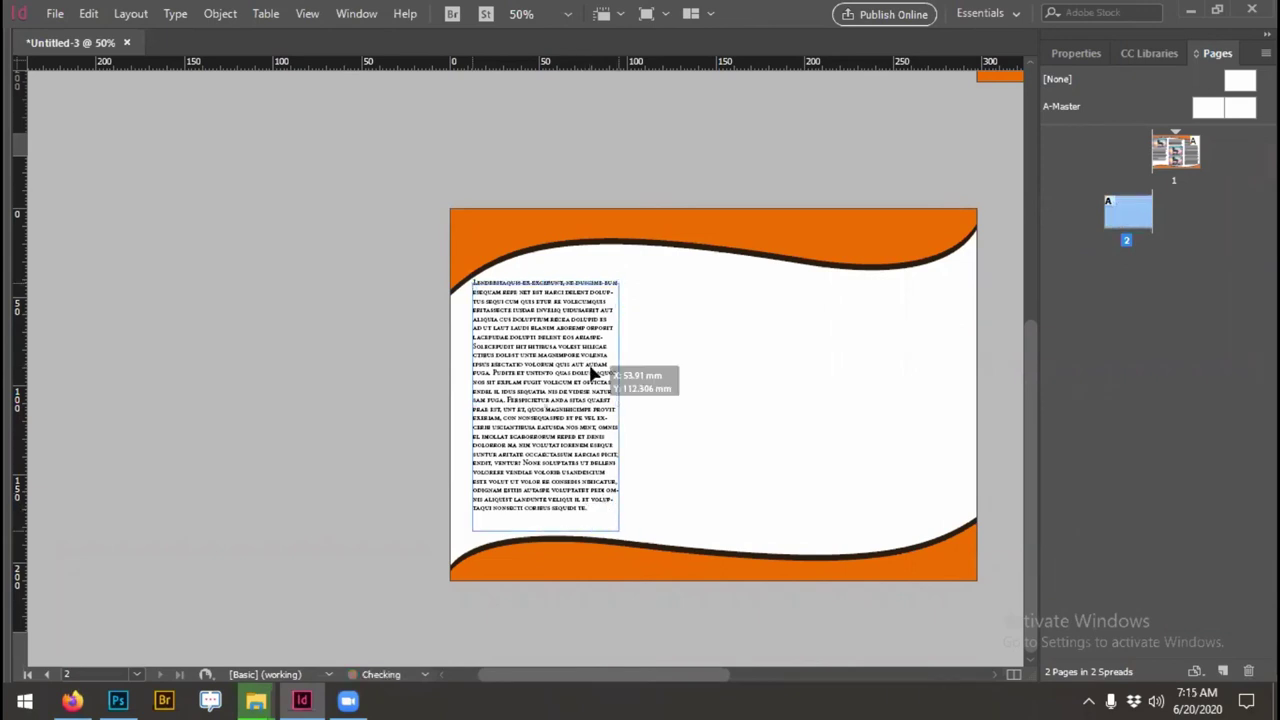
pyautogui.hscroll(2, 450, 480)
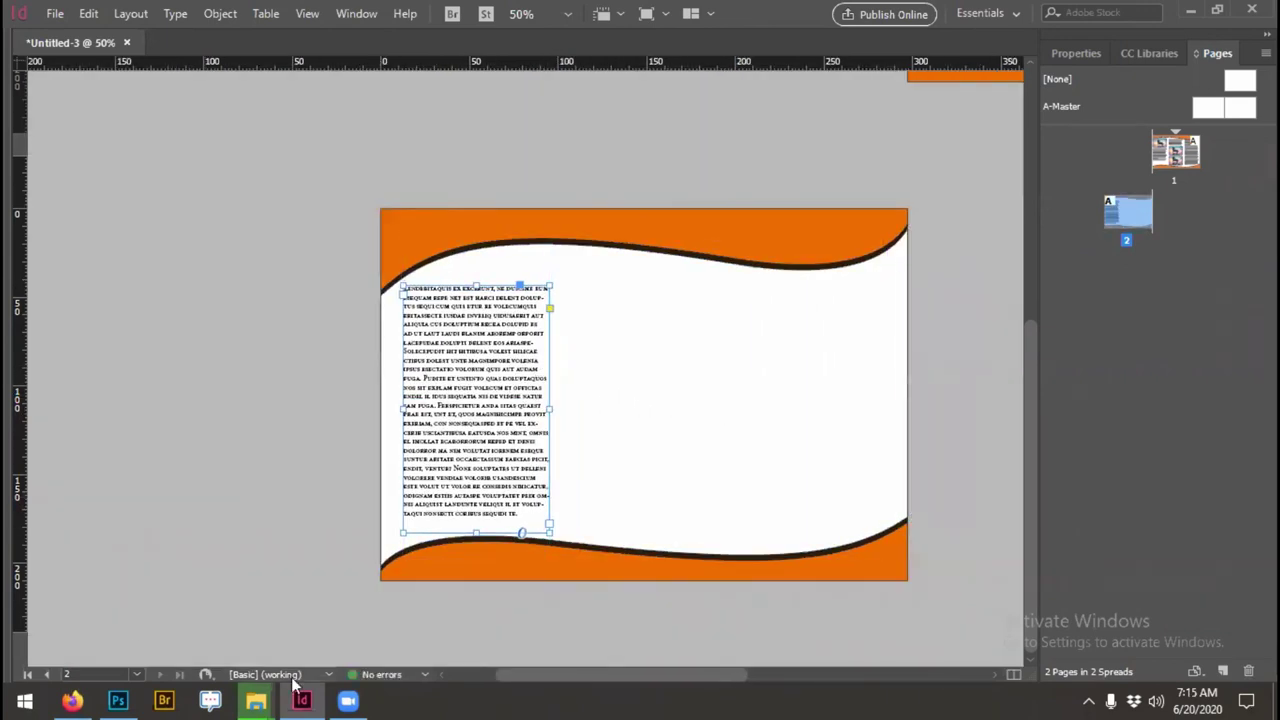
# Step: Drag the forest photo (_010) from File Explorer onto page 2 and move it lower
pyautogui.moveTo(256, 700)
pyautogui.click(302, 648)
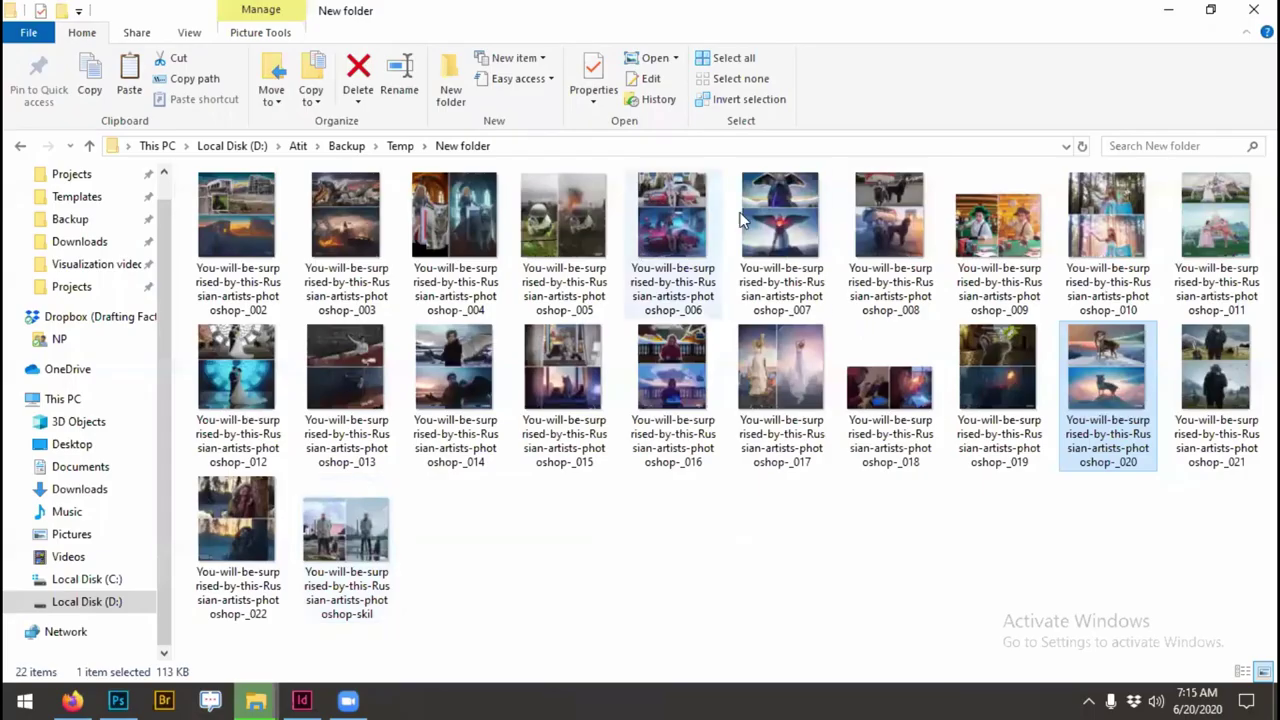
pyautogui.click(783, 237)
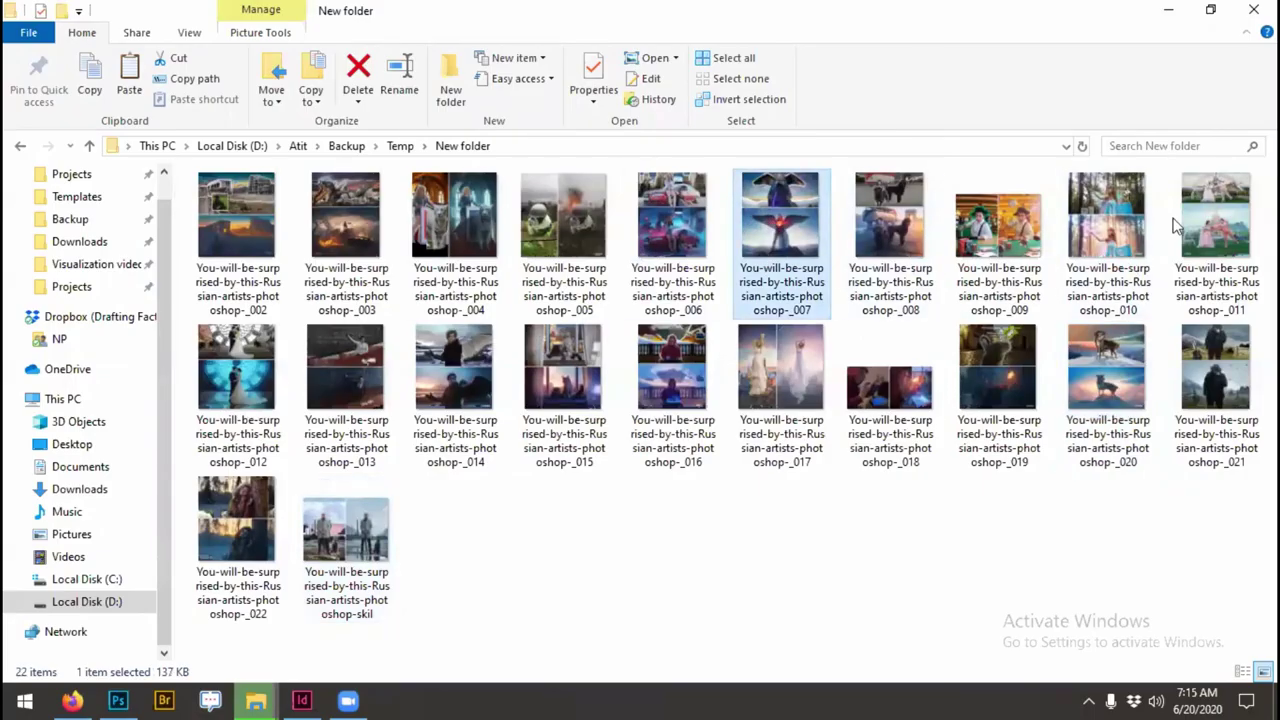
pyautogui.moveTo(1105, 230)
pyautogui.mouseDown()
pyautogui.moveTo(616, 375)
pyautogui.moveTo(586, 275)
pyautogui.mouseUp()
pyautogui.moveTo(705, 282)
pyautogui.mouseDown()
pyautogui.moveTo(757, 453)
pyautogui.moveTo(737, 286)
pyautogui.mouseUp()
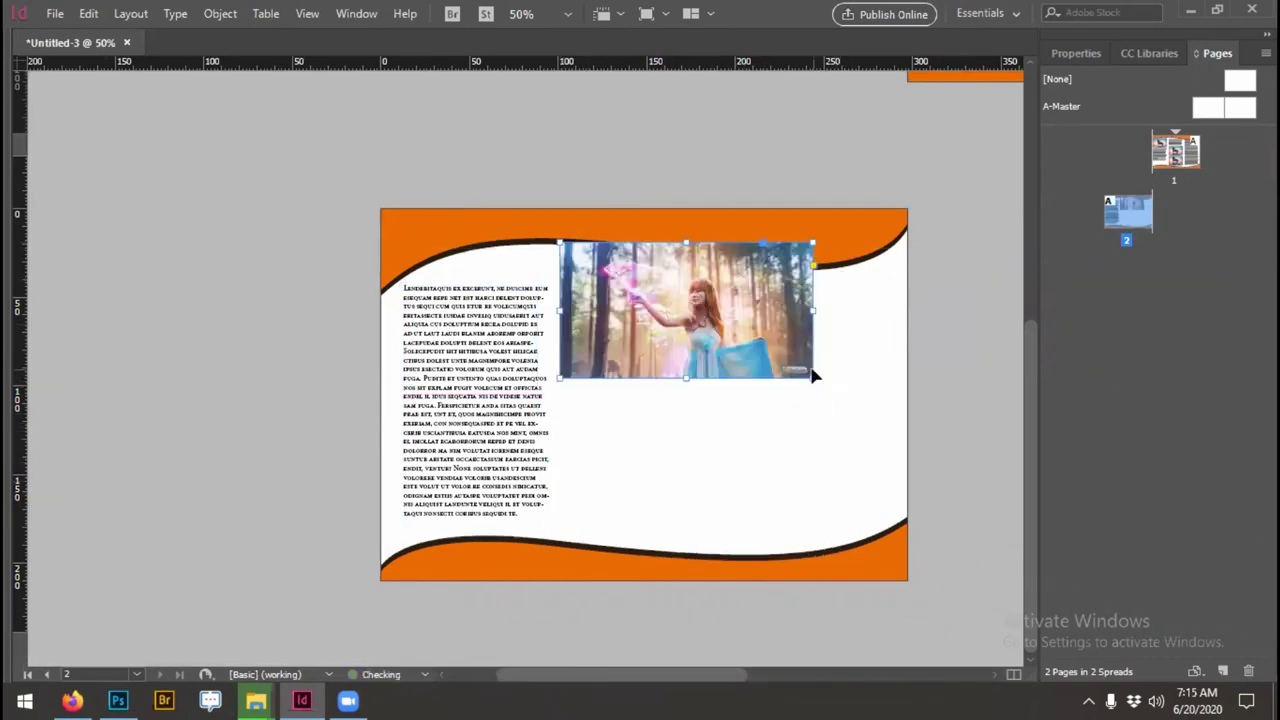
# Step: Resize the forest photo frame to page 2's edges, behind the orange wave bands
pyautogui.moveTo(813, 378)
pyautogui.mouseDown()
pyautogui.moveTo(852, 427)
pyautogui.moveTo(740, 562)
pyautogui.mouseUp()
pyautogui.moveTo(386, 437)
pyautogui.mouseDown()
pyautogui.moveTo(368, 400)
pyautogui.moveTo(269, 426)
pyautogui.mouseUp()
pyautogui.moveTo(331, 400); pyautogui.dragTo(277, 428)
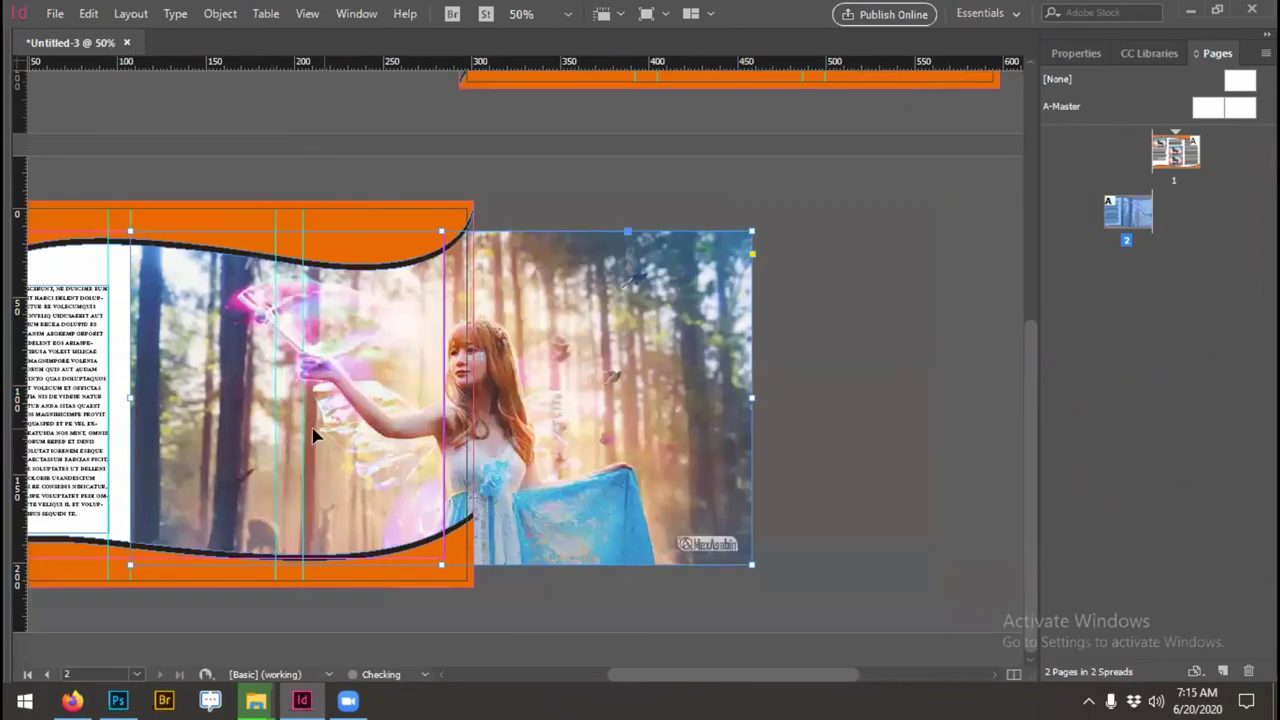
pyautogui.hscroll(-5, 874, 448)
pyautogui.hscroll(-1, 874, 448)
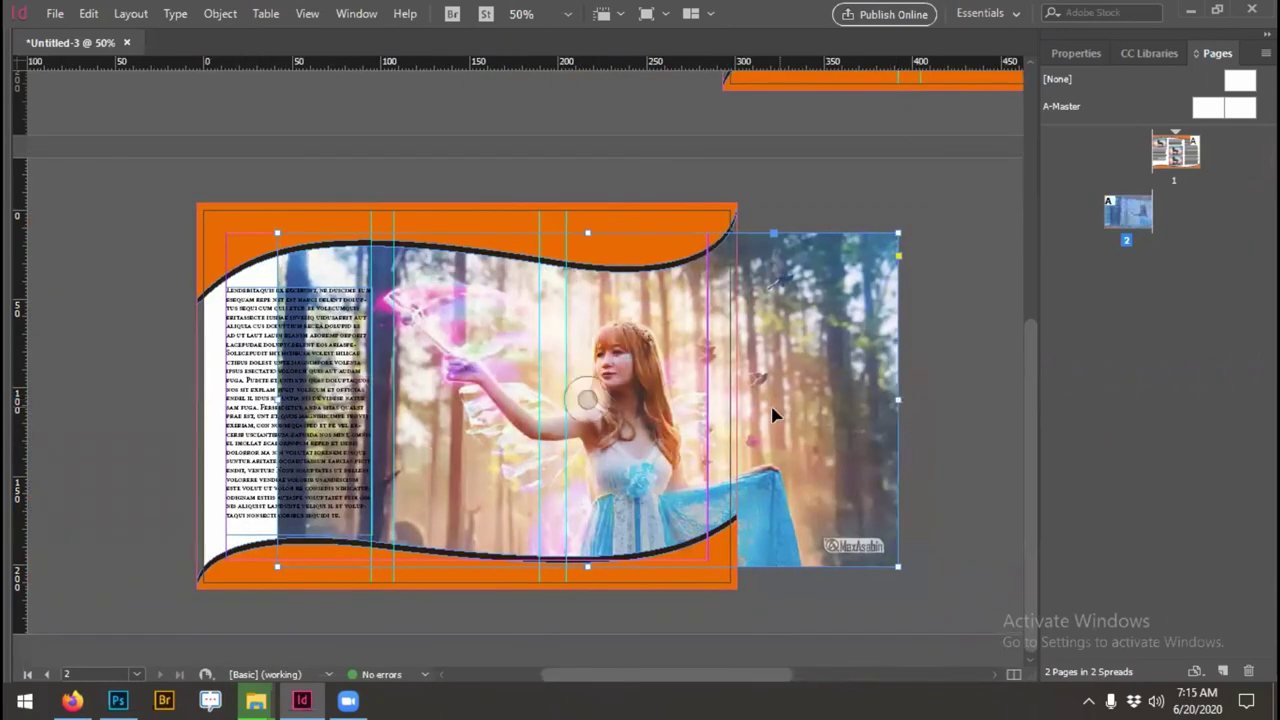
pyautogui.moveTo(829, 400); pyautogui.dragTo(733, 397)
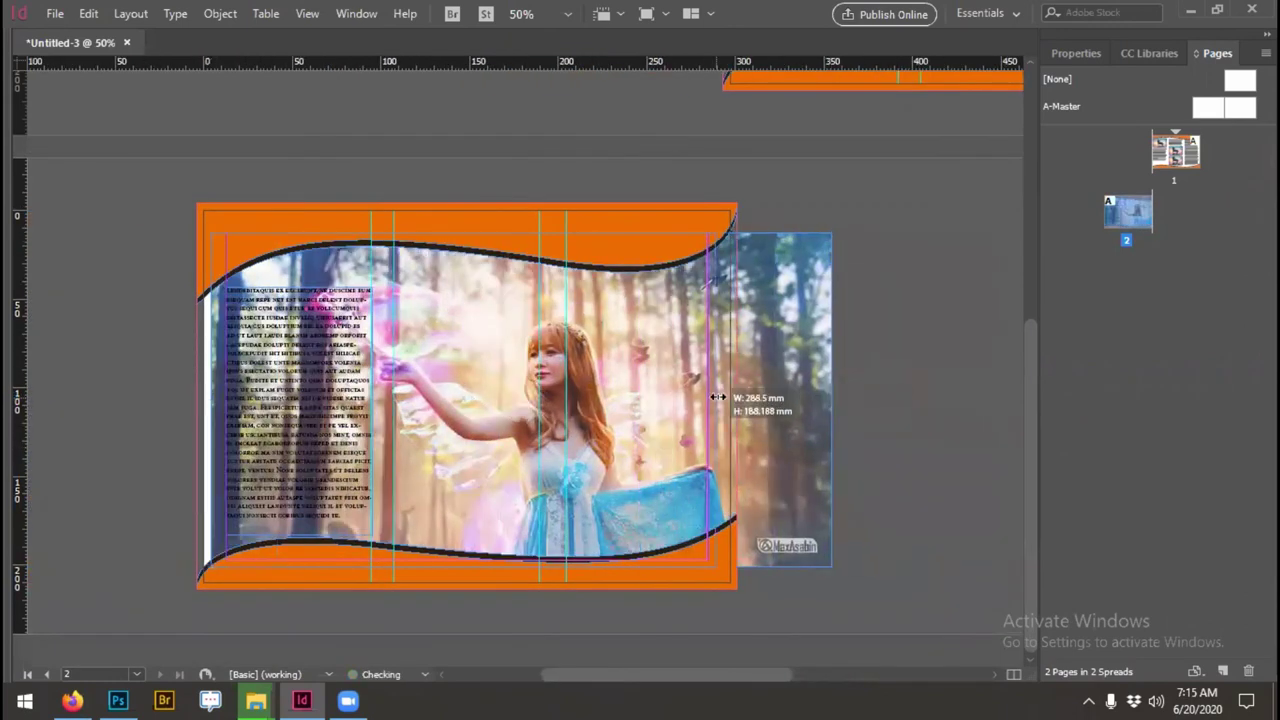
pyautogui.moveTo(736, 233); pyautogui.dragTo(773, 210)
pyautogui.moveTo(781, 383); pyautogui.dragTo(736, 388)
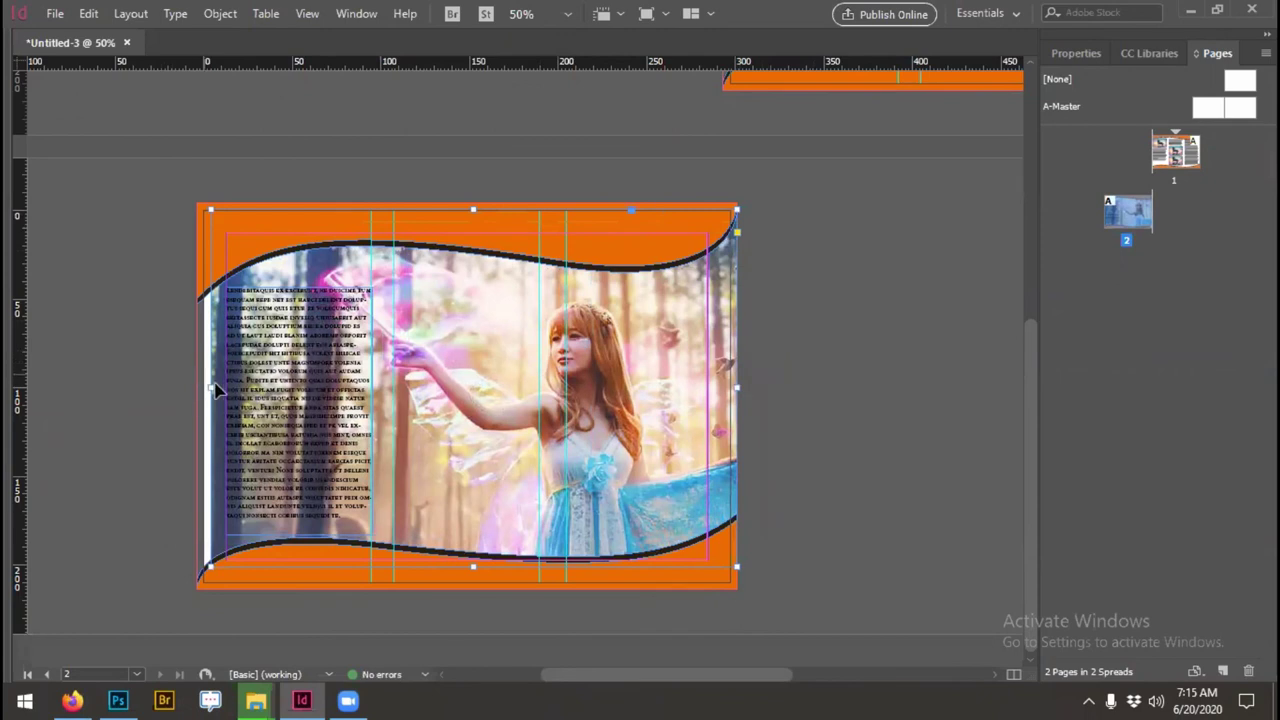
pyautogui.moveTo(218, 390)
pyautogui.mouseDown()
pyautogui.moveTo(335, 381)
pyautogui.moveTo(266, 388)
pyautogui.mouseUp()
# Step: Gradient-feather the forest photo toward the left, then preview both pages without guides
pyautogui.press('Tab')
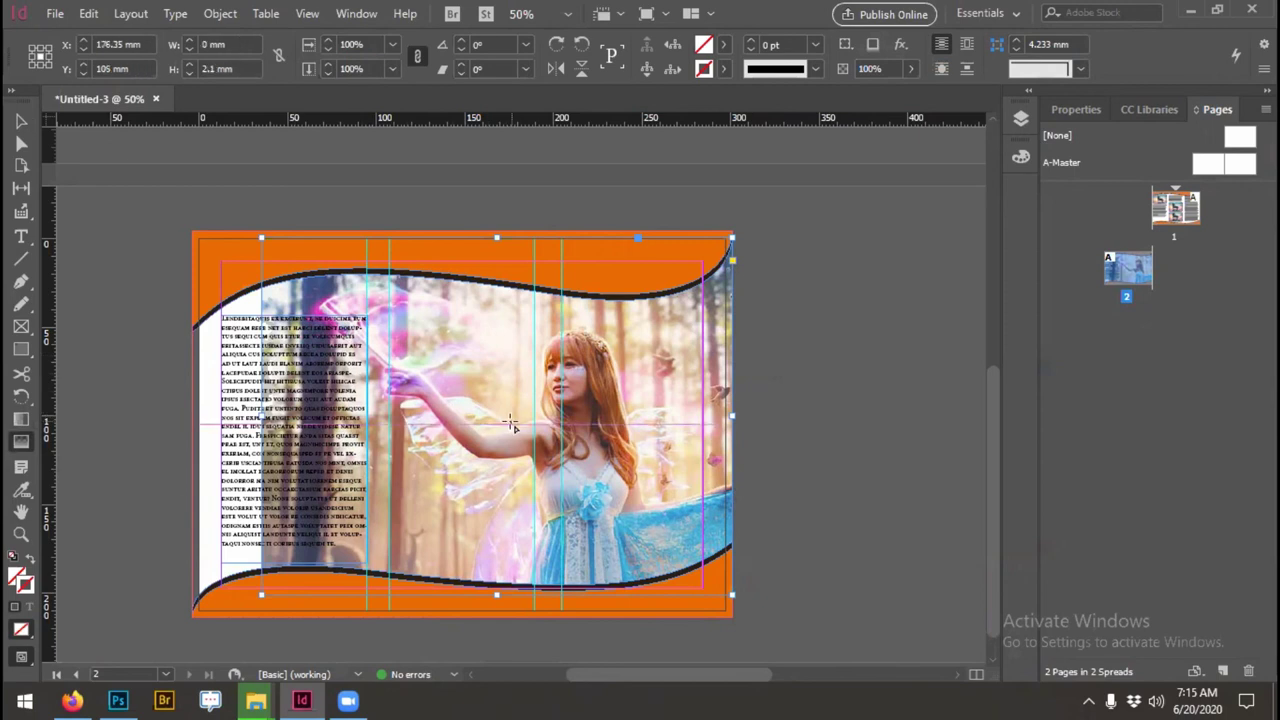
pyautogui.moveTo(515, 421)
pyautogui.mouseDown()
pyautogui.moveTo(285, 421)
pyautogui.moveTo(300, 430)
pyautogui.mouseUp()
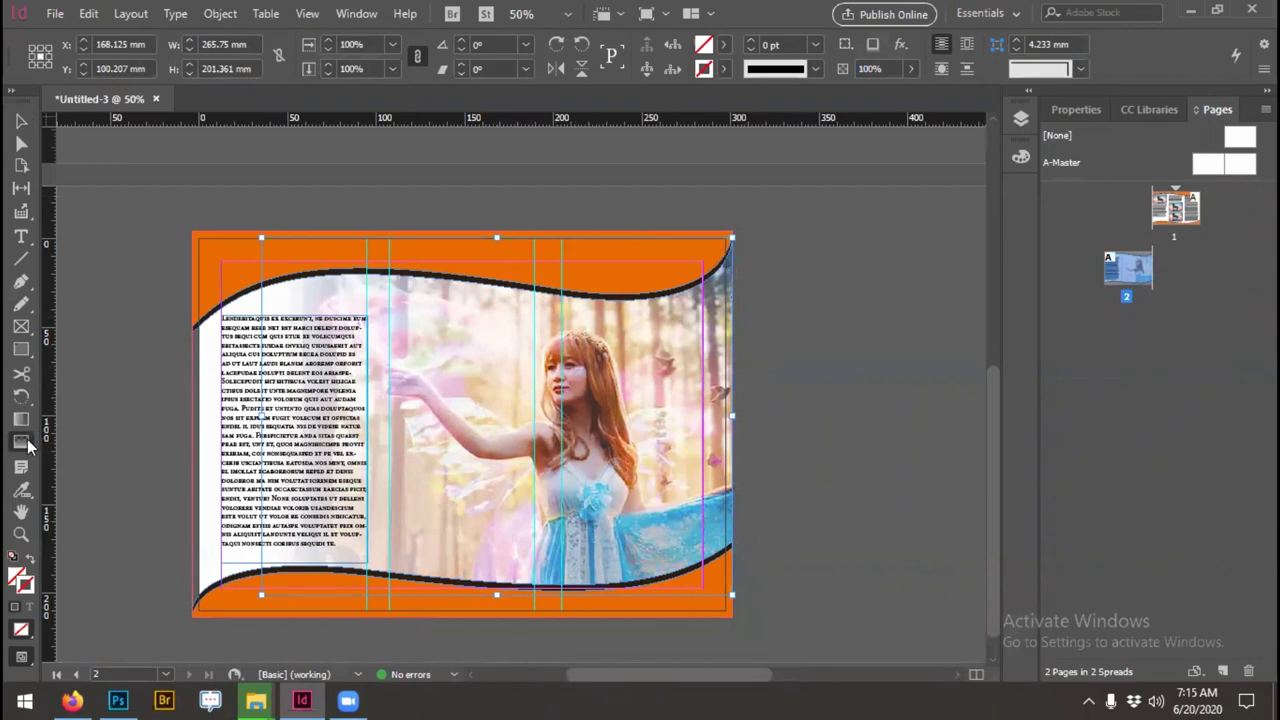
pyautogui.click(17, 126)
pyautogui.click(790, 432)
pyautogui.press('w')
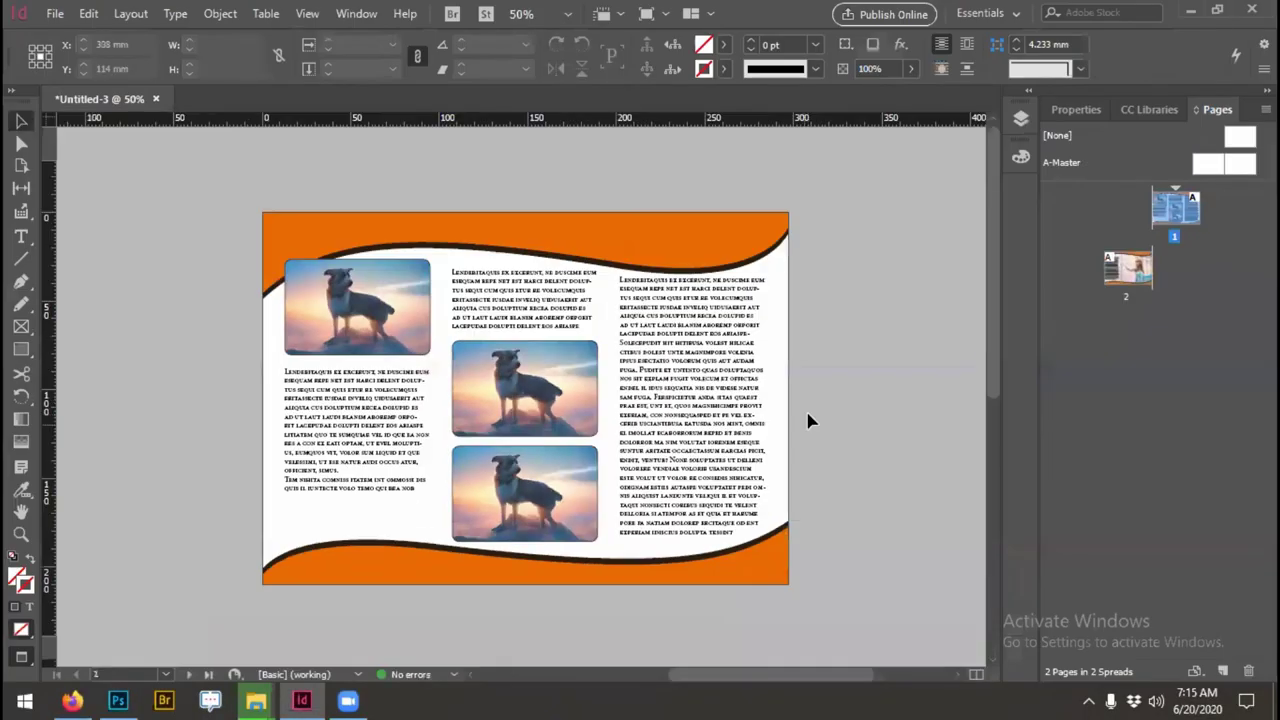
pyautogui.hotkey('shift', 'pagedown')
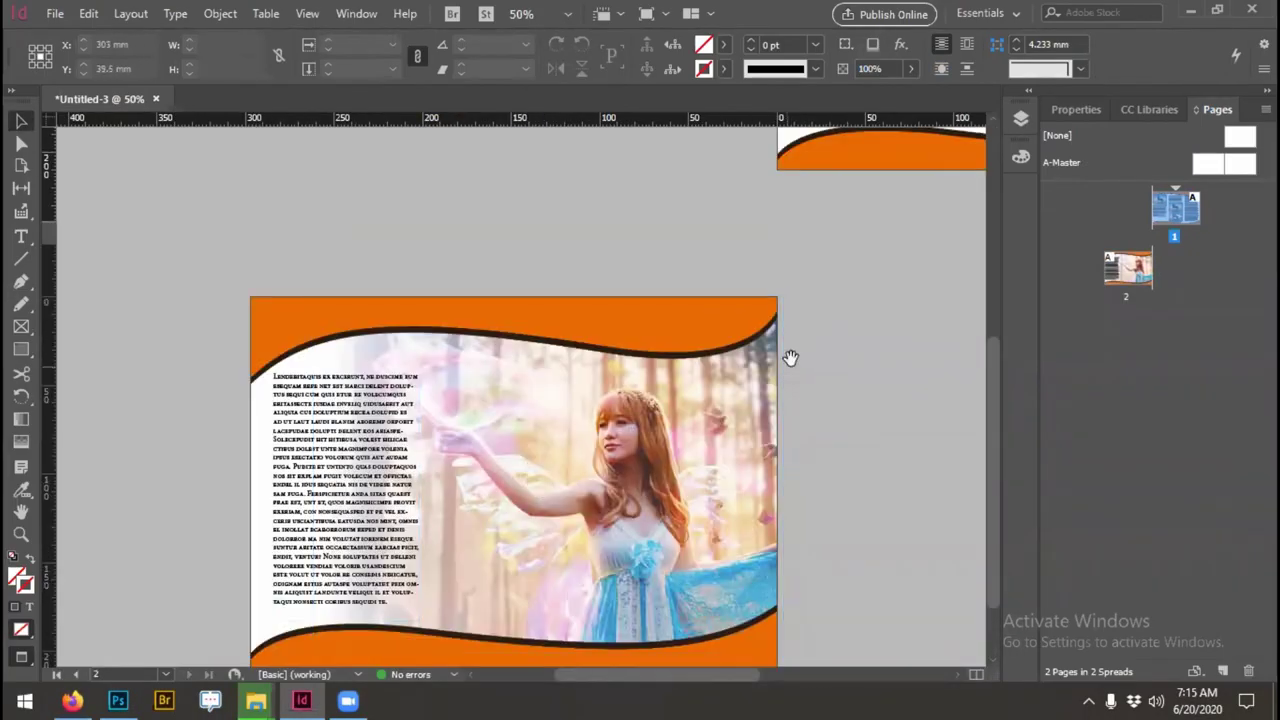
# Step: Export 'LeaftBro' as a PDF with the [High Quality Print] preset and document bleed settings
pyautogui.press('w')
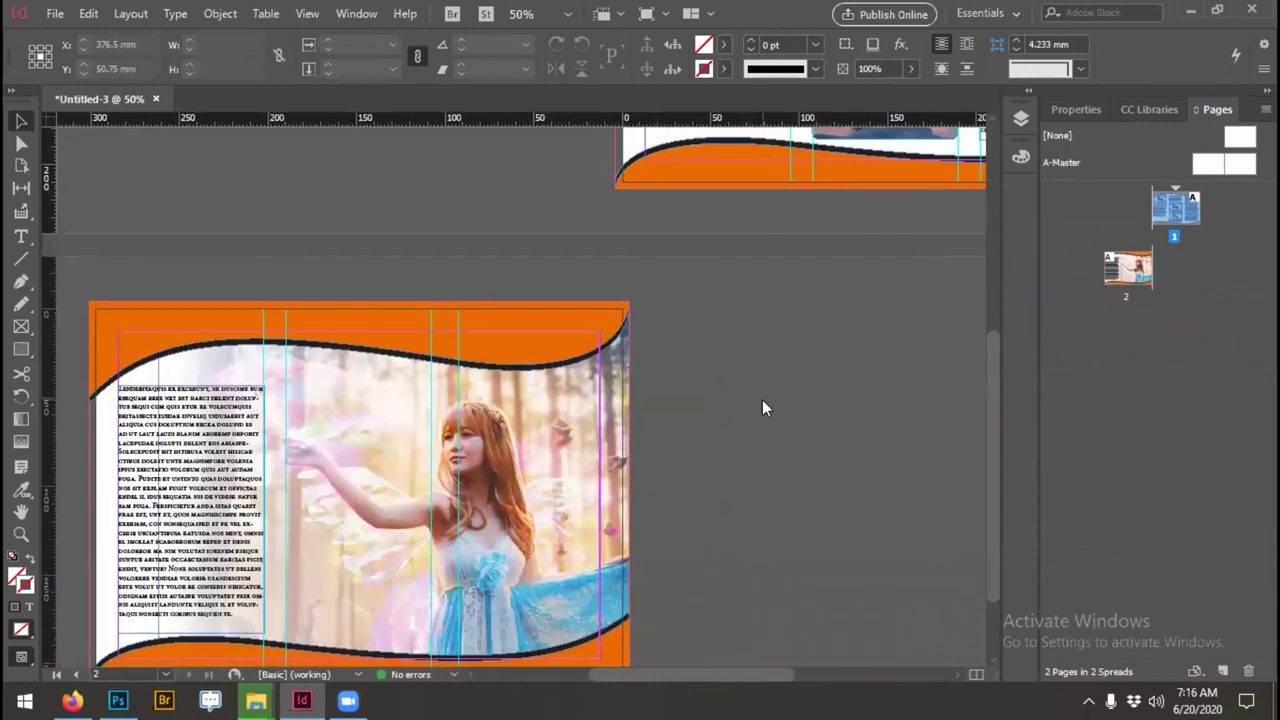
pyautogui.hotkey('ctrl', 'e')
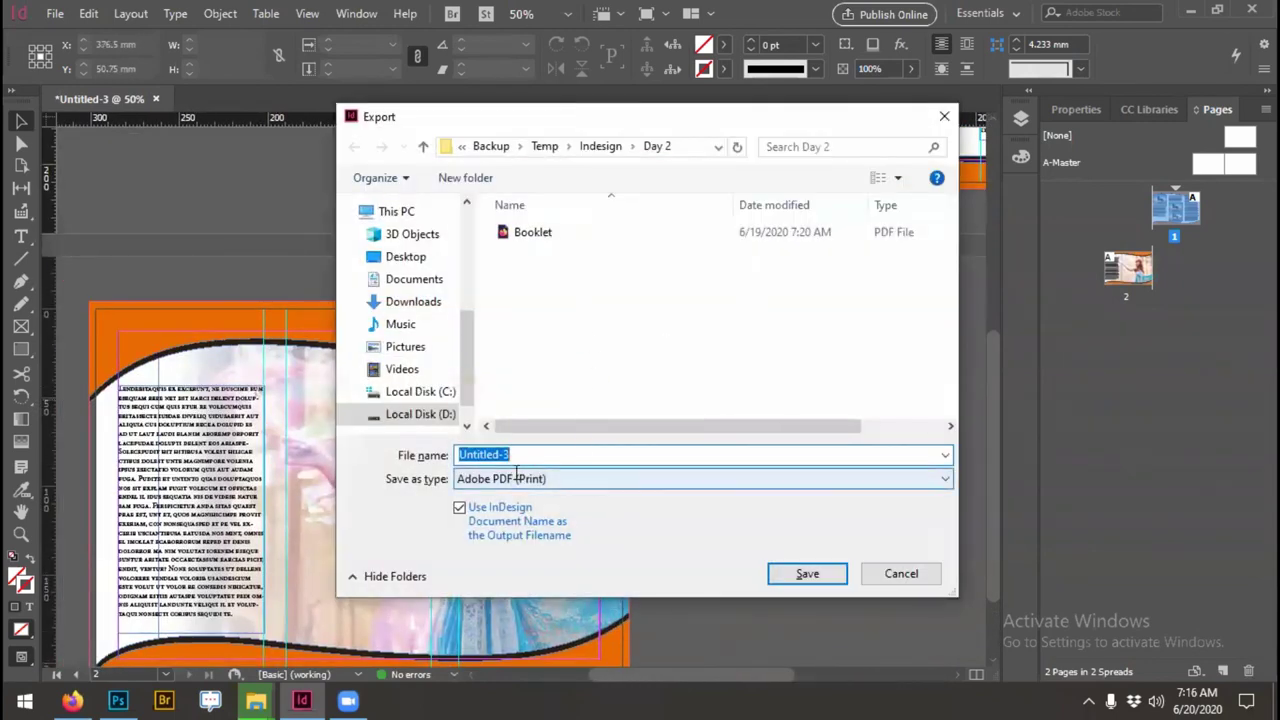
pyautogui.write('Lea')
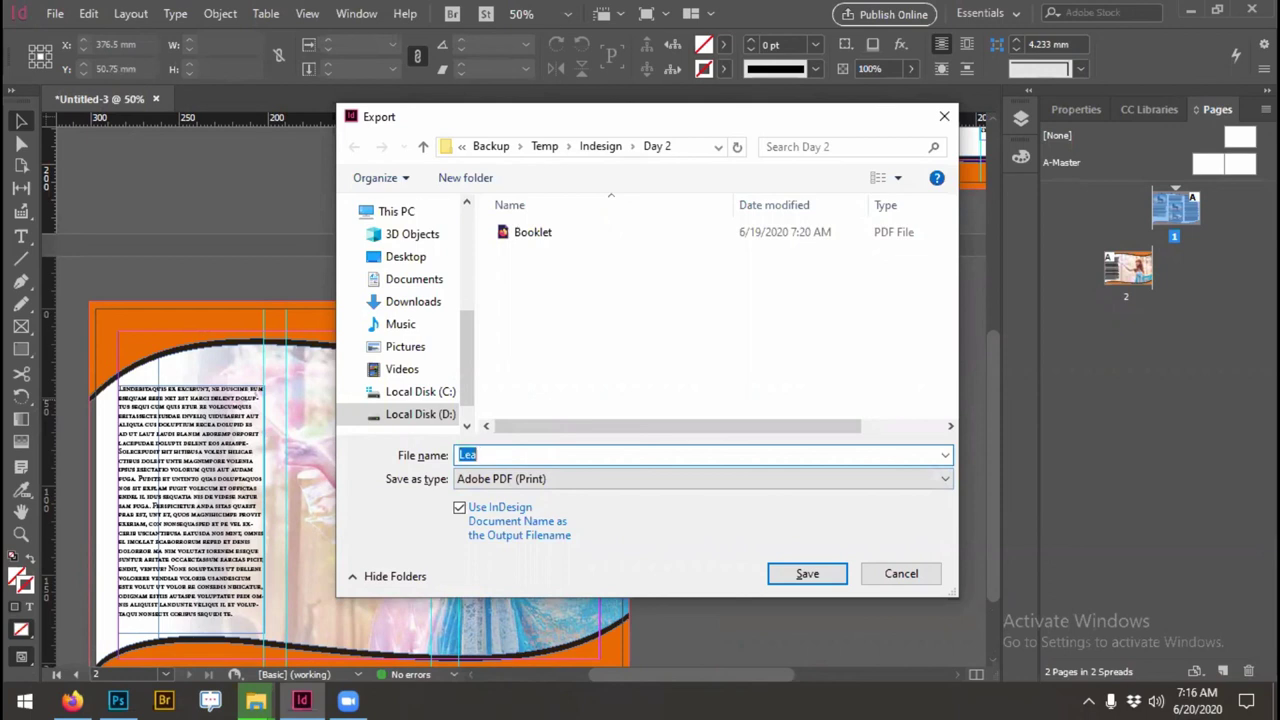
pyautogui.write('ftBrouchure')
pyautogui.press('Return')
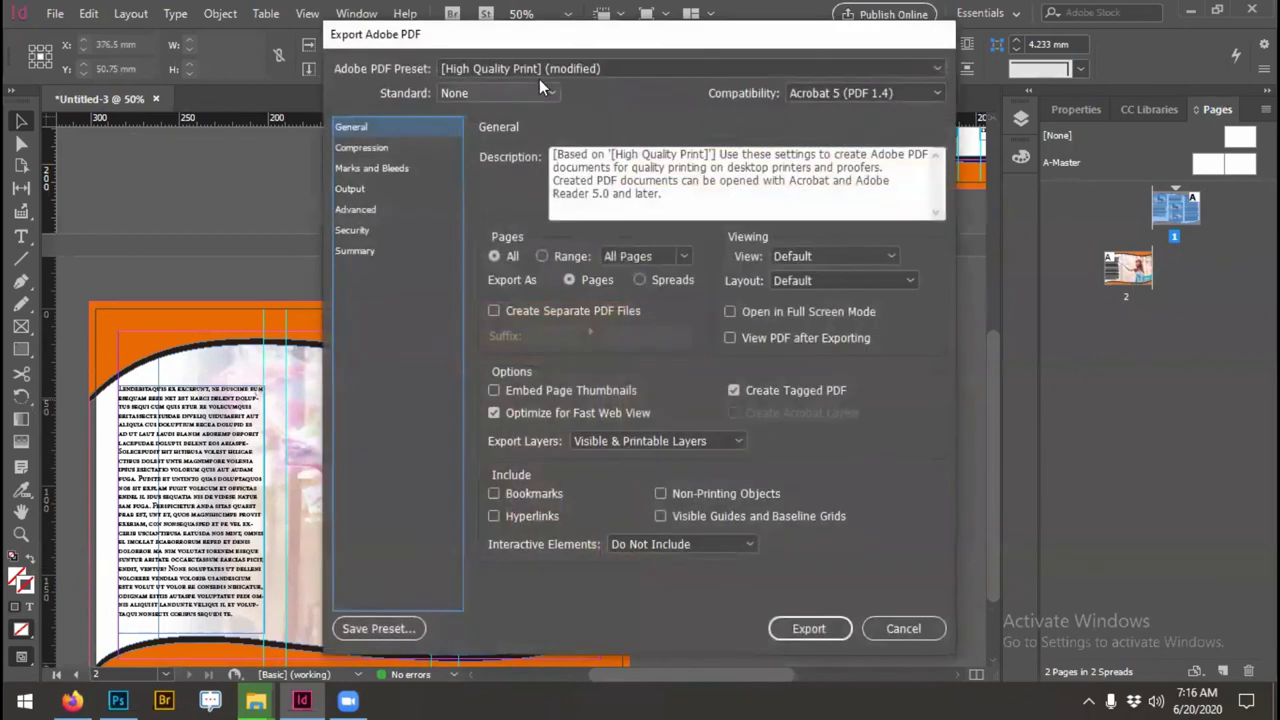
pyautogui.click(537, 71)
pyautogui.click(537, 71)
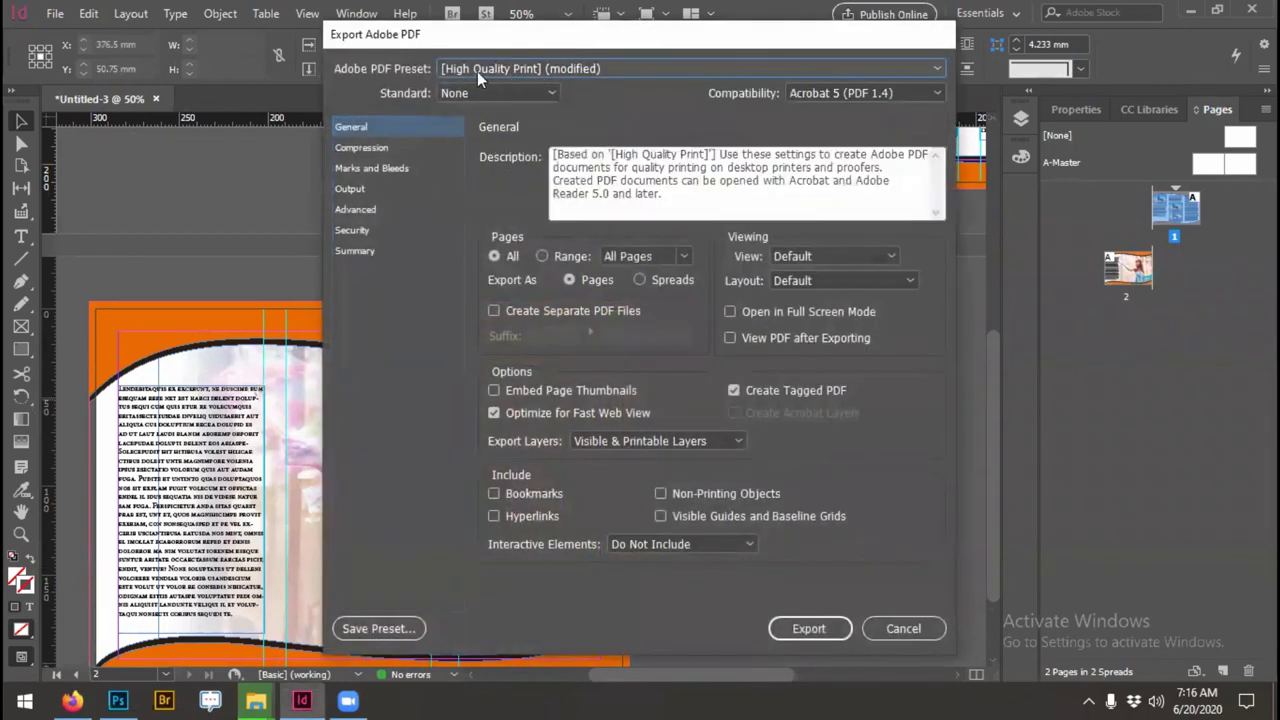
pyautogui.click(520, 68)
pyautogui.click(500, 88)
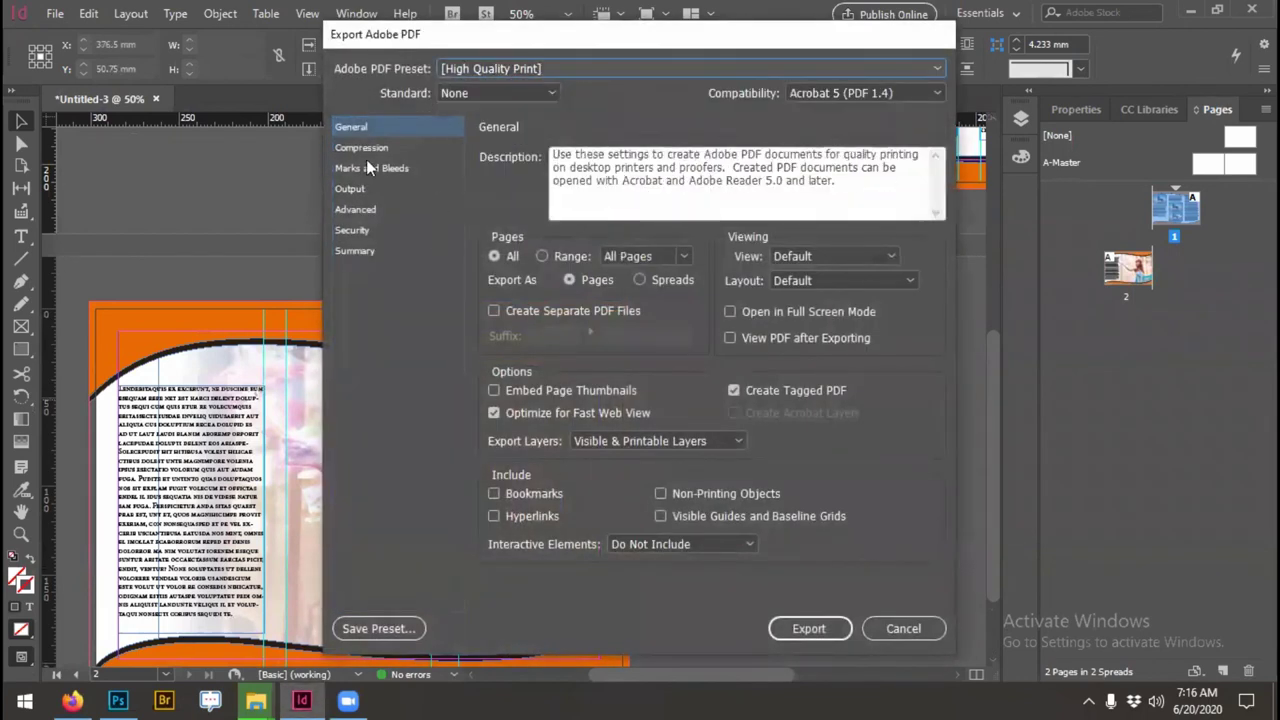
pyautogui.click(366, 166)
pyautogui.click(494, 349)
pyautogui.click(809, 628)
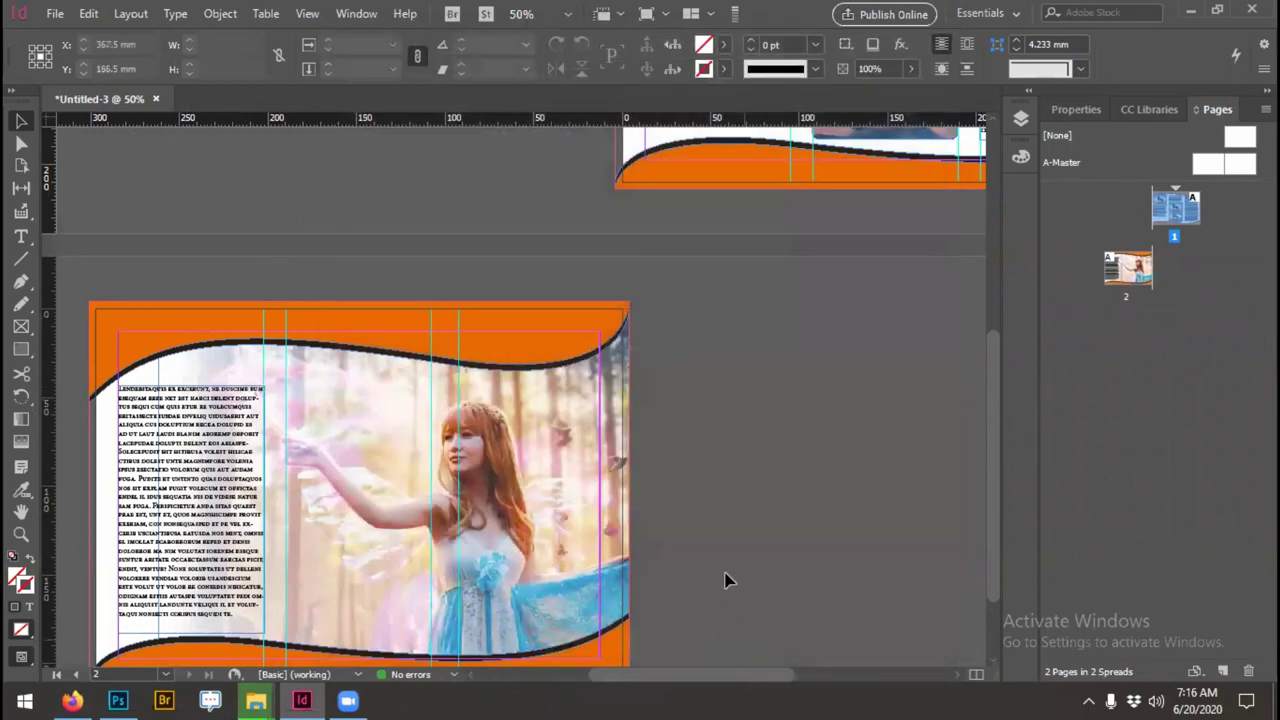
# Step: In Save As, keep the InDesign CC 2019 document format and clear the file name
pyautogui.hotkey('shift', 'pageup')
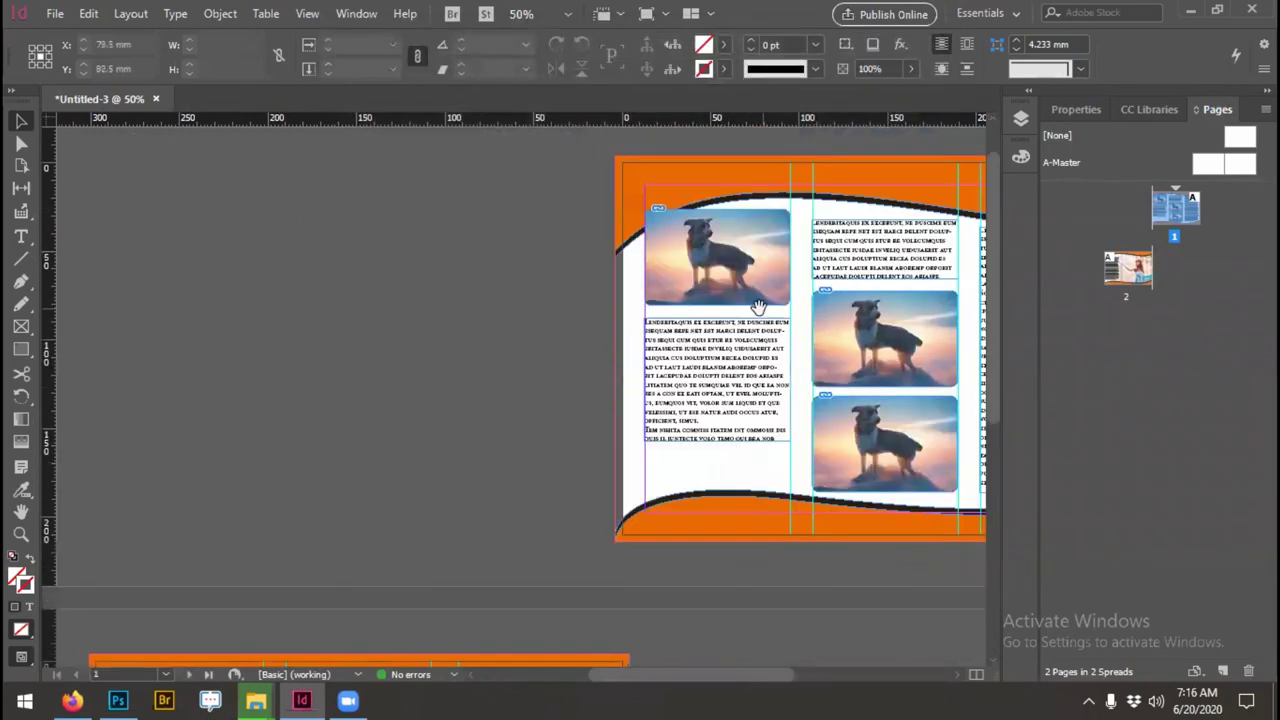
pyautogui.hotkey('shift', 'pagedown')
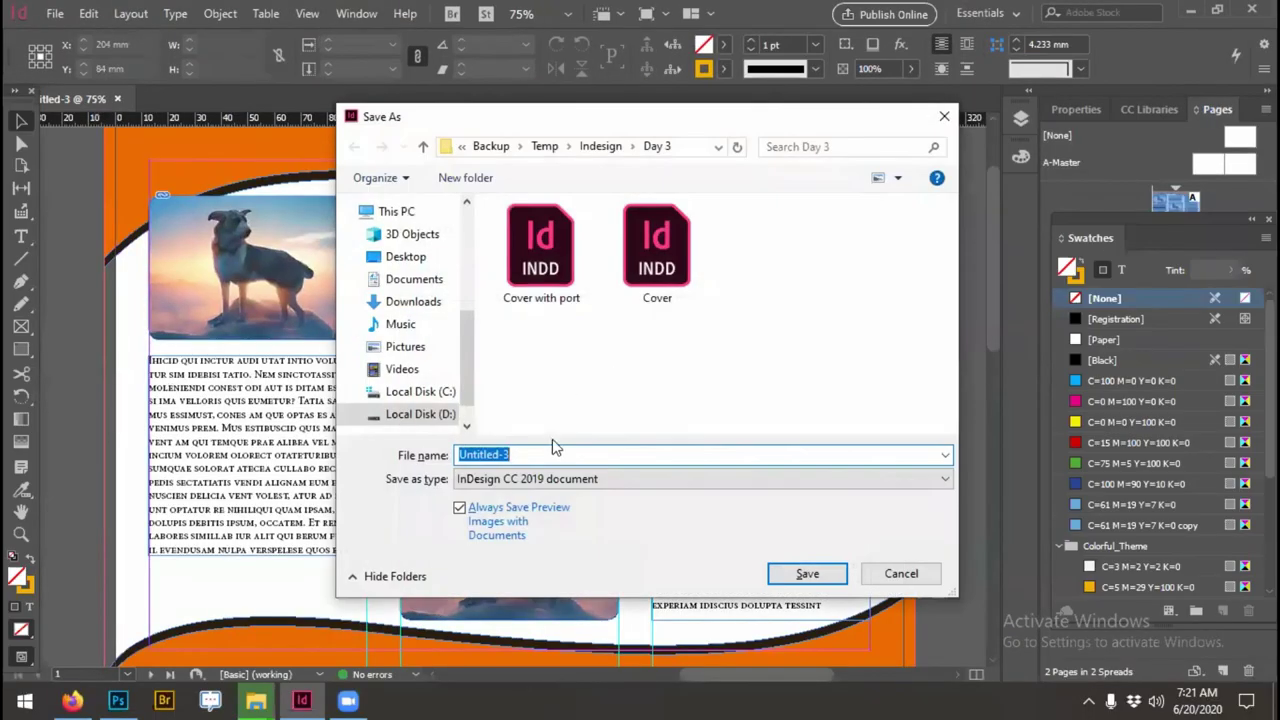
pyautogui.click(548, 479)
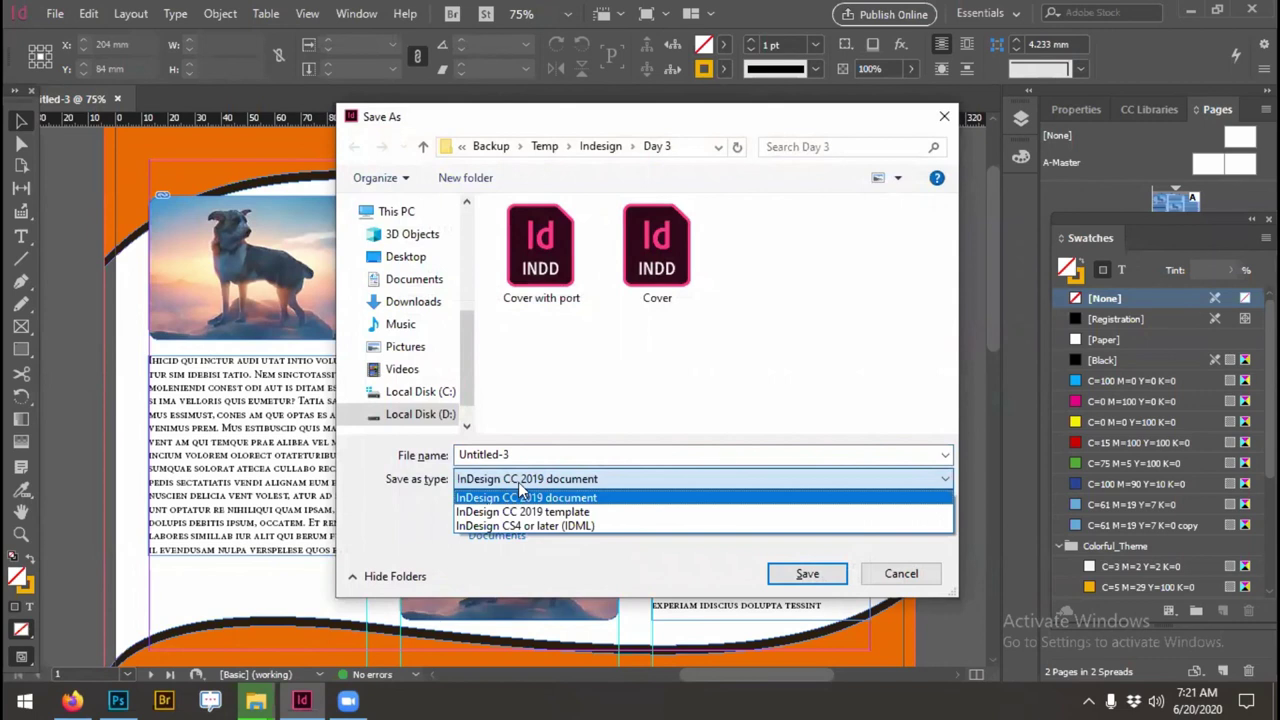
pyautogui.click(525, 488)
pyautogui.click(565, 453)
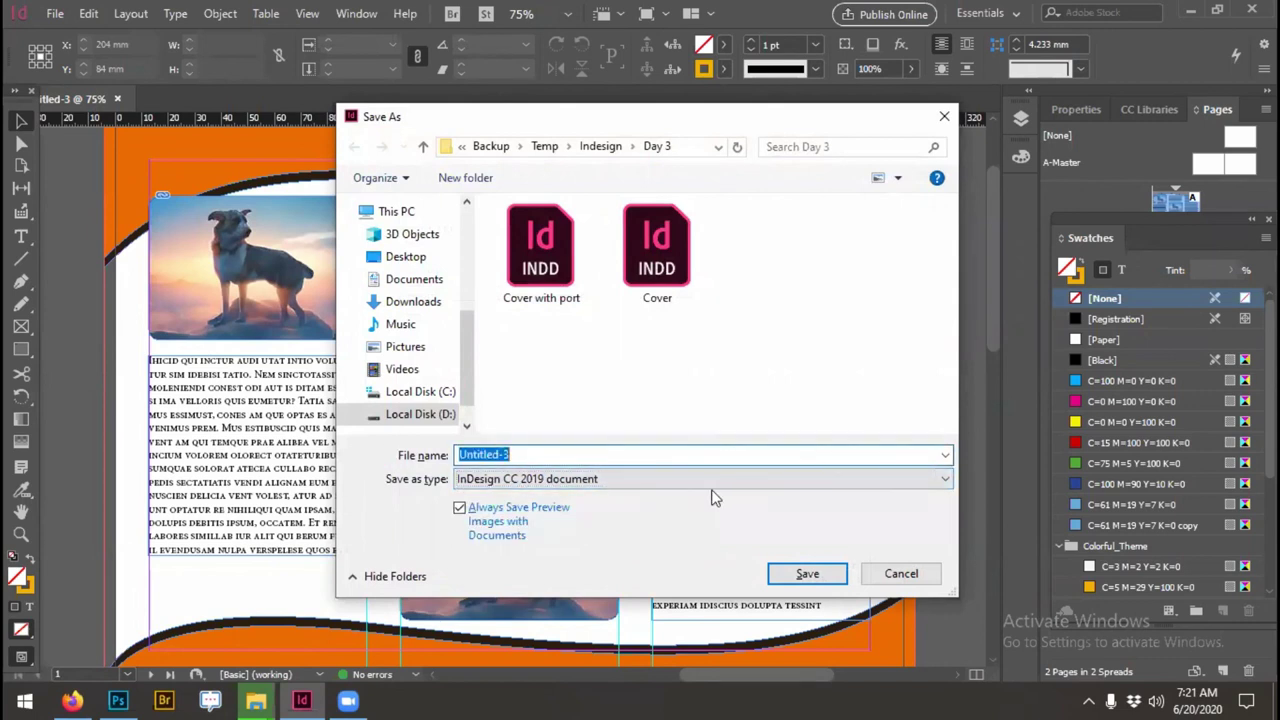
pyautogui.write('C')
pyautogui.press('BackSpace')
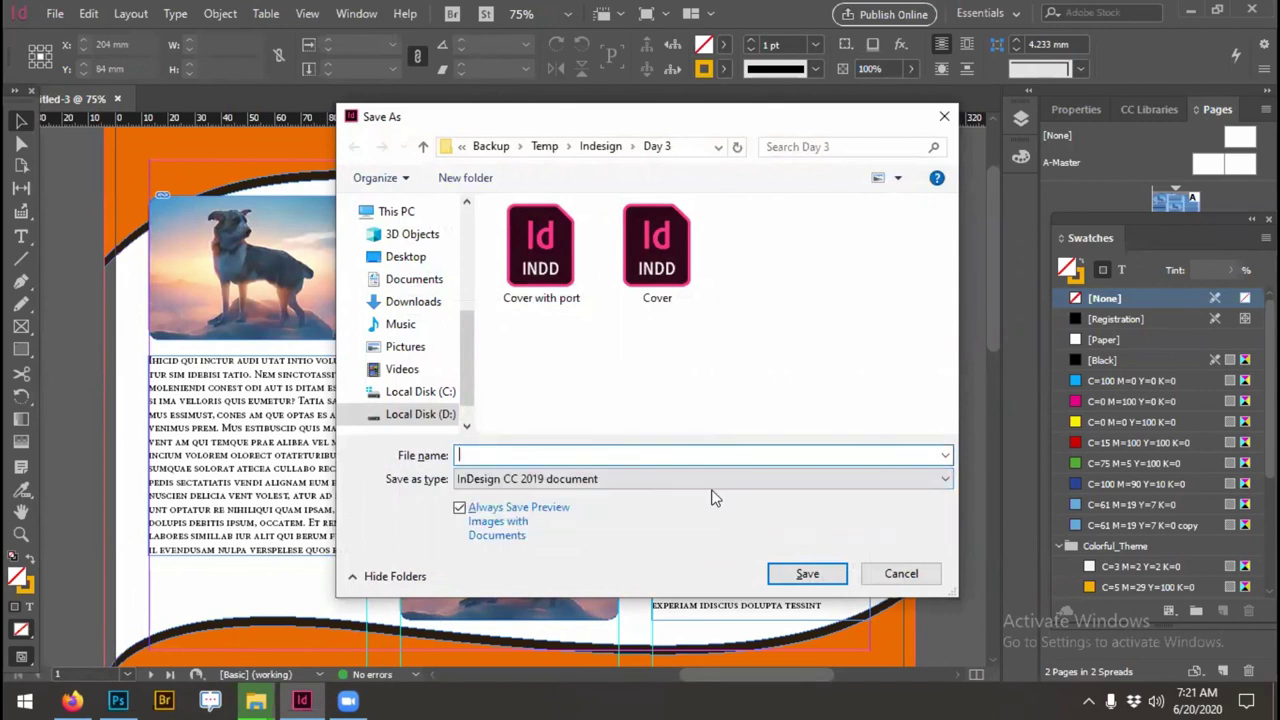